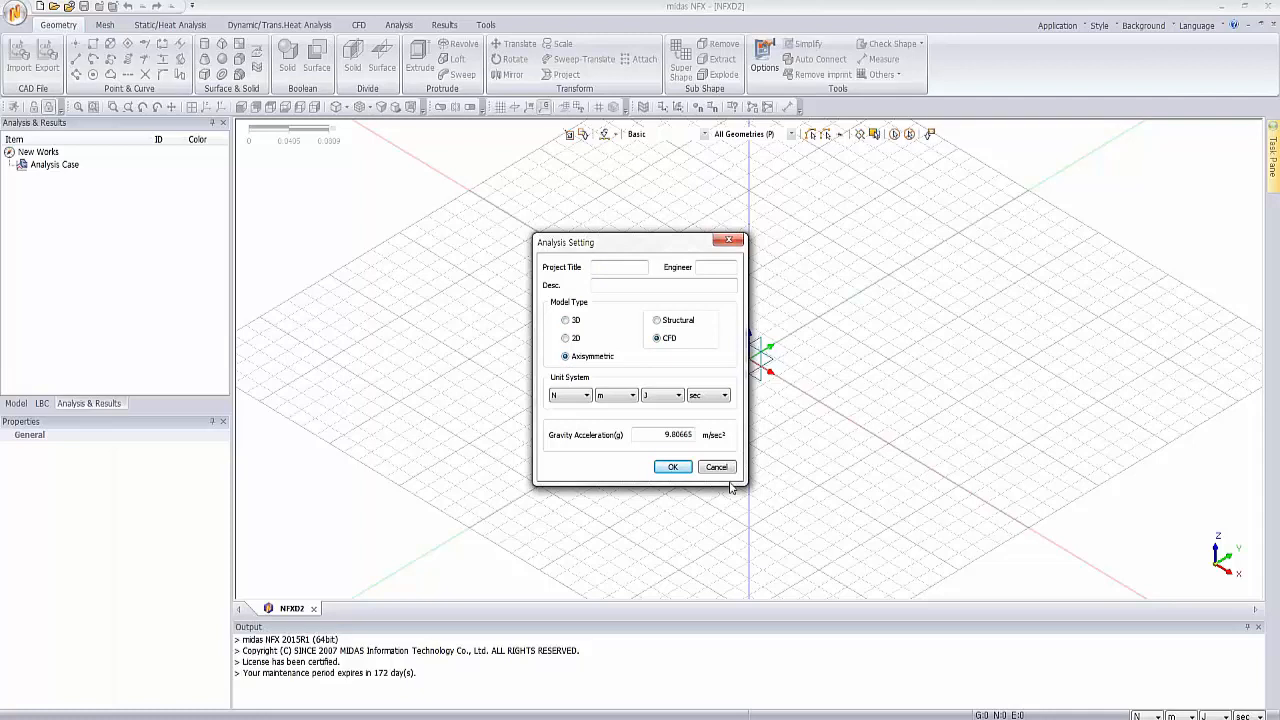
Step: Accept the analysis settings for an axisymmetric CFD model with N, m, J and sec units
left_click(673, 468)
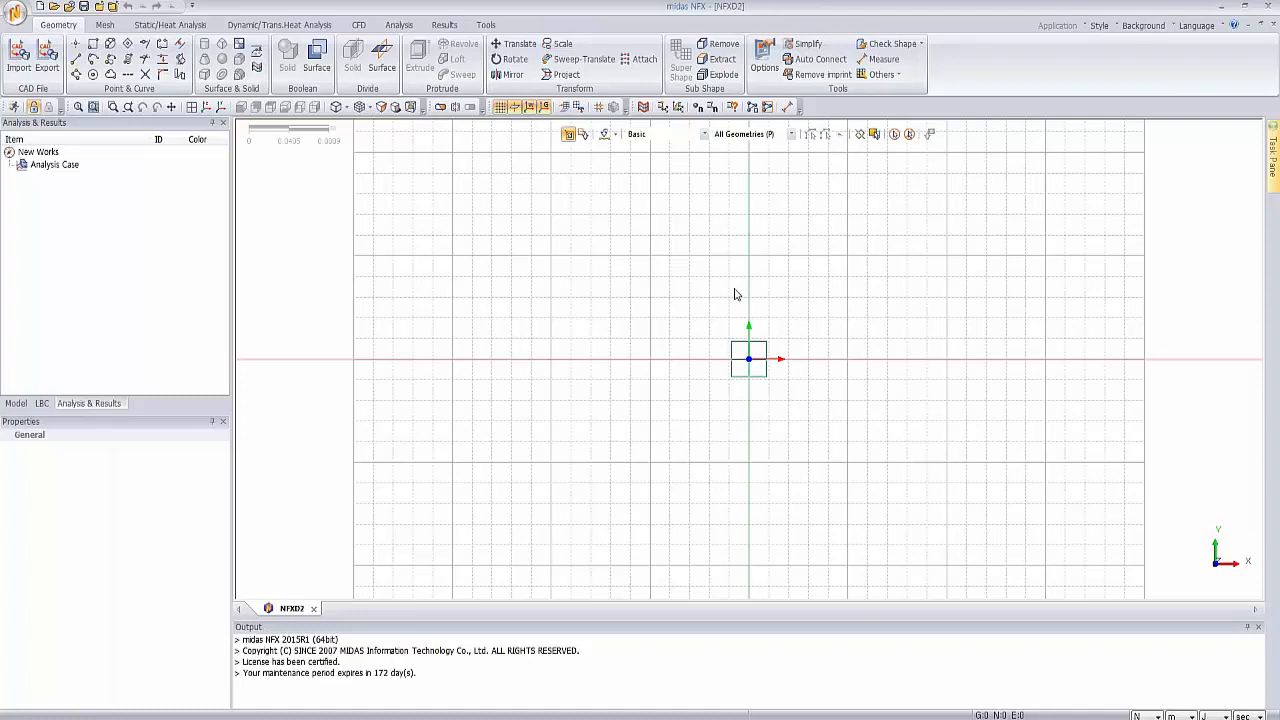
middle_click_drag(745, 279, 660, 307)
scroll(655, 338, "down", 3)
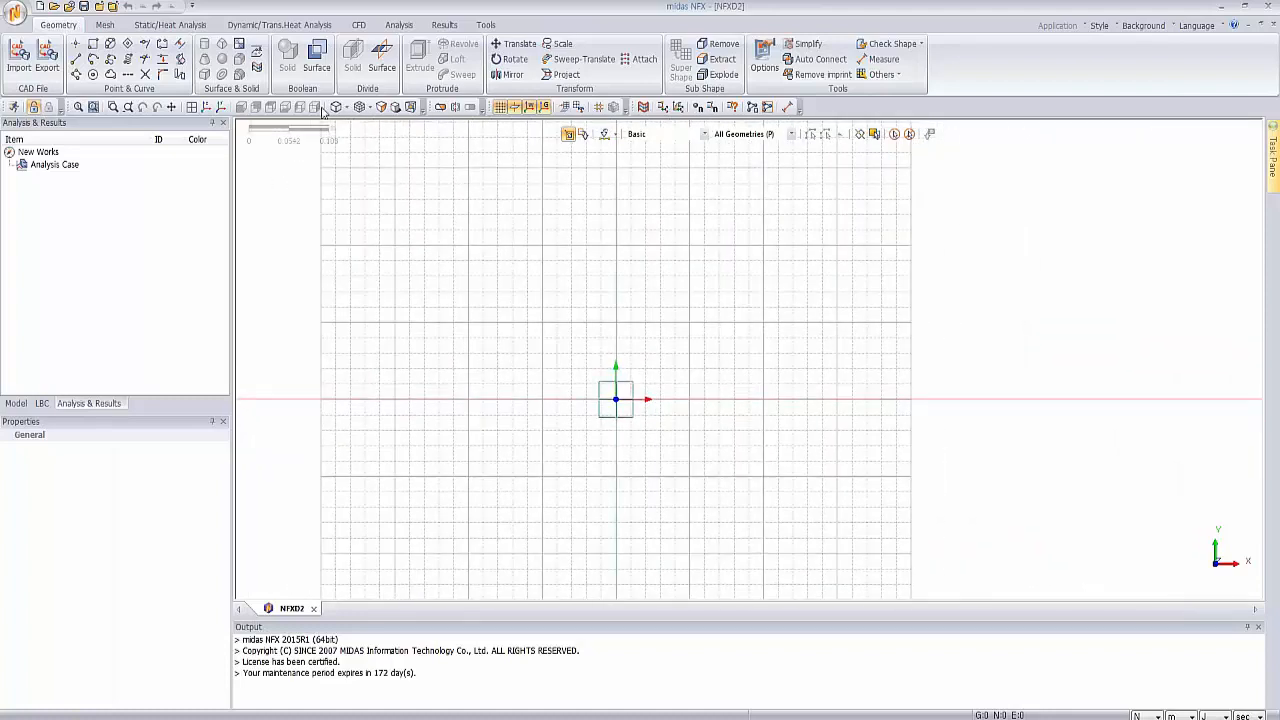
Step: Start a face-making 2D polyline with grid snap from the origin through (0, 0.4), (0.2, 0.4), (0.2, 0.3), (0.1, 0.2) and (0.1, 0.1)
left_click(77, 74)
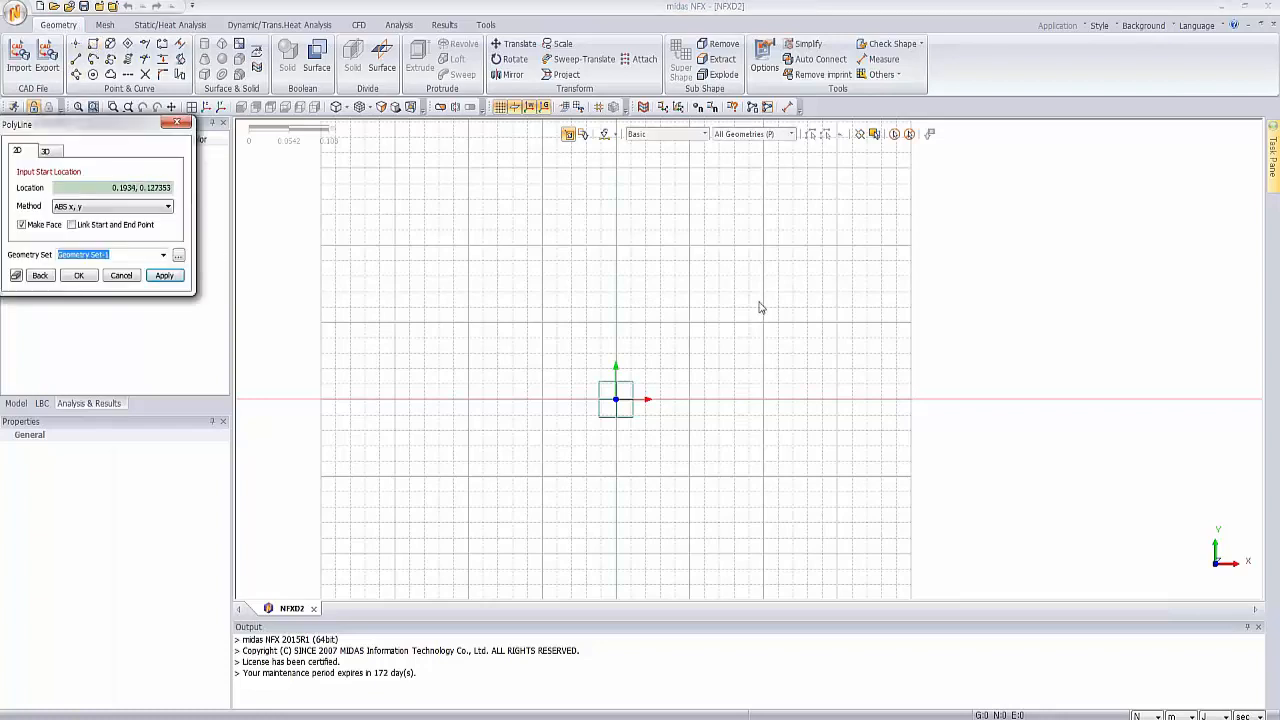
left_click(599, 109)
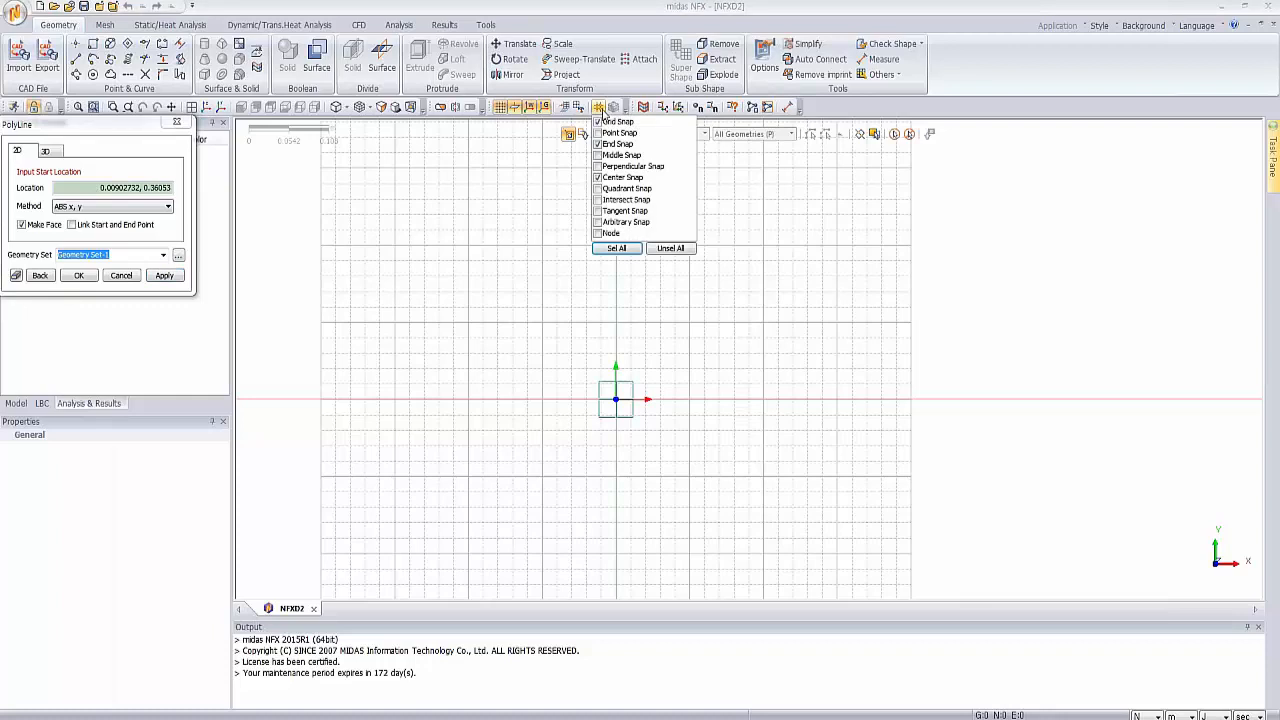
left_click(601, 110)
left_click(617, 399)
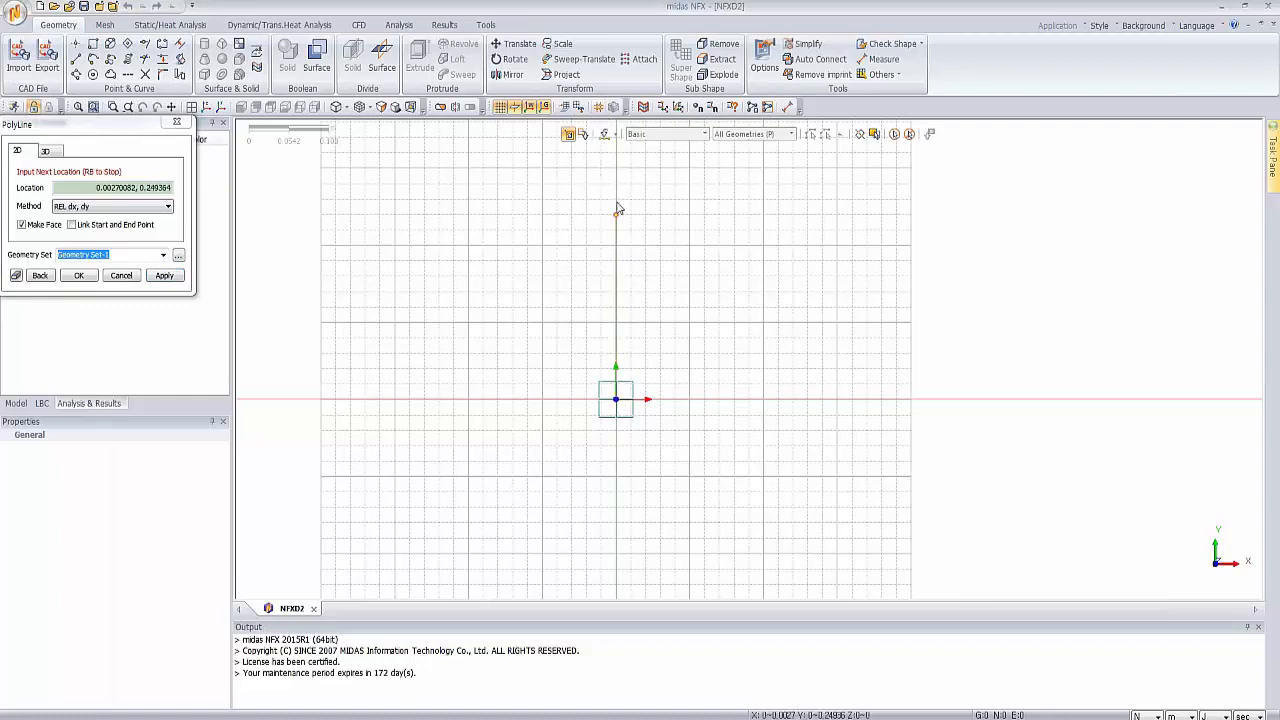
middle_click_drag(616, 208, 588, 270)
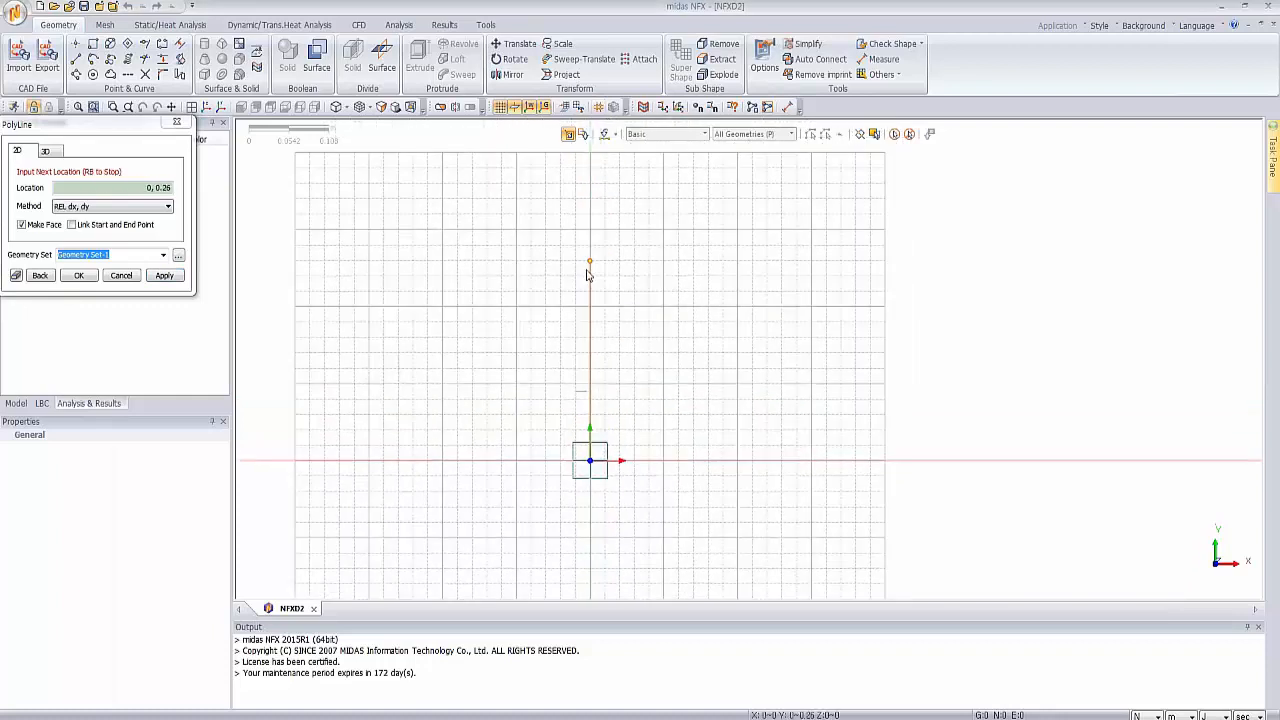
left_click(589, 152)
left_click(737, 152)
left_click(737, 230)
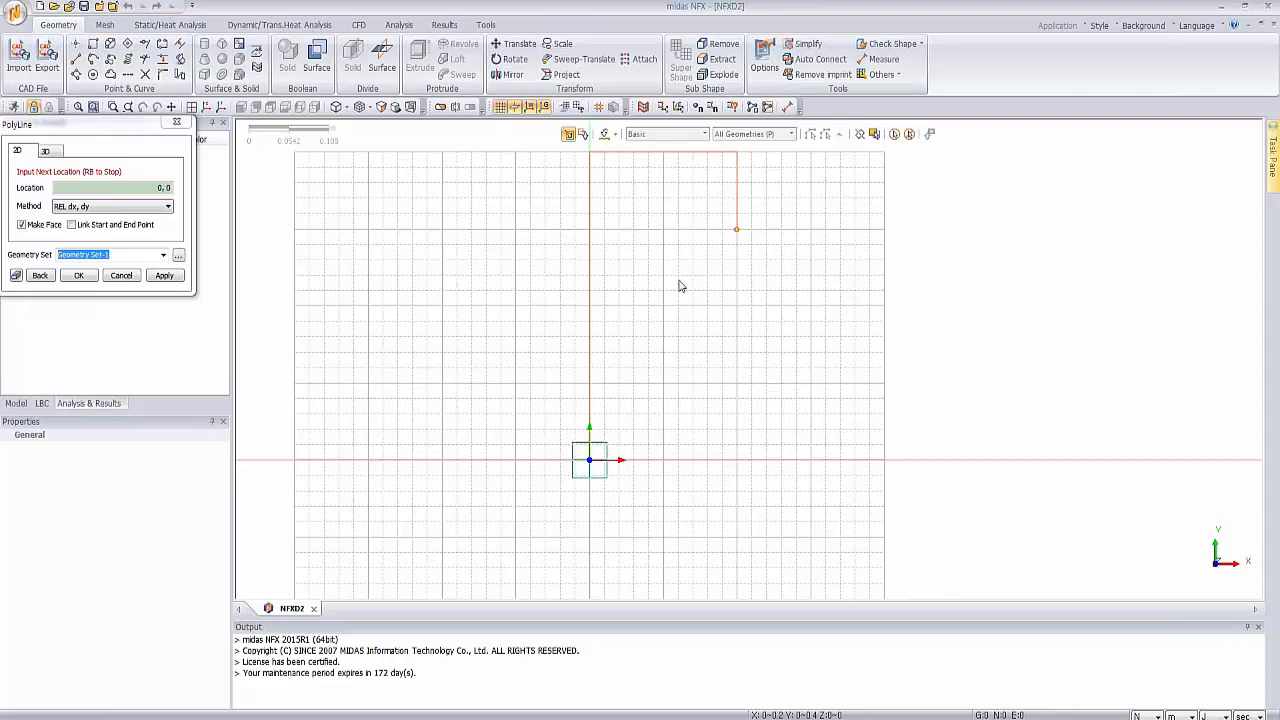
left_click(663, 303)
left_click(663, 383)
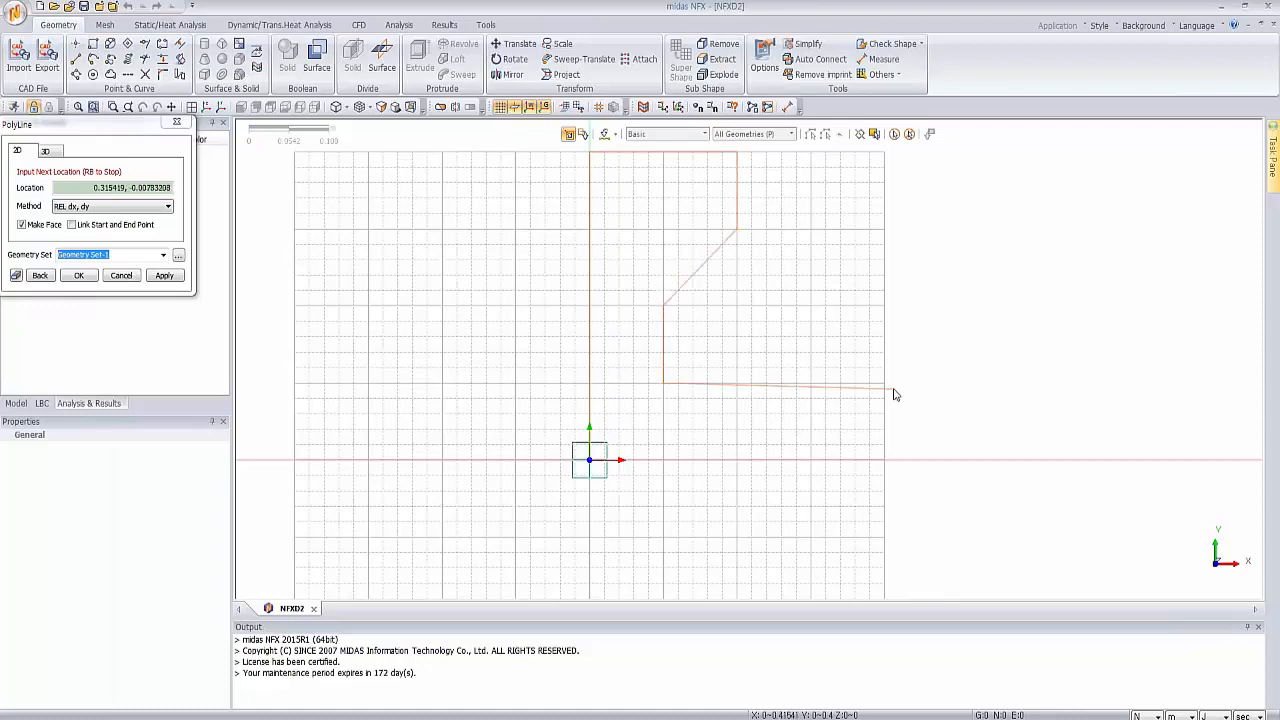
Step: Continue the polyline through (0.4, 0.1), (0.4, -0.2), (0.3, -0.2) and (0.3, 0), and close it at the origin as a face
left_click(883, 384)
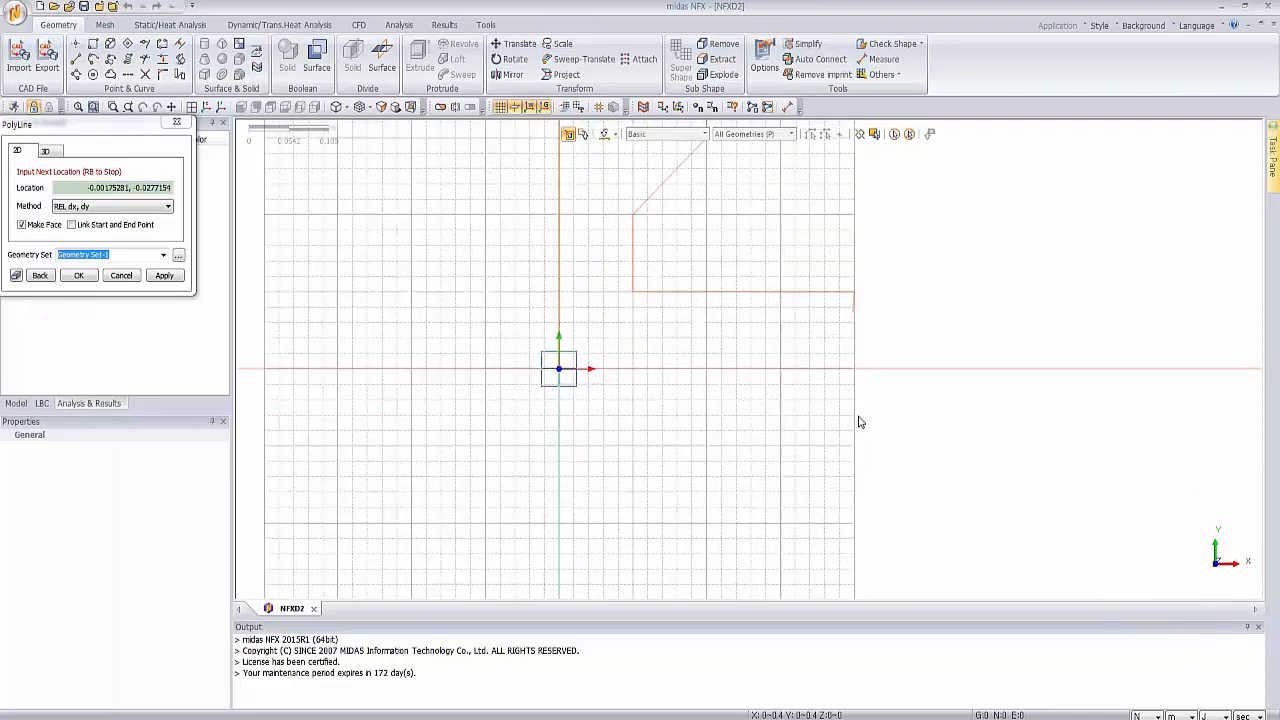
left_click(854, 521)
left_click(781, 522)
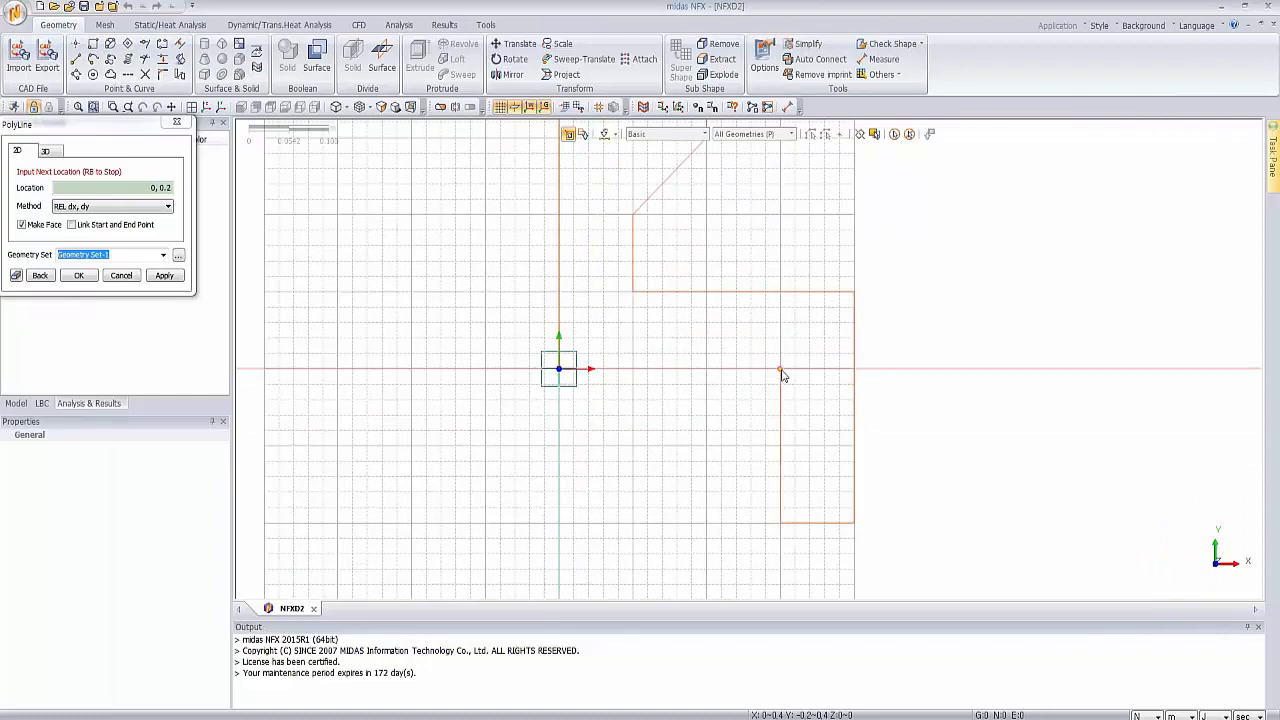
left_click(781, 369)
left_click(559, 369)
scroll(472, 270, "down", 3)
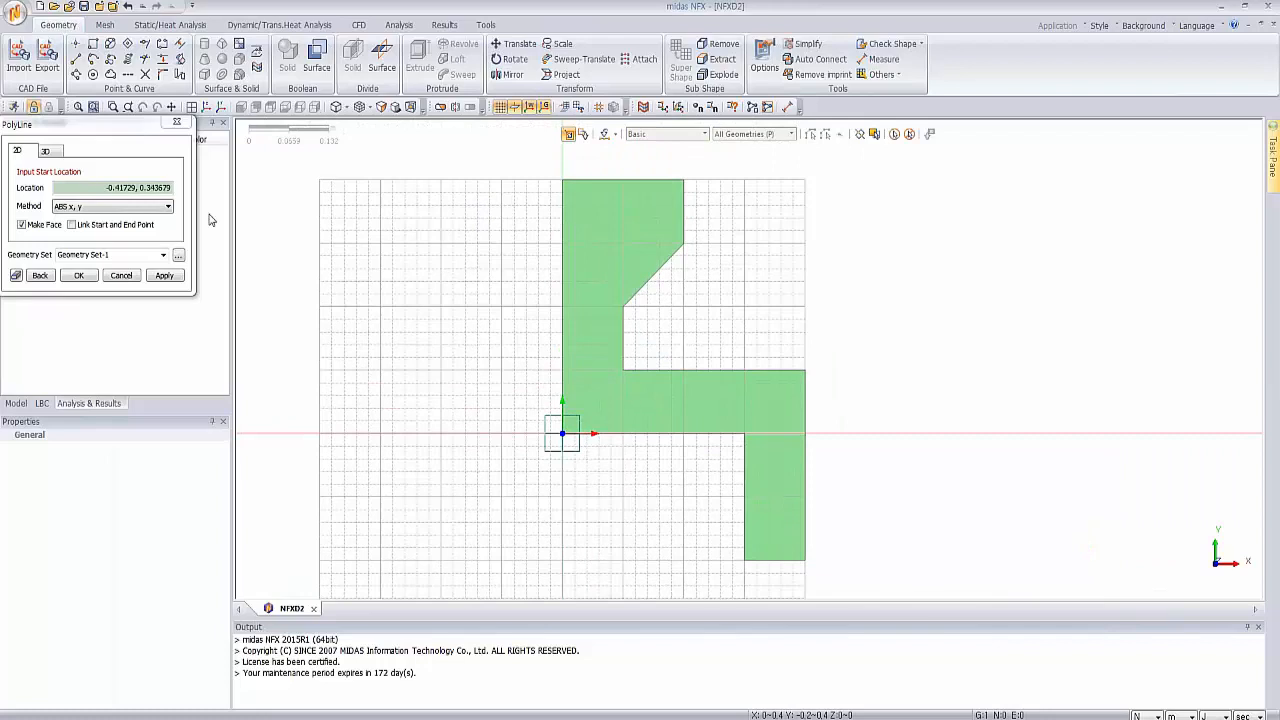
left_click(177, 121)
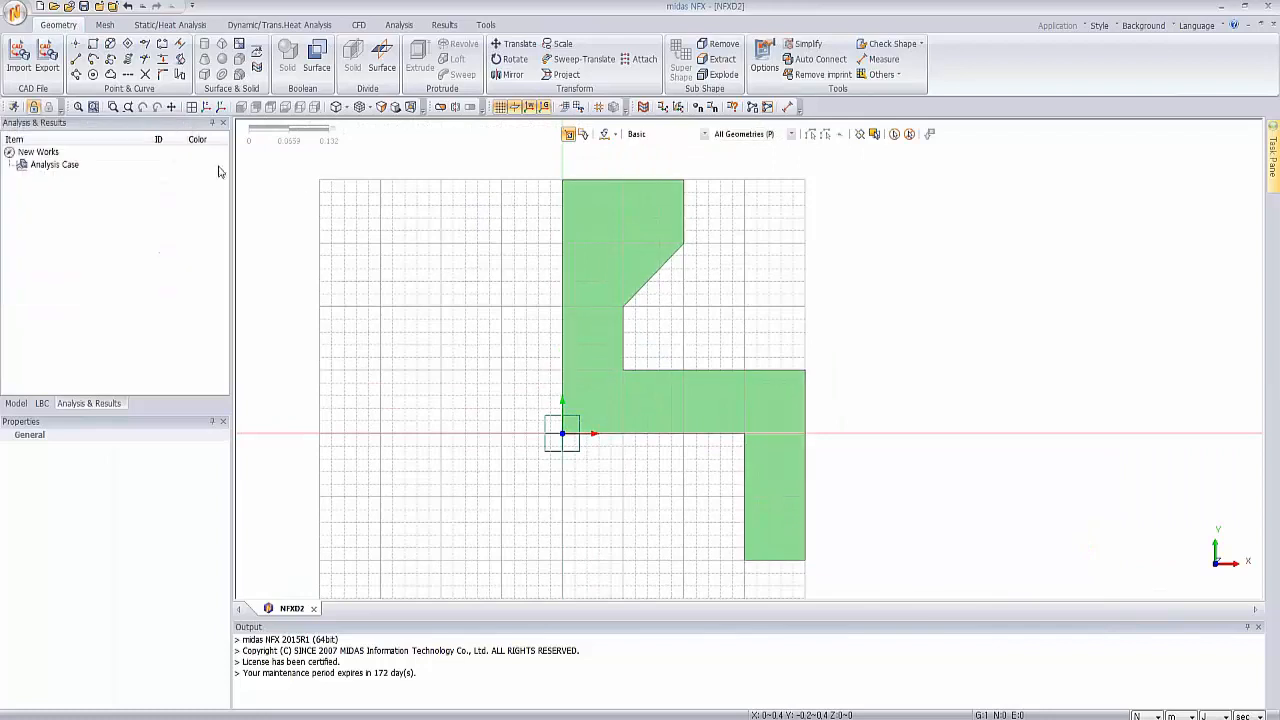
Step: Create a CFD fluid material from the predefined AIR_25°C entry
left_click(105, 24)
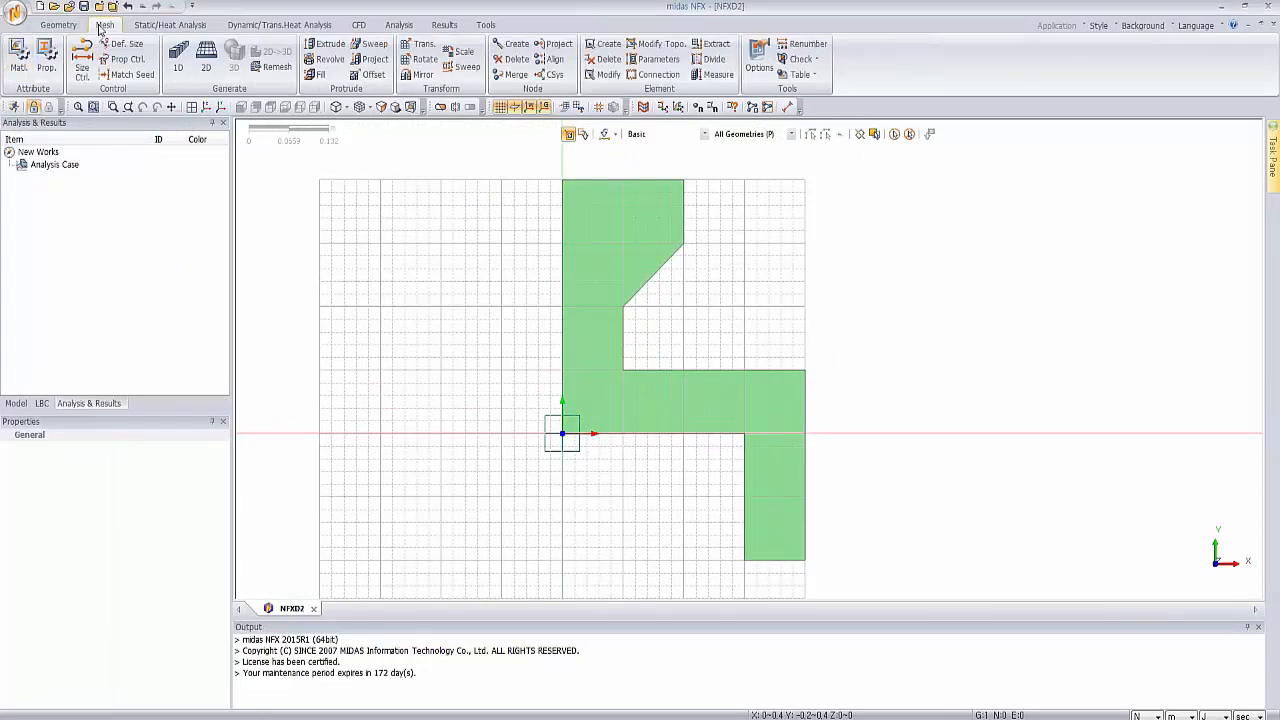
left_click(22, 55)
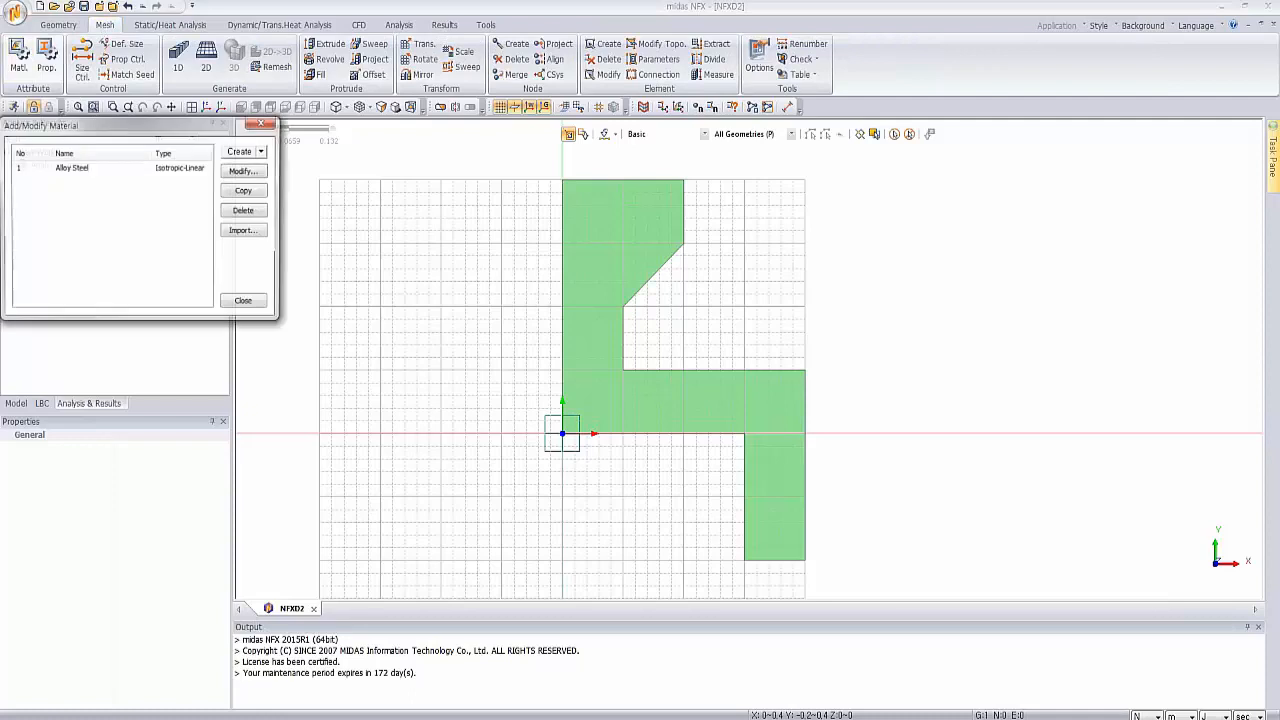
left_click(259, 151)
left_click(278, 229)
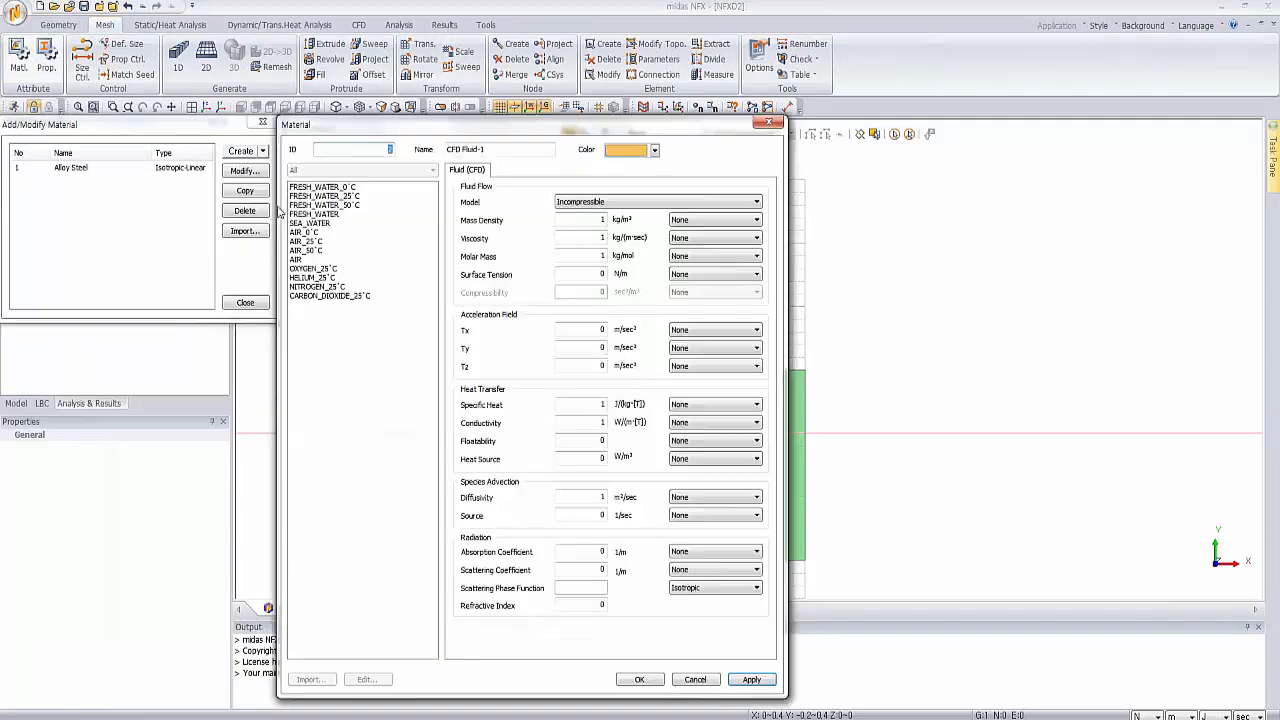
left_click(310, 242)
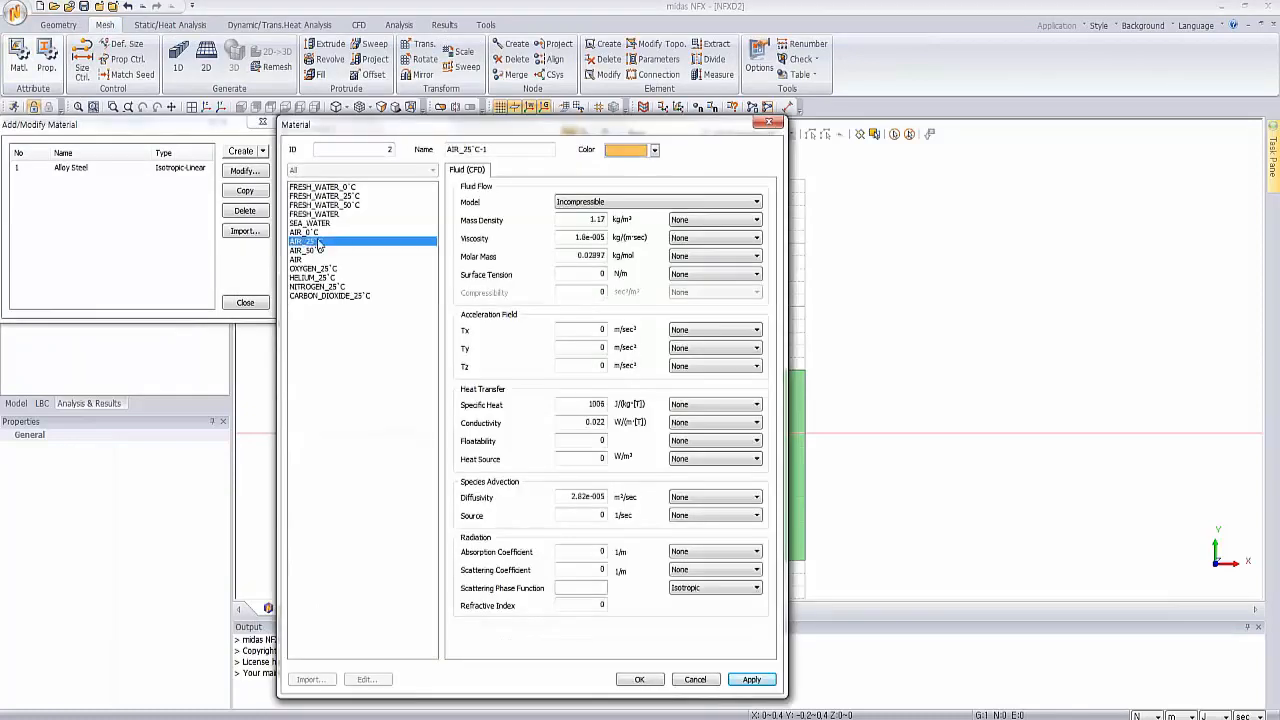
left_click(640, 680)
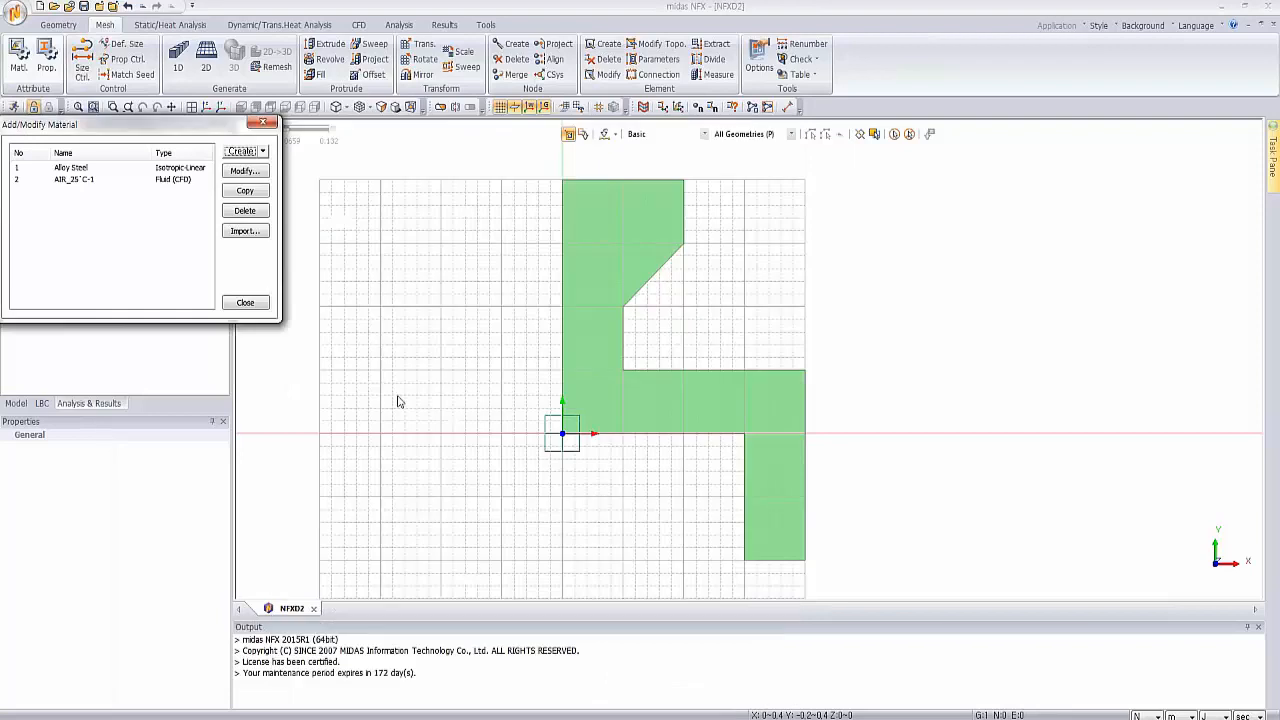
left_click(262, 304)
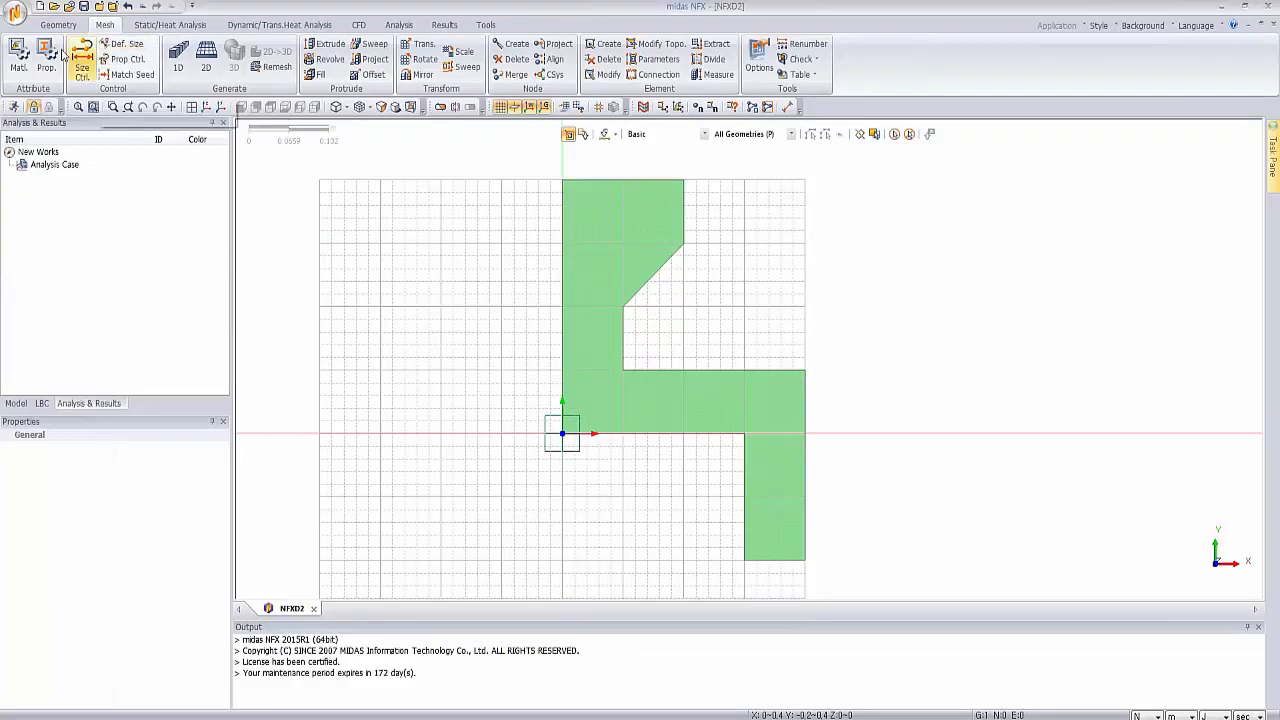
Step: Begin a 2D face mesh and create a CFD 2D property for it using the AIR_25°C-1 material
left_click(206, 56)
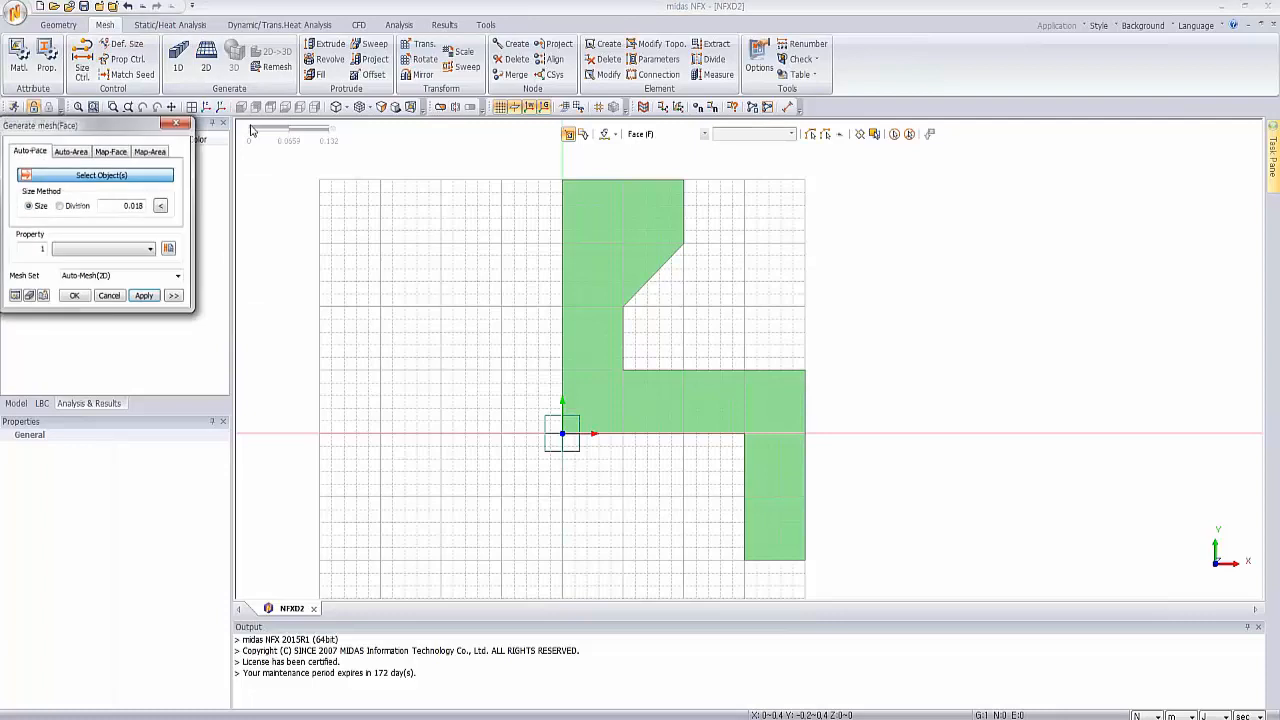
left_click(169, 249)
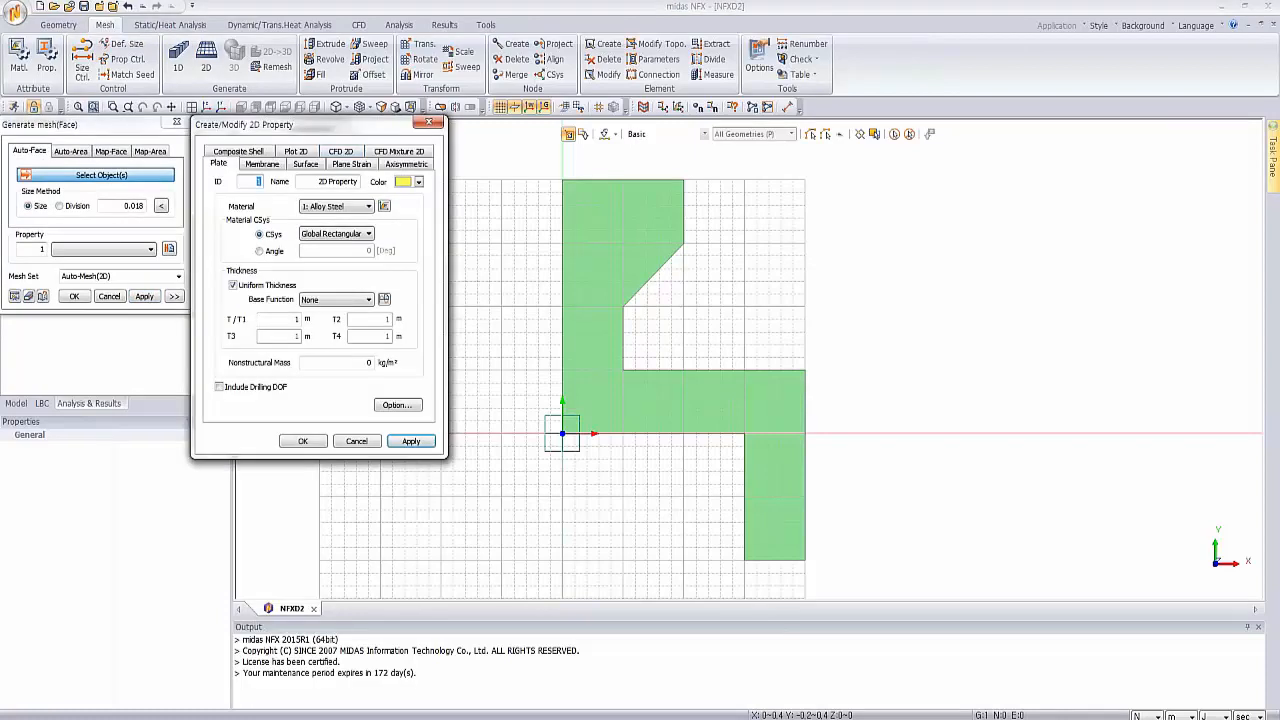
left_click(340, 151)
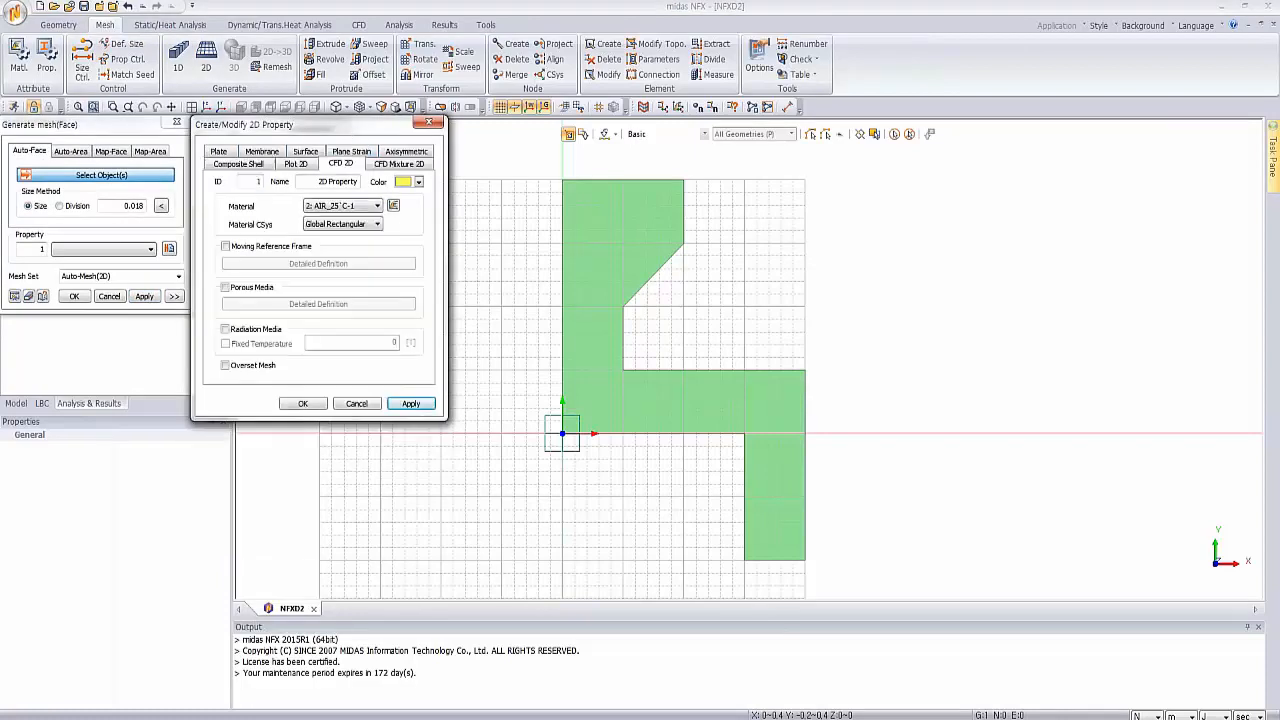
left_click(303, 403)
Step: Generate an automatic 2D mesh on the polyline face with an element size of 0.01
left_click(618, 282)
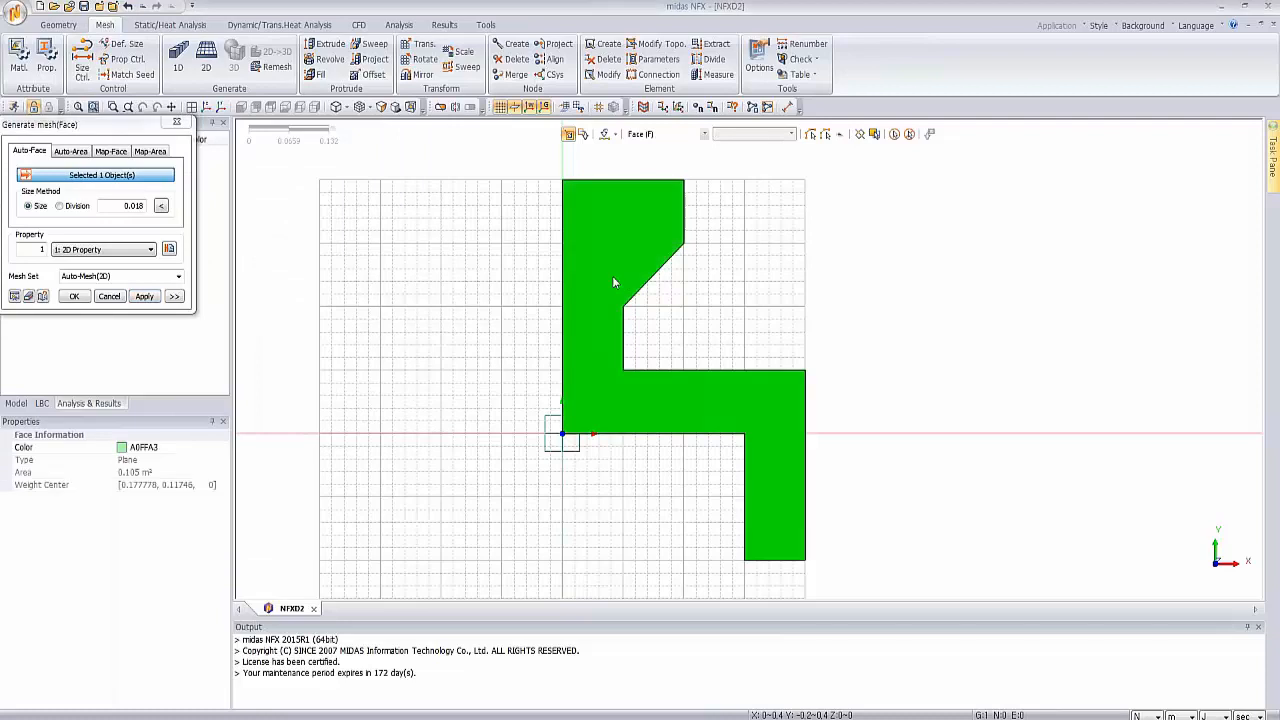
left_click(150, 205)
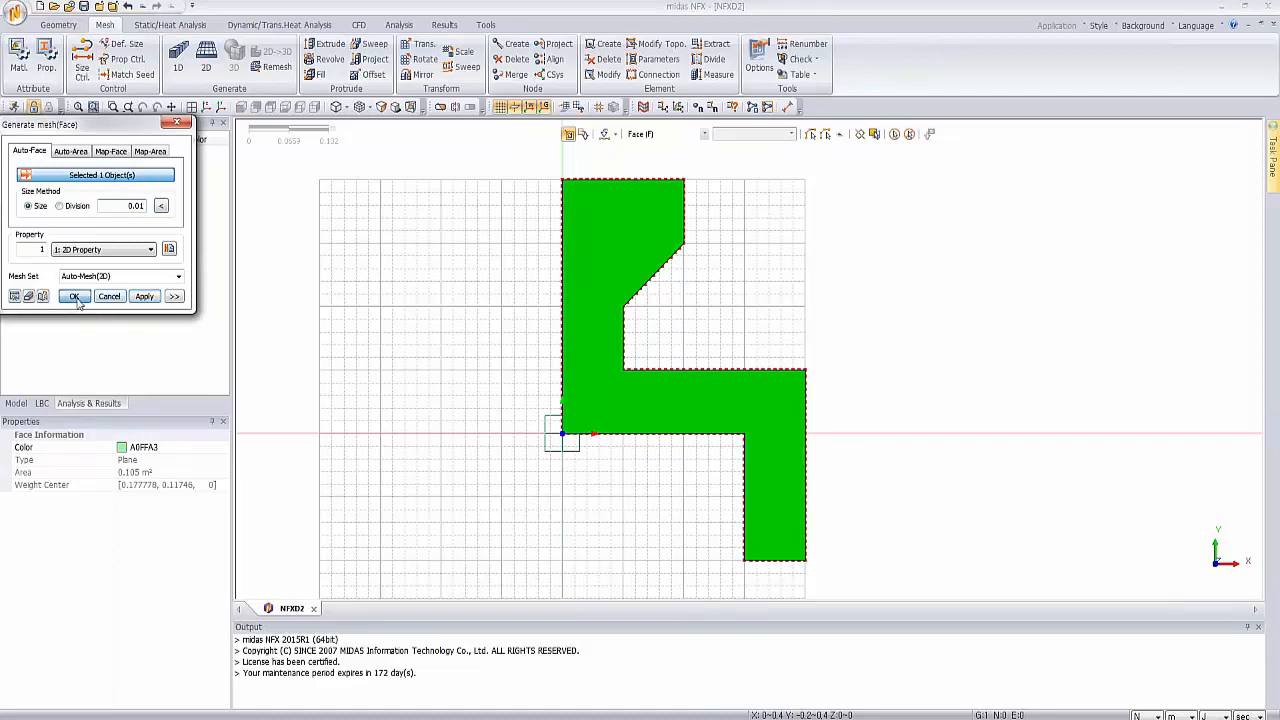
left_click(74, 296)
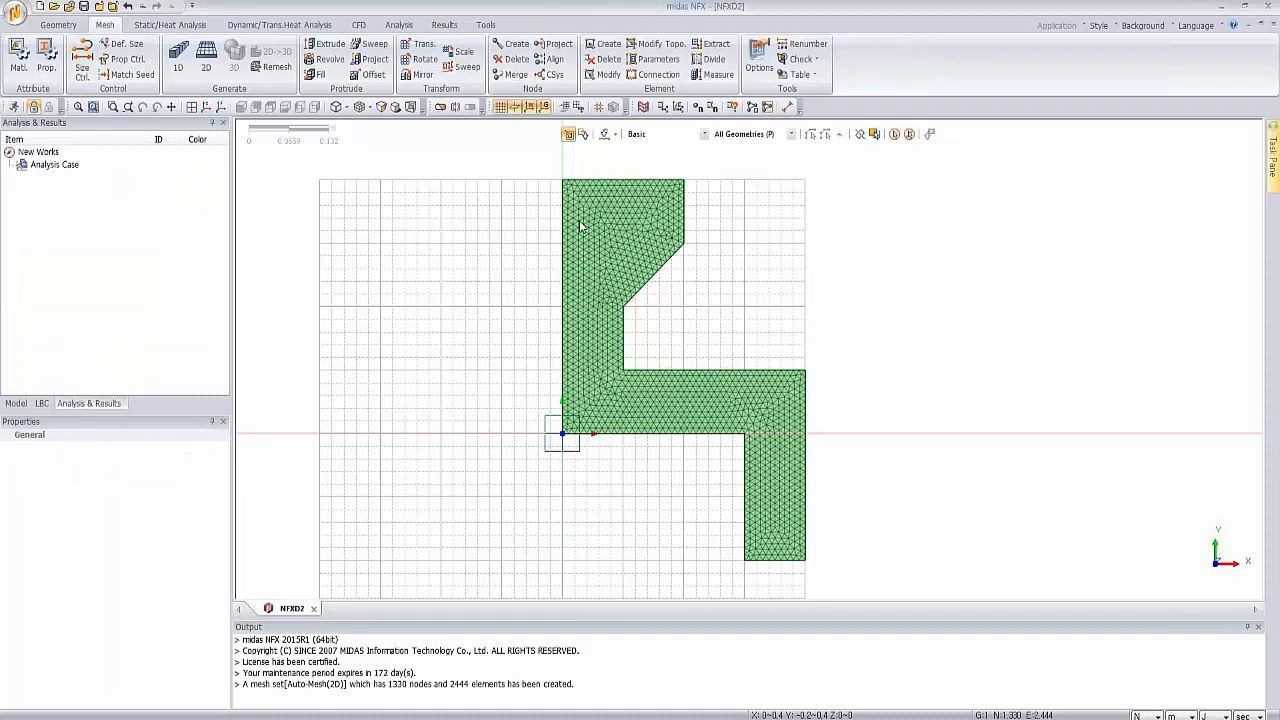
Step: Add a CFD edge inlet on the face's top edge with a normal velocity of 0.01 m/sec
left_click(359, 25)
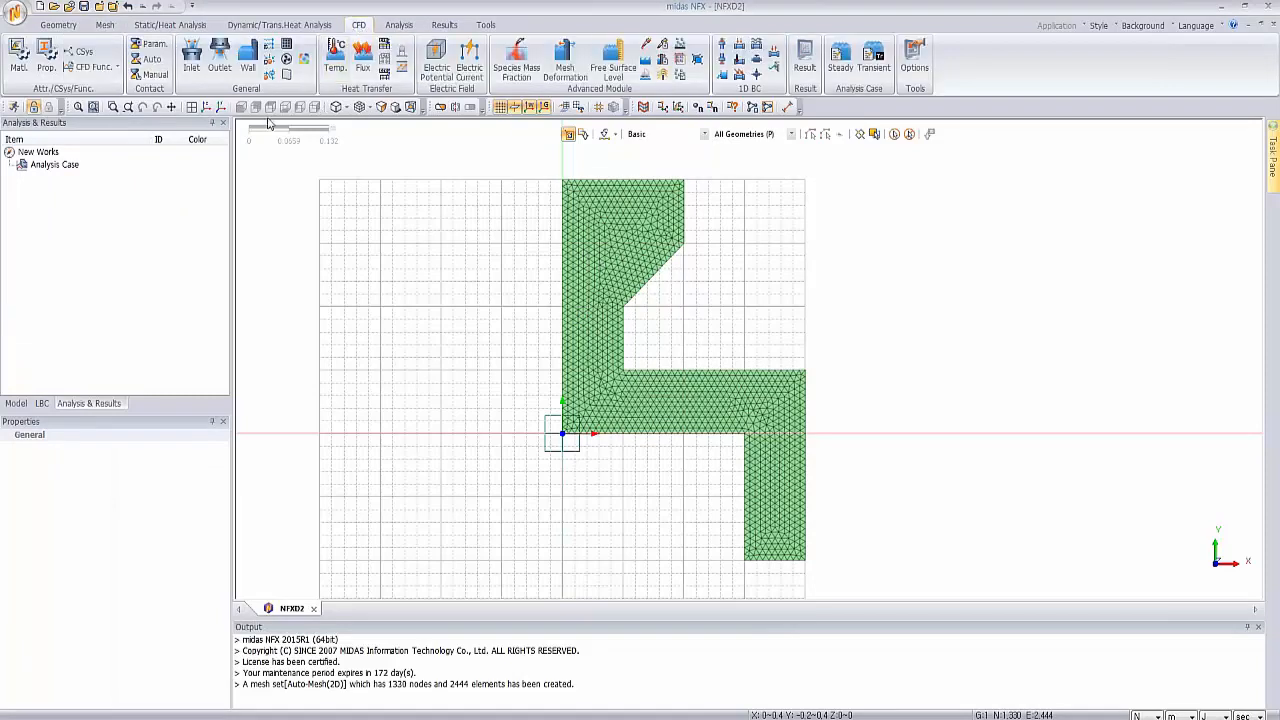
left_click(190, 63)
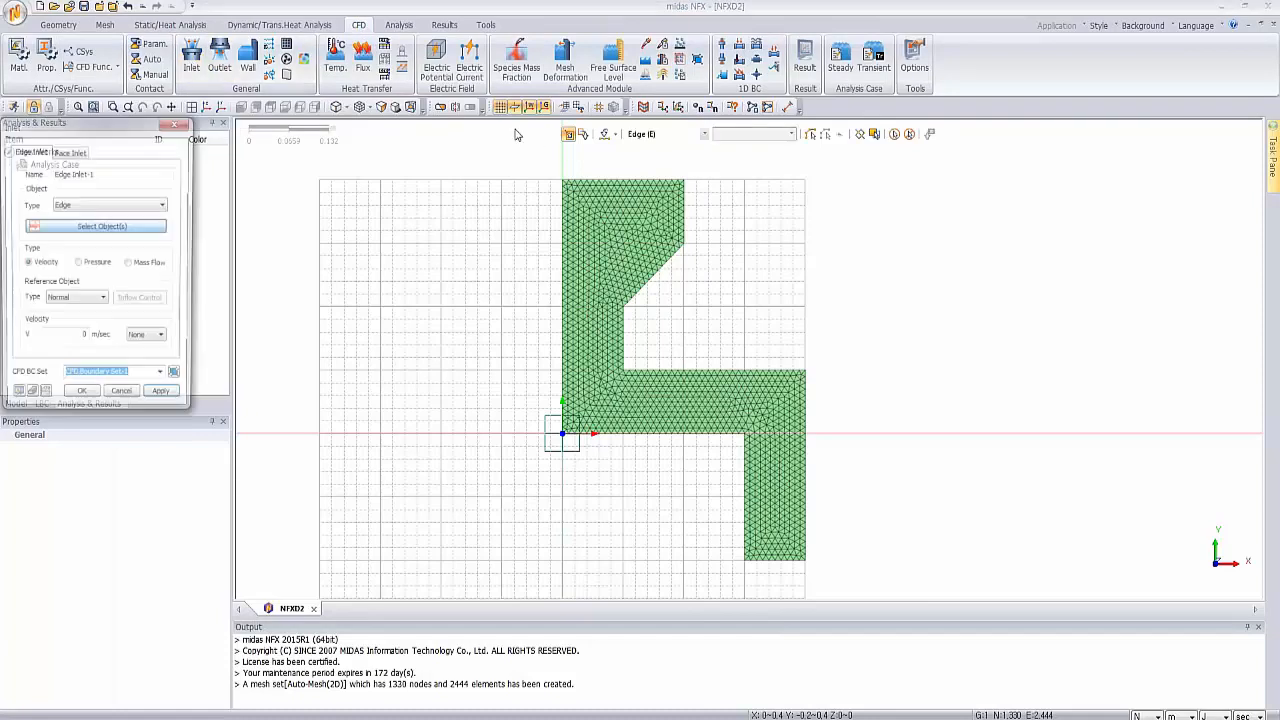
left_click_drag(154, 128, 348, 159)
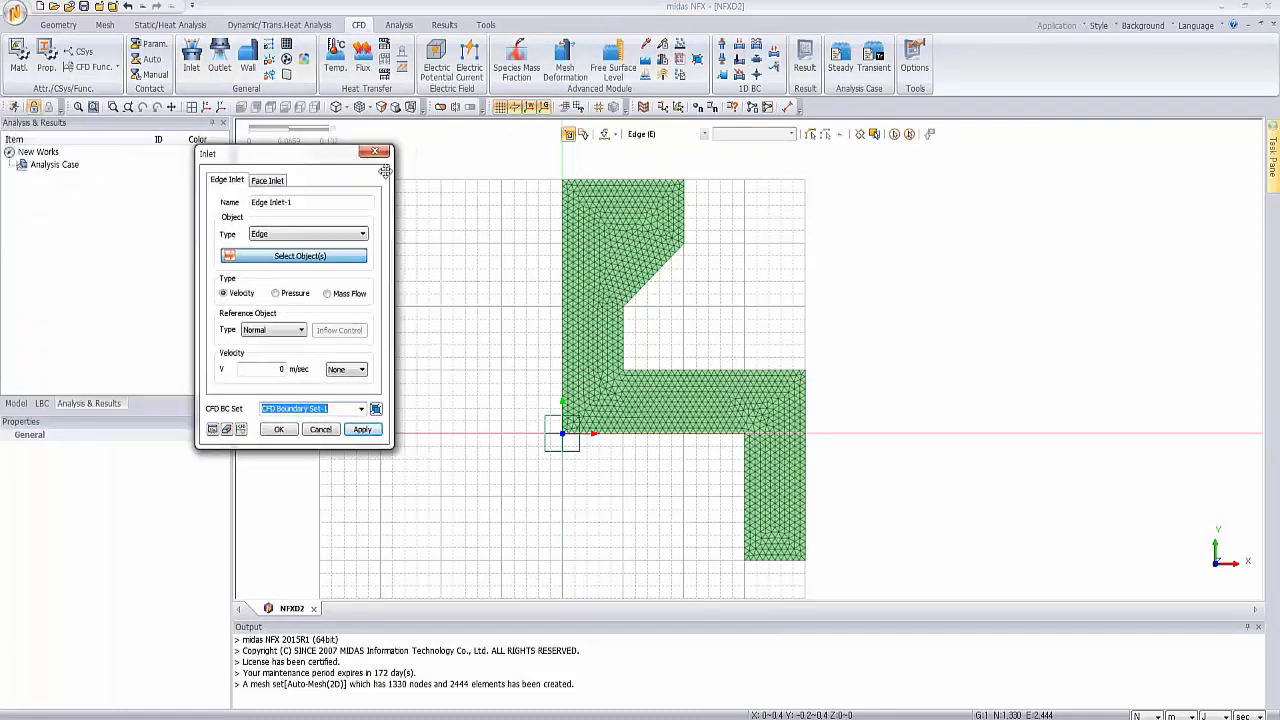
left_click_drag(499, 164, 778, 190)
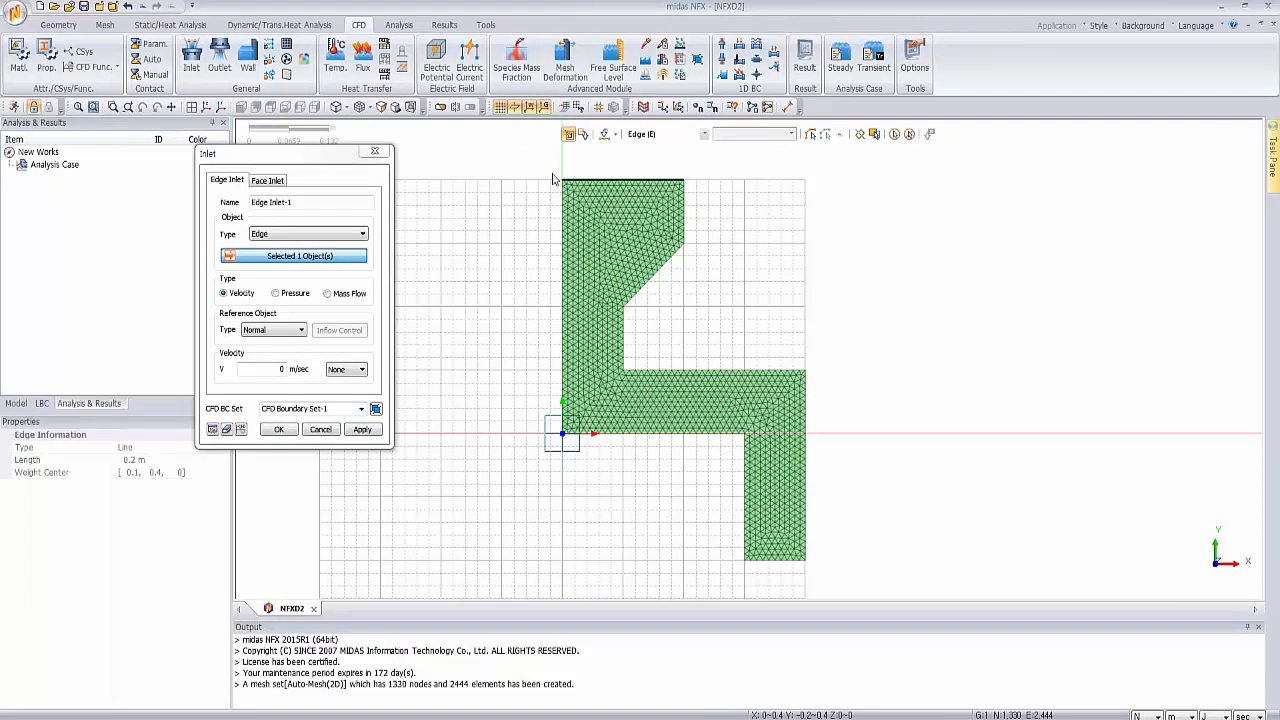
left_click(268, 369)
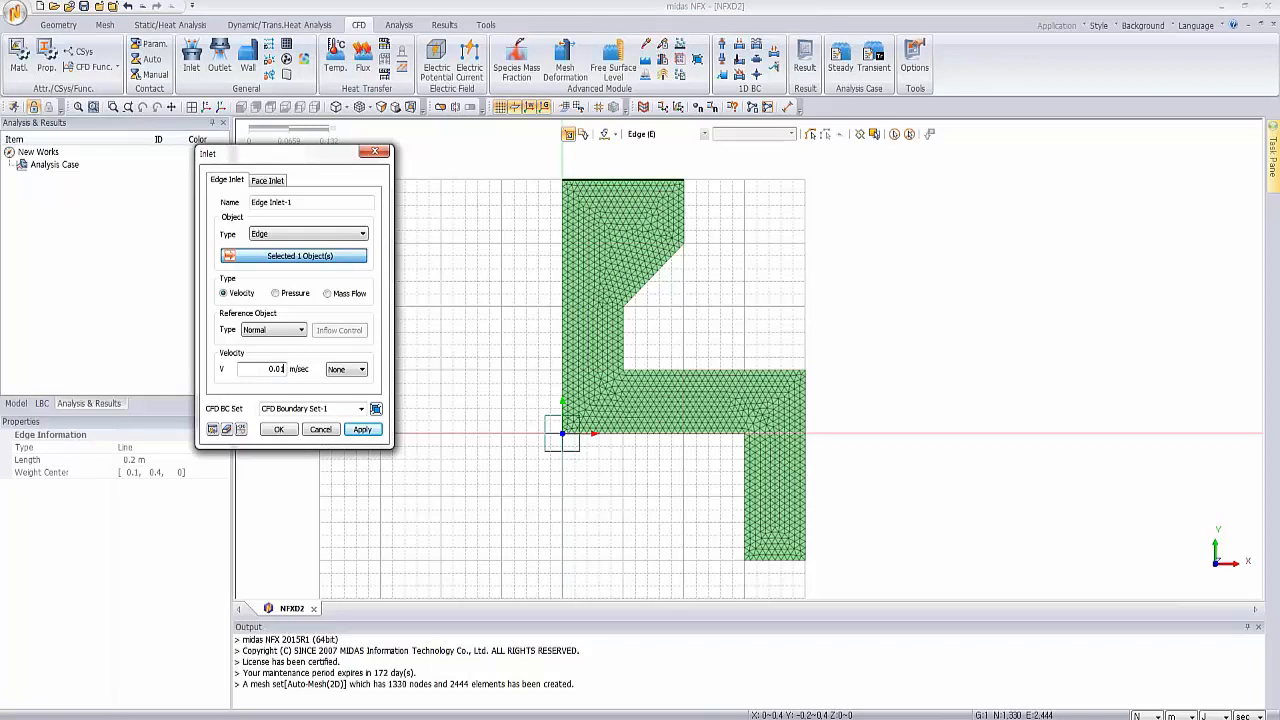
left_click(281, 430)
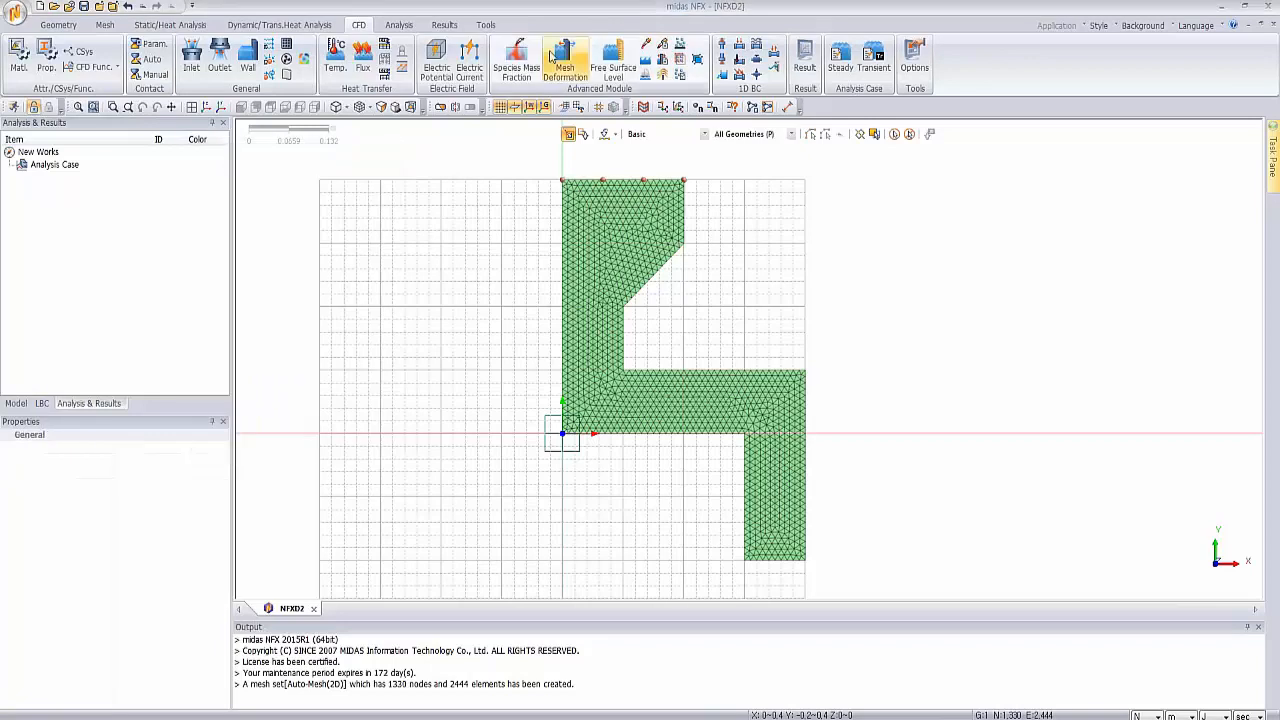
Step: Add a CFD edge outlet of type Pressure, at 0 N/m², on the lower leg's bottom edge
left_click(219, 60)
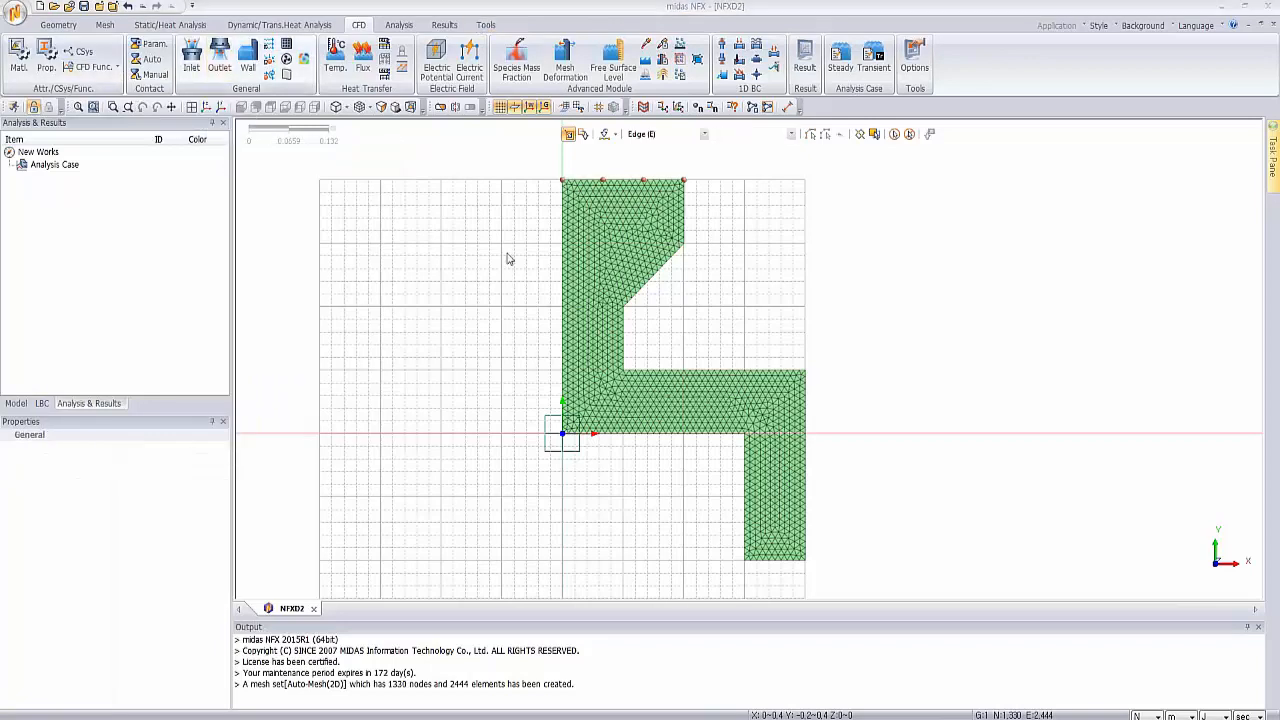
left_click_drag(886, 598, 709, 555)
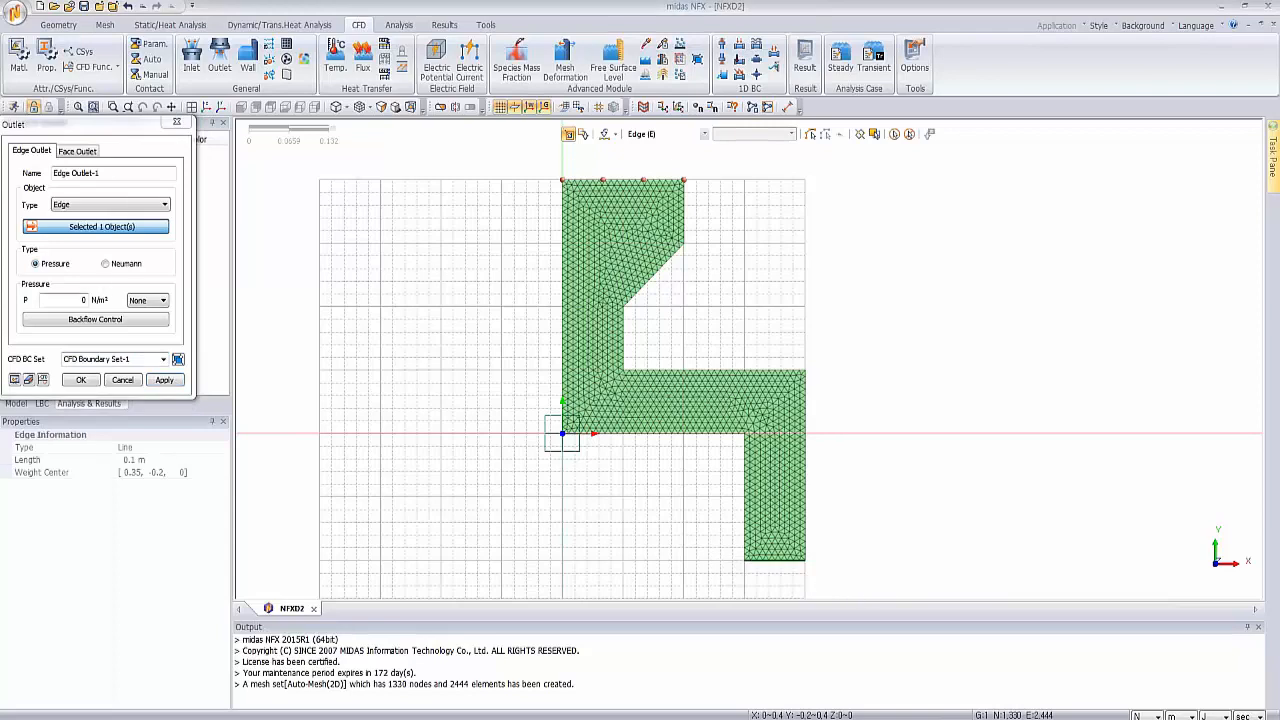
left_click(80, 380)
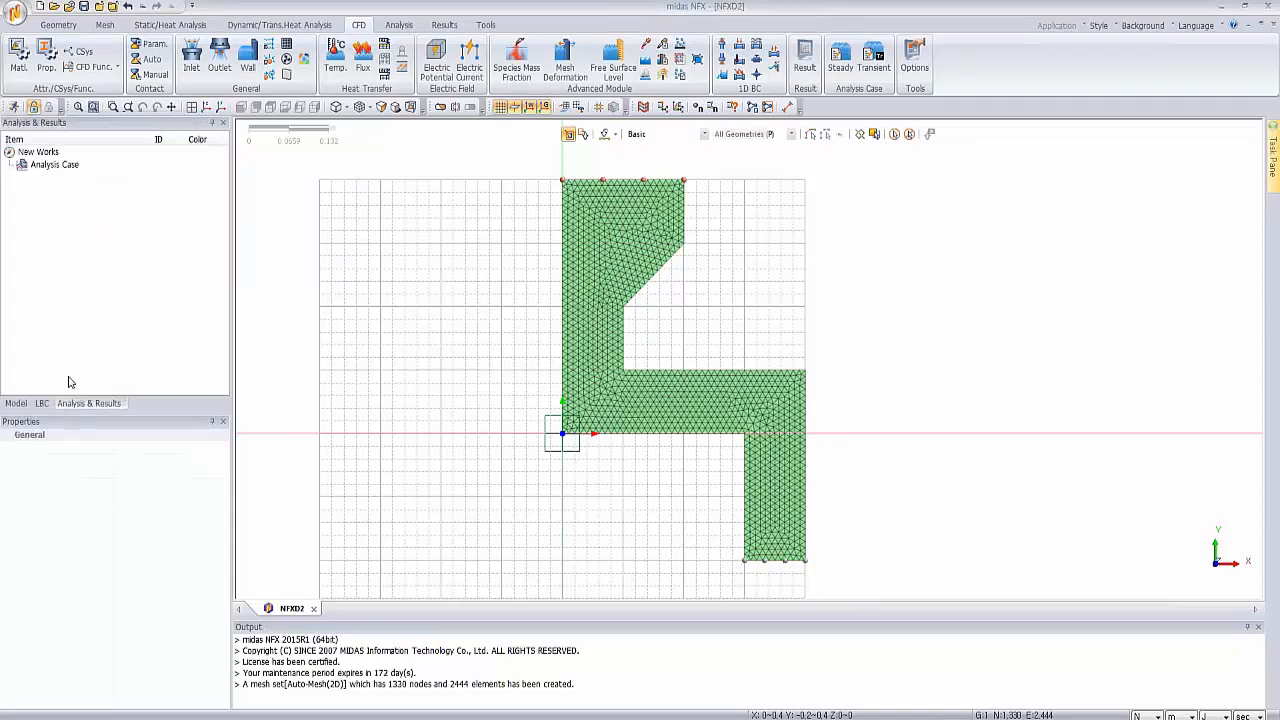
Step: Add an edge wall of type No Slip with Specular particle wall type on the channel's five outer right-side edges and the lower leg's left edge
left_click(247, 60)
left_click_drag(133, 125, 432, 153)
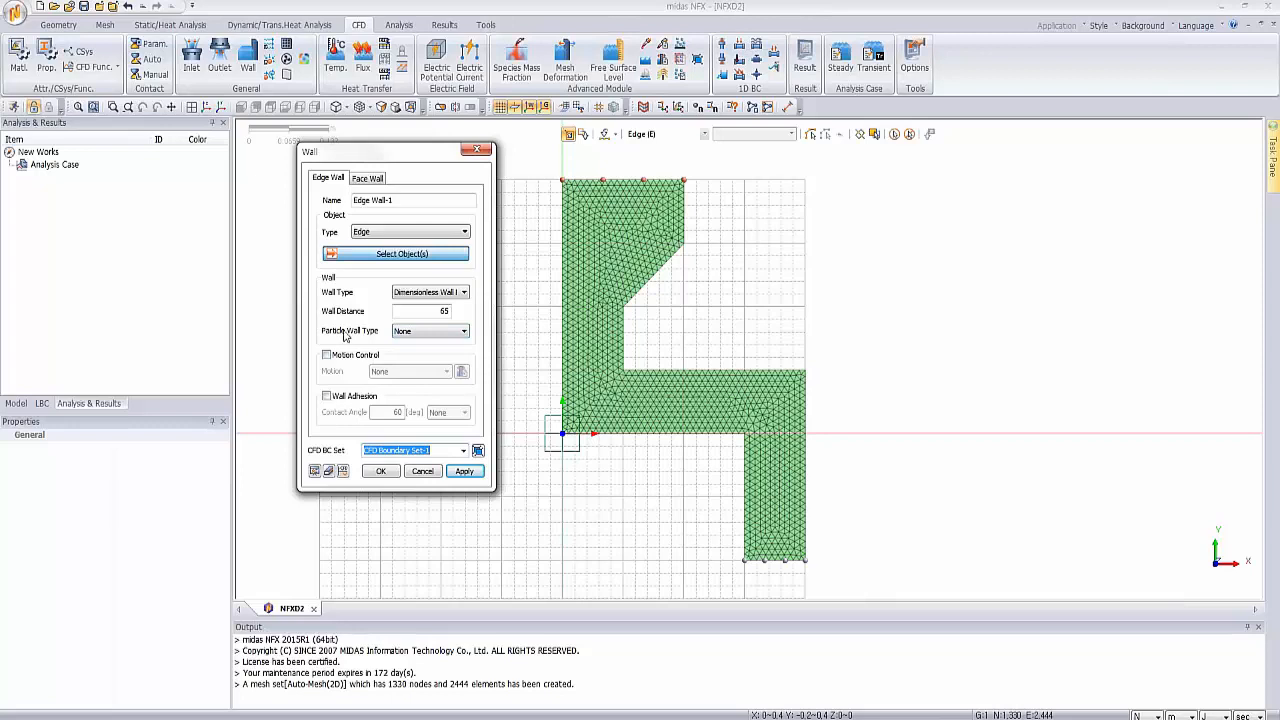
left_click(685, 212)
left_click(658, 268)
left_click(625, 345)
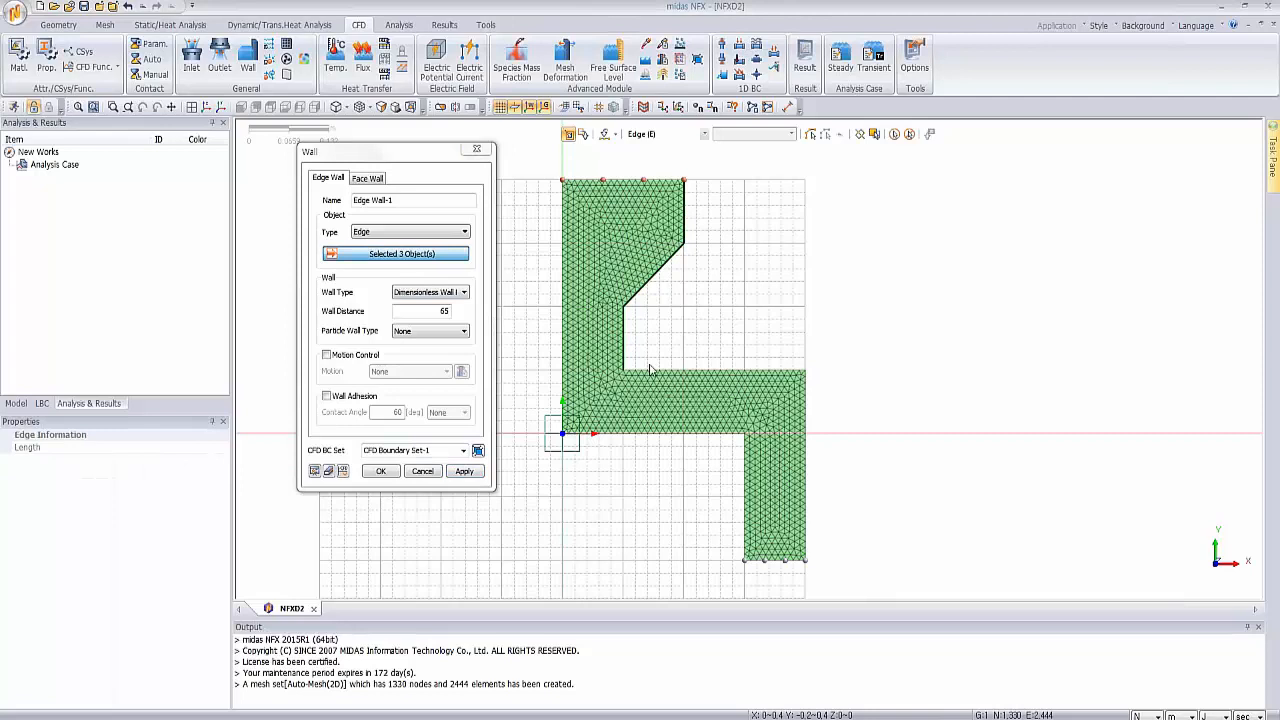
left_click(657, 371)
left_click(805, 432)
left_click(744, 490)
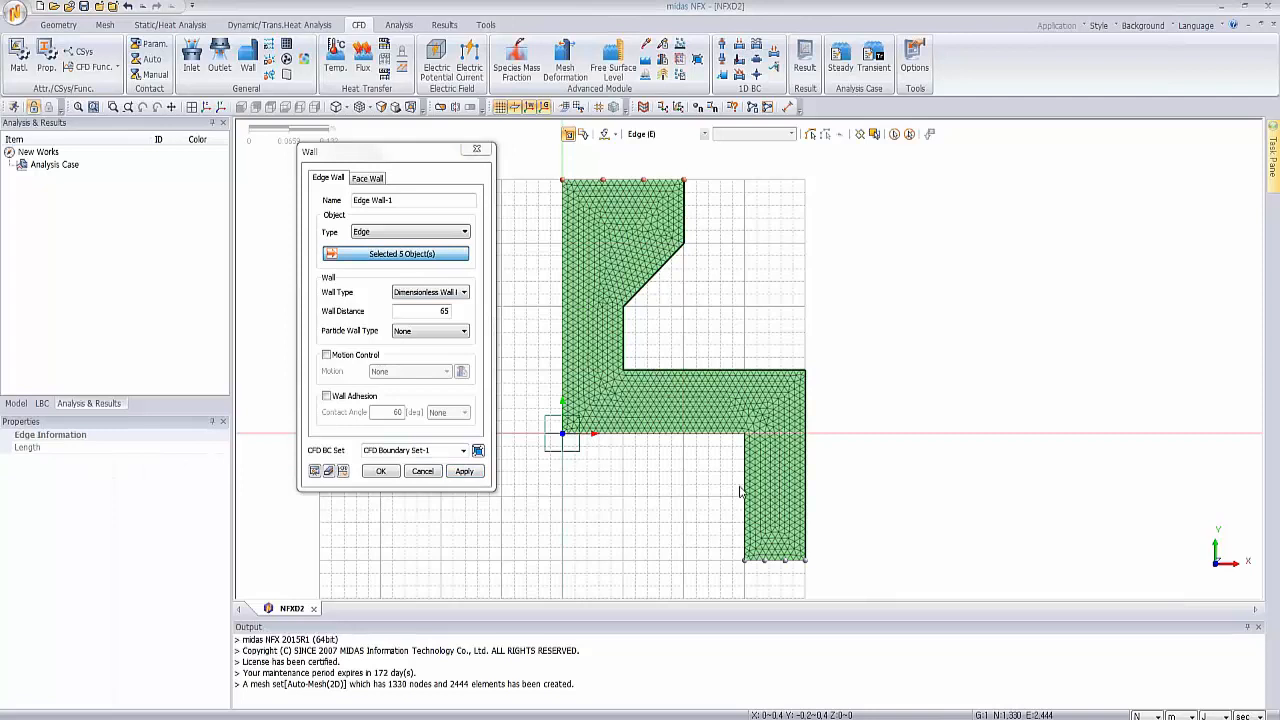
left_click(413, 292)
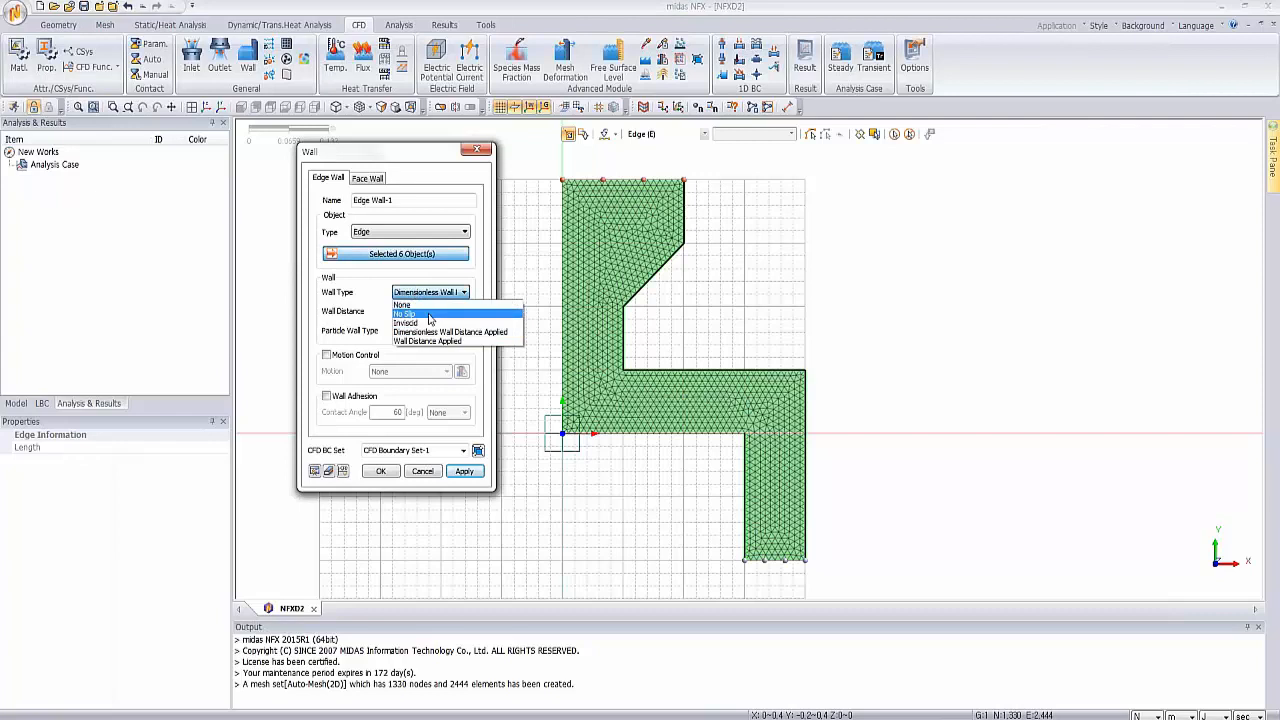
left_click(412, 313)
left_click(421, 333)
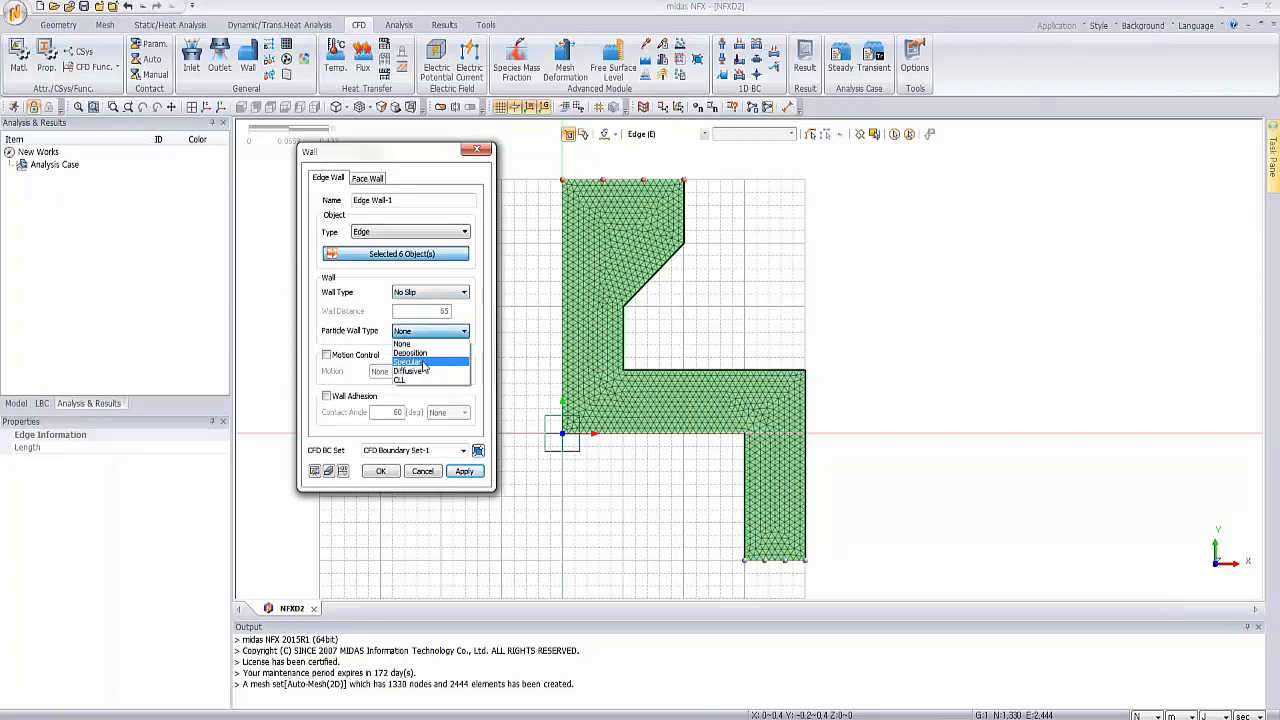
left_click(418, 352)
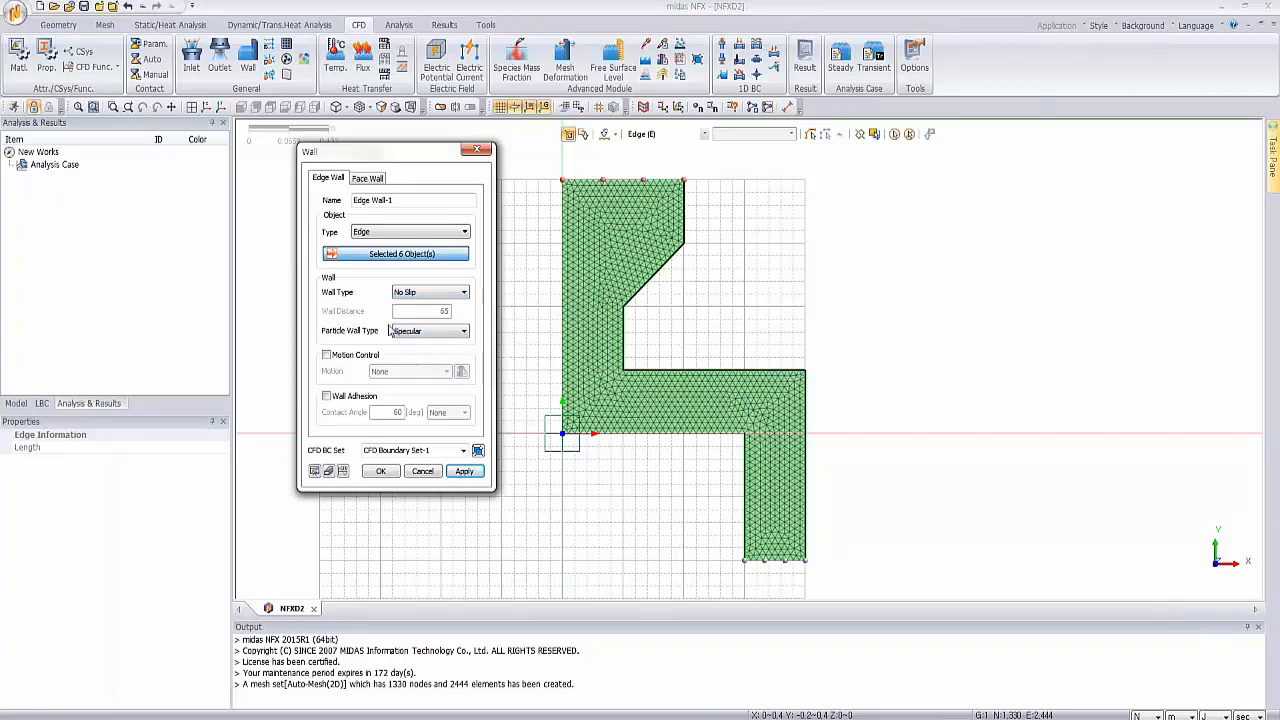
left_click(465, 476)
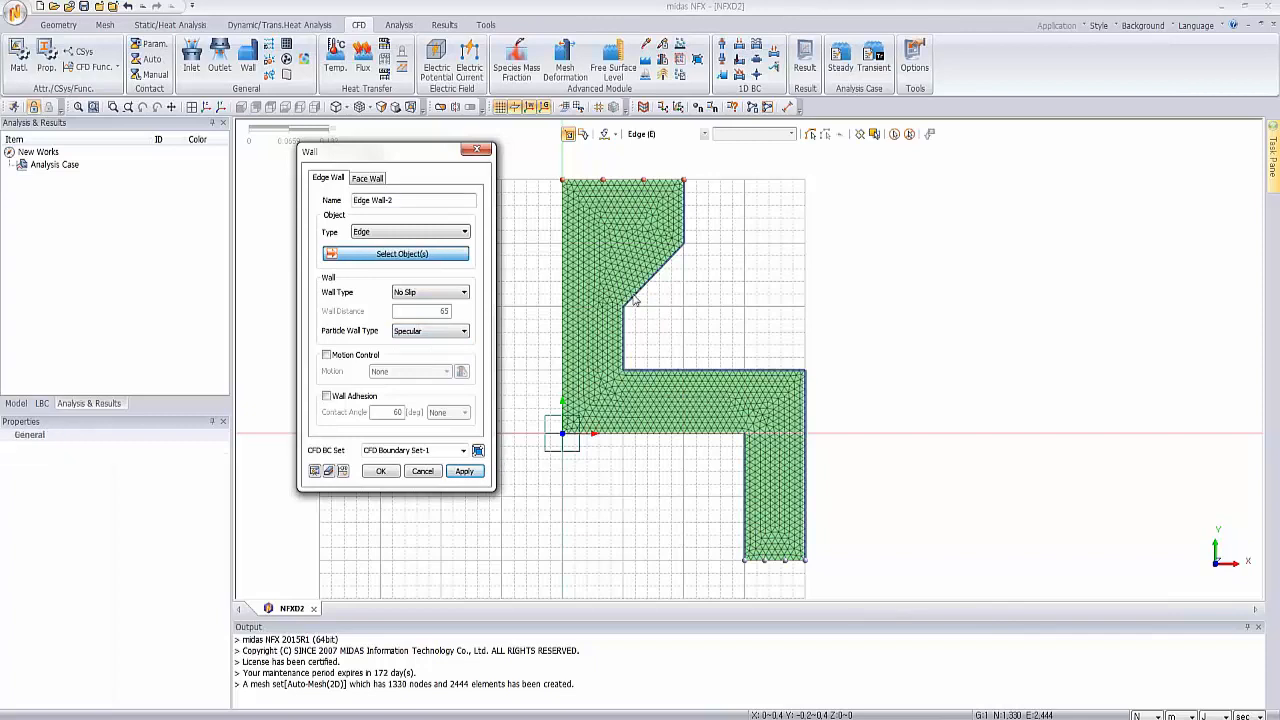
Step: Add an edge wall with wall type None and Specular particle wall type on the long vertical edge along the Y axis
left_click(563, 300)
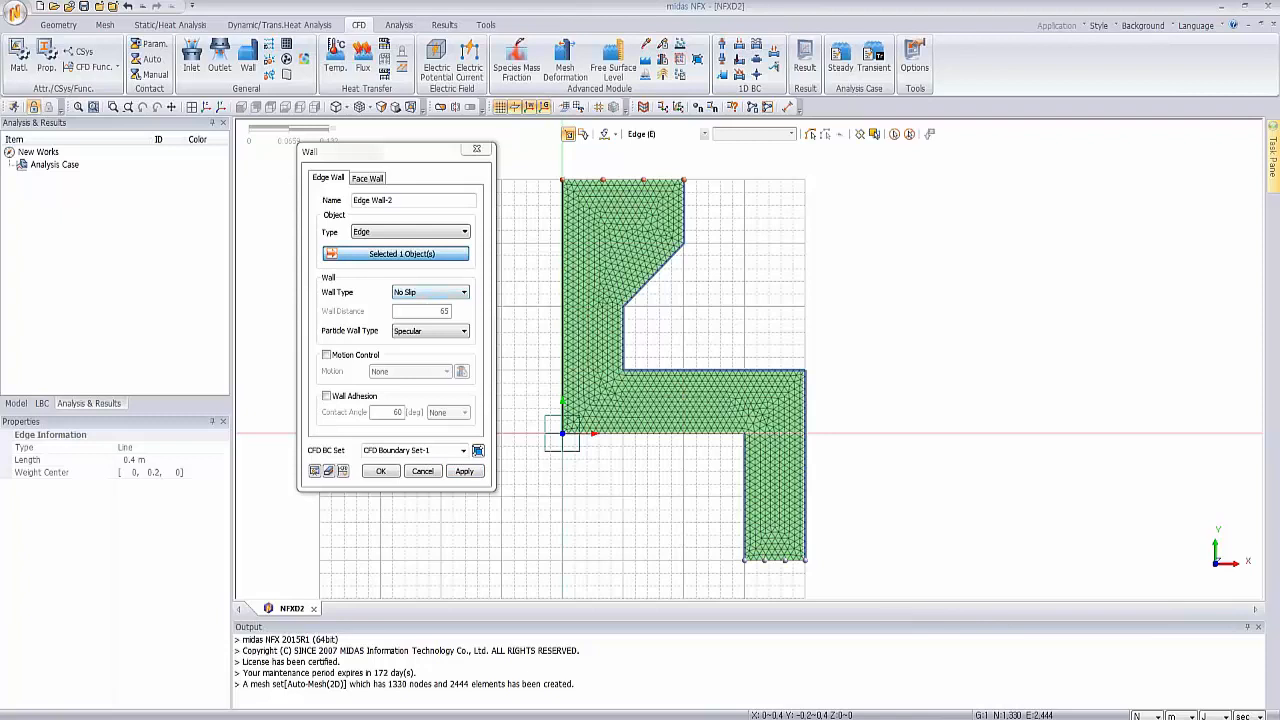
left_click(423, 292)
left_click(418, 302)
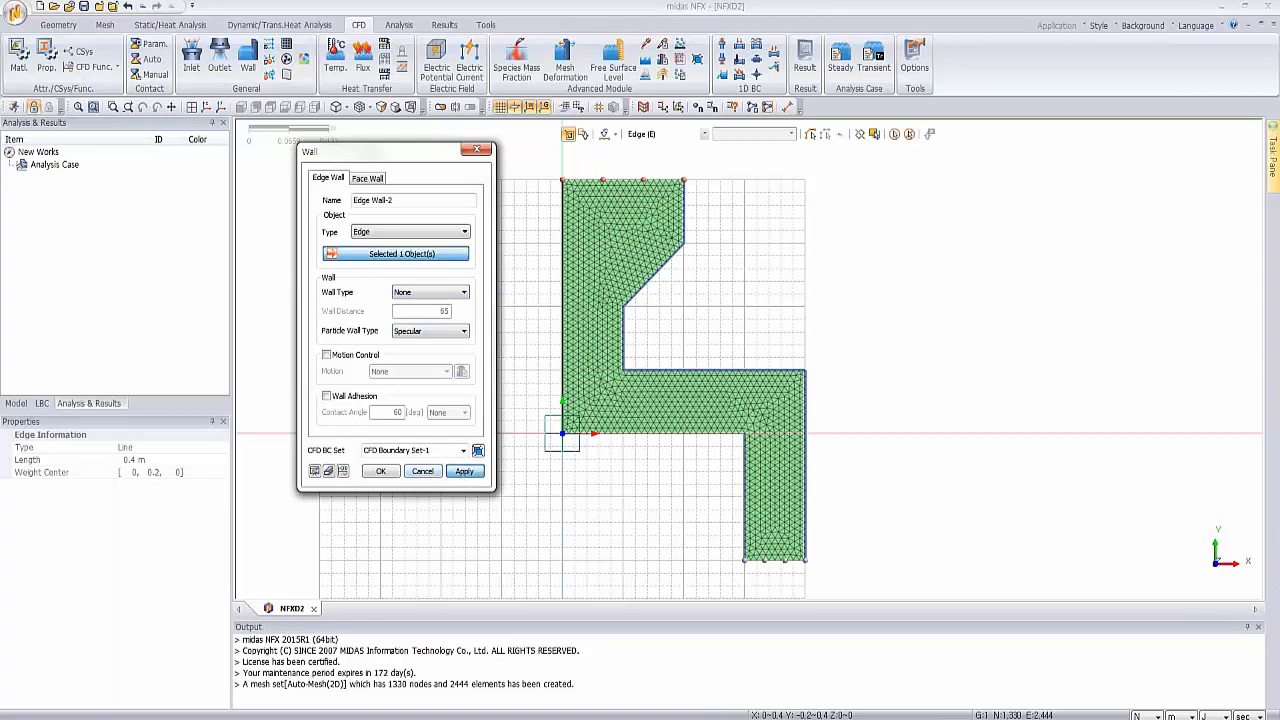
left_click(462, 472)
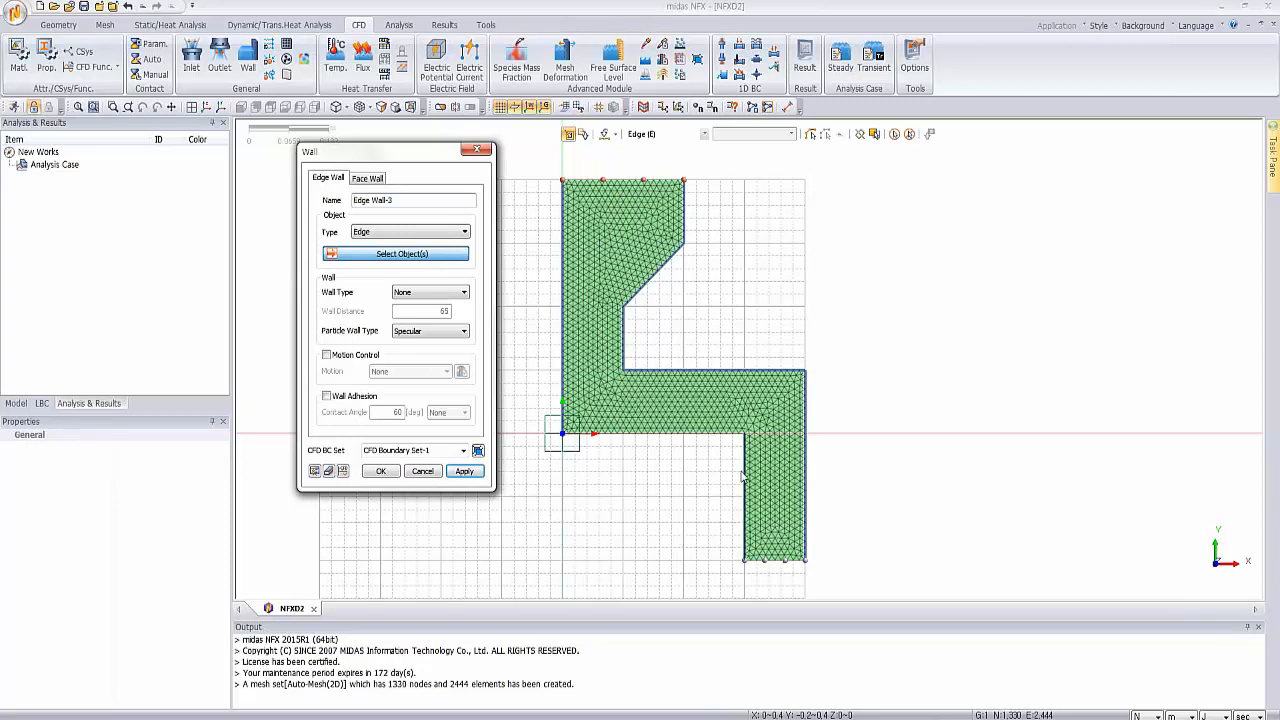
Step: Add an edge wall of type No Slip with Deposition particle wall type on the horizontal edge along the X axis
left_click(668, 434)
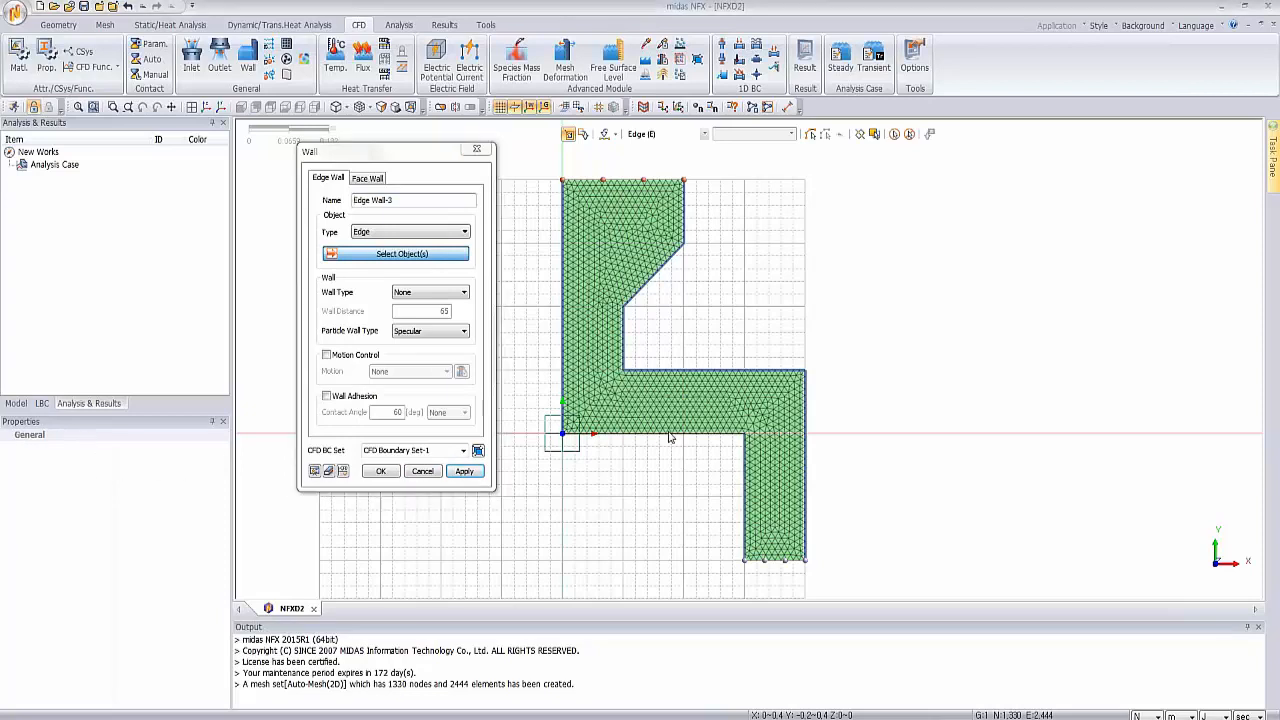
left_click(446, 293)
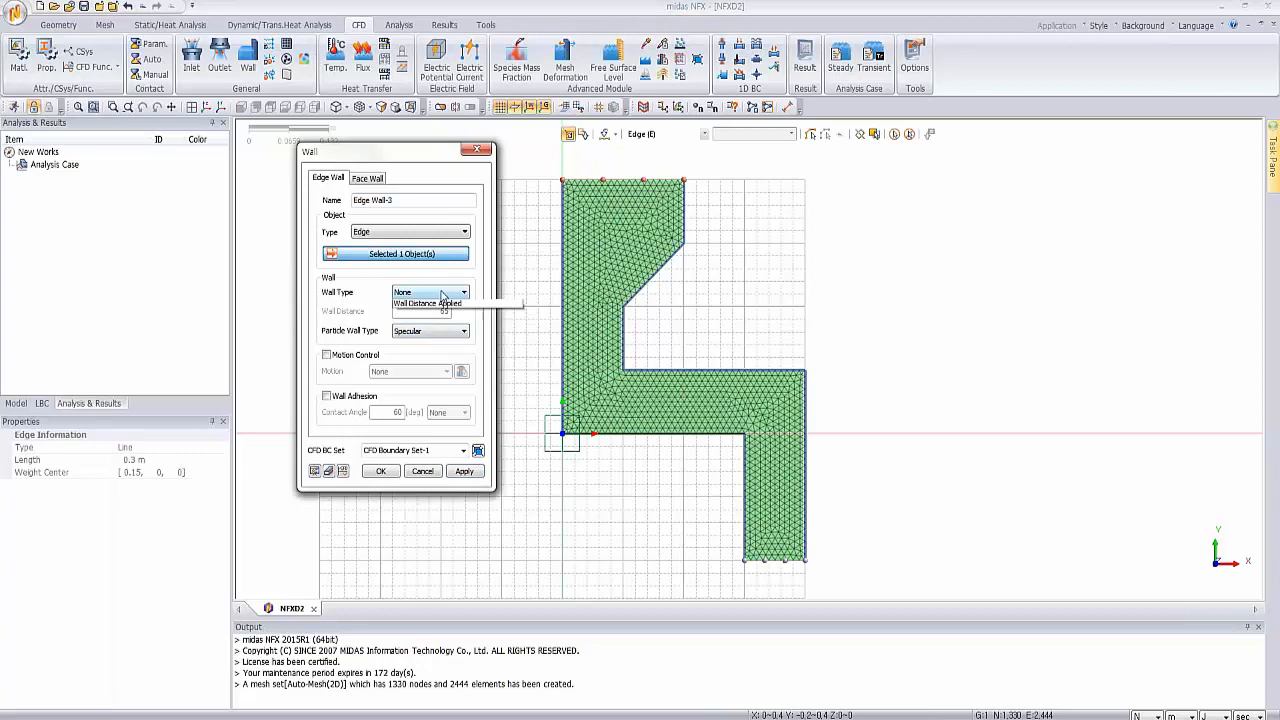
left_click(445, 301)
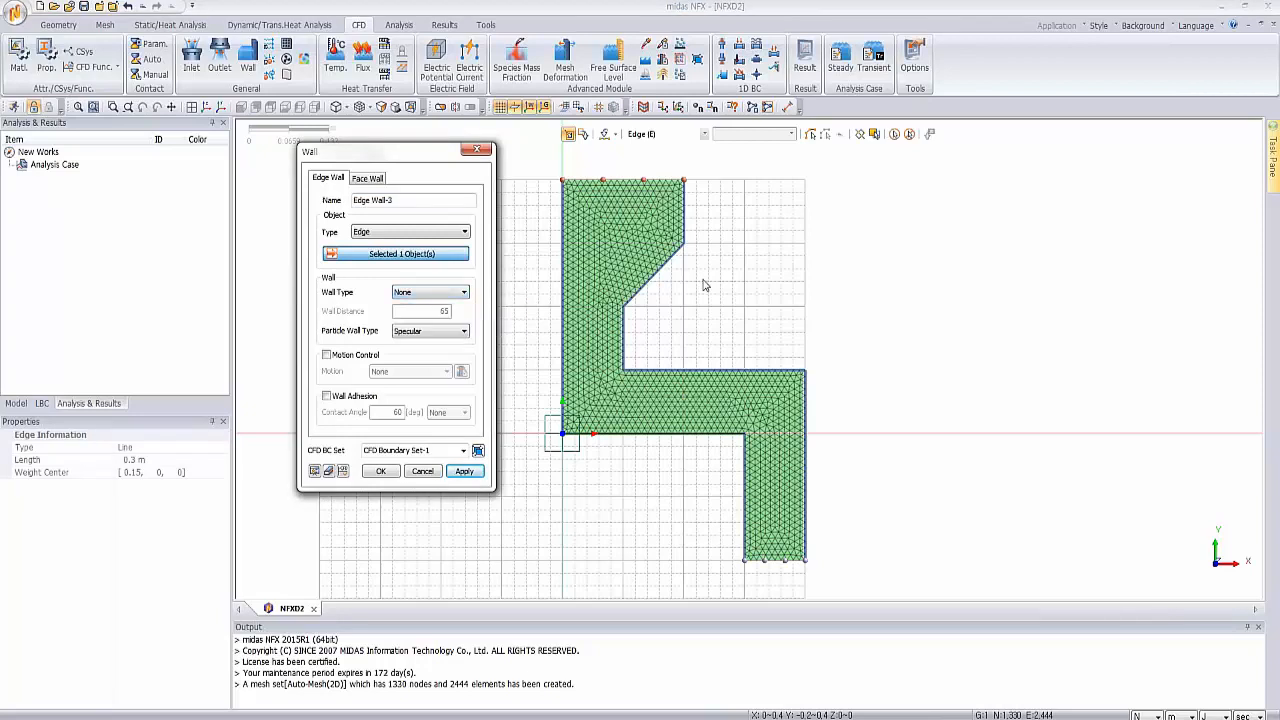
left_click(440, 293)
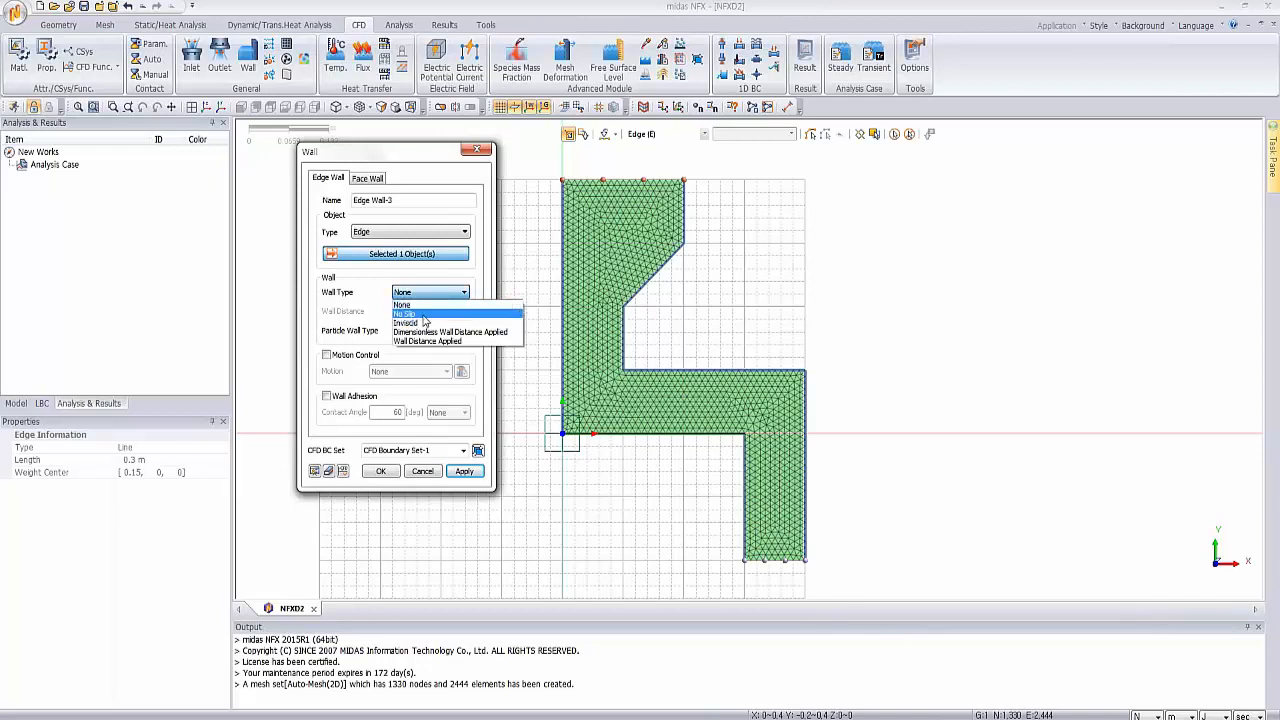
left_click(425, 316)
left_click(428, 332)
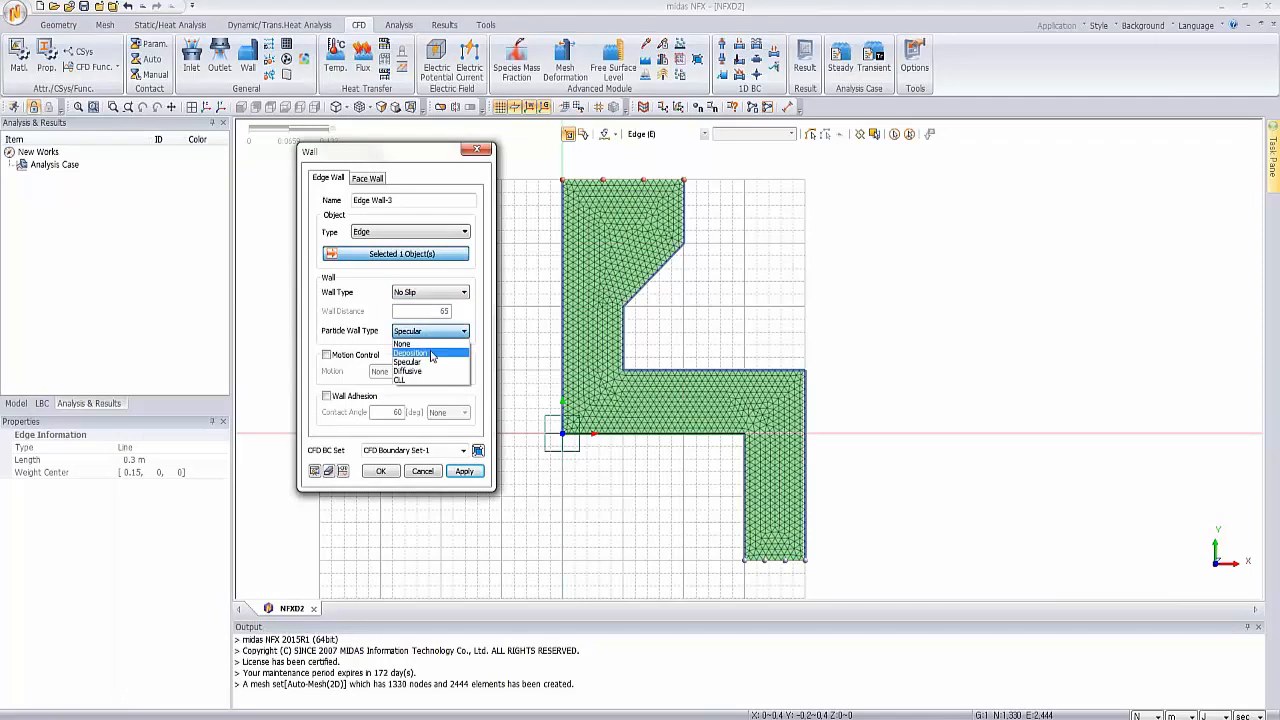
left_click(432, 354)
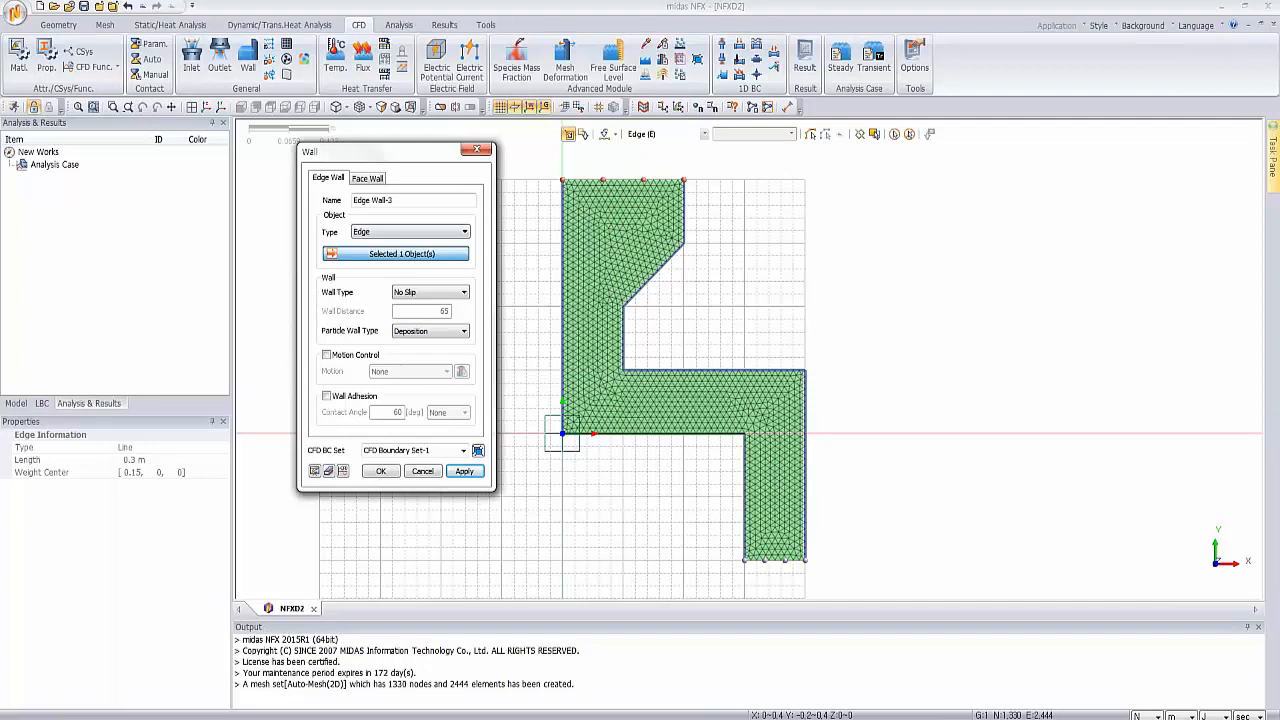
left_click(381, 472)
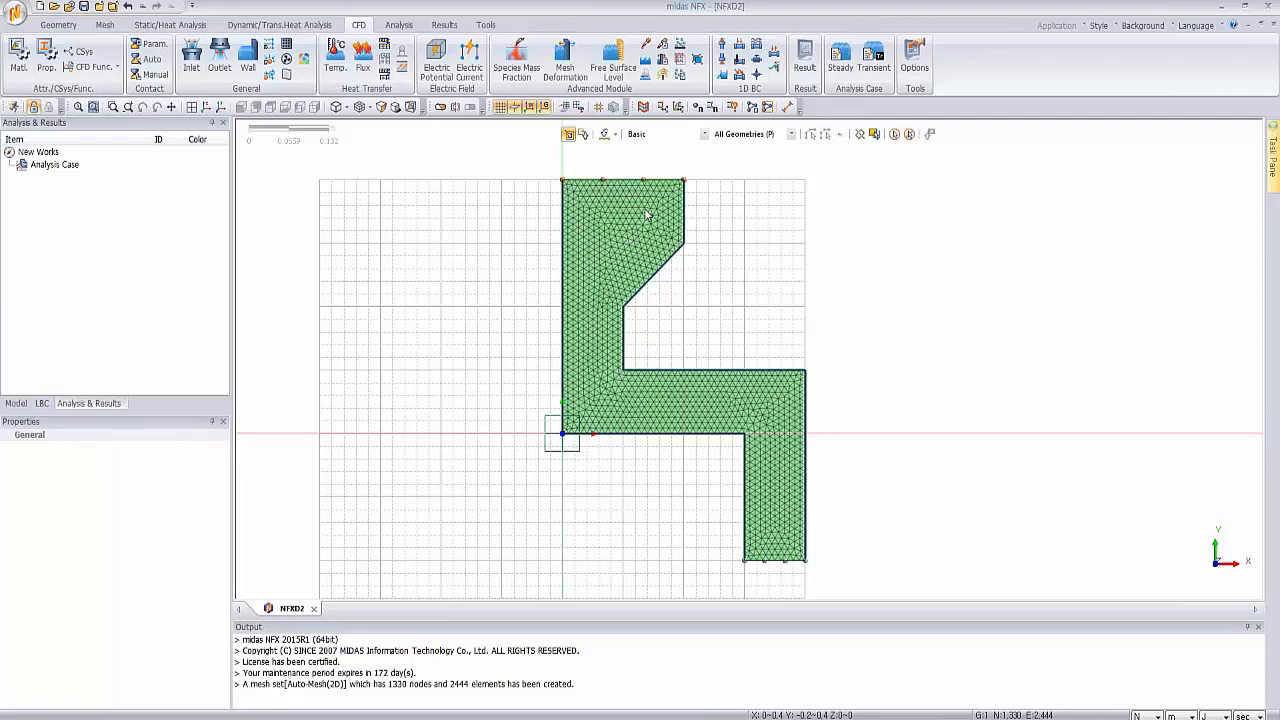
Step: Begin a particle distribution and create a Glass particle property for it
left_click(680, 62)
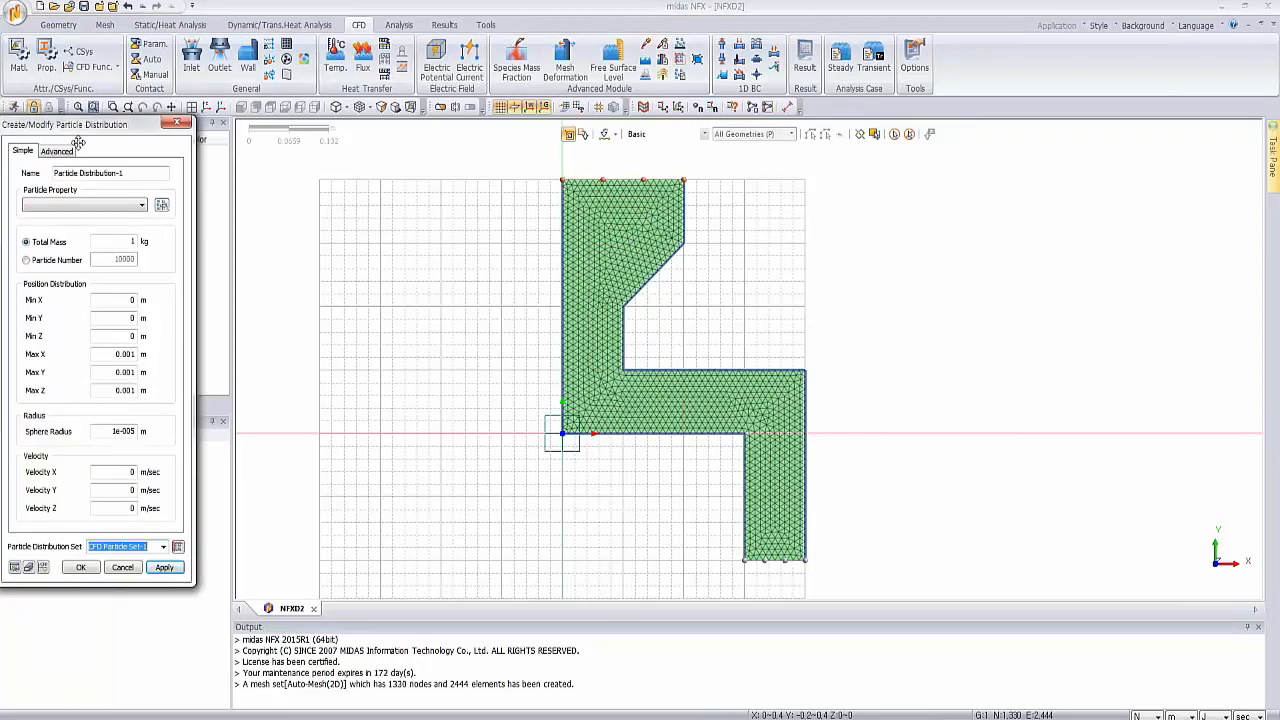
left_click_drag(94, 128, 283, 139)
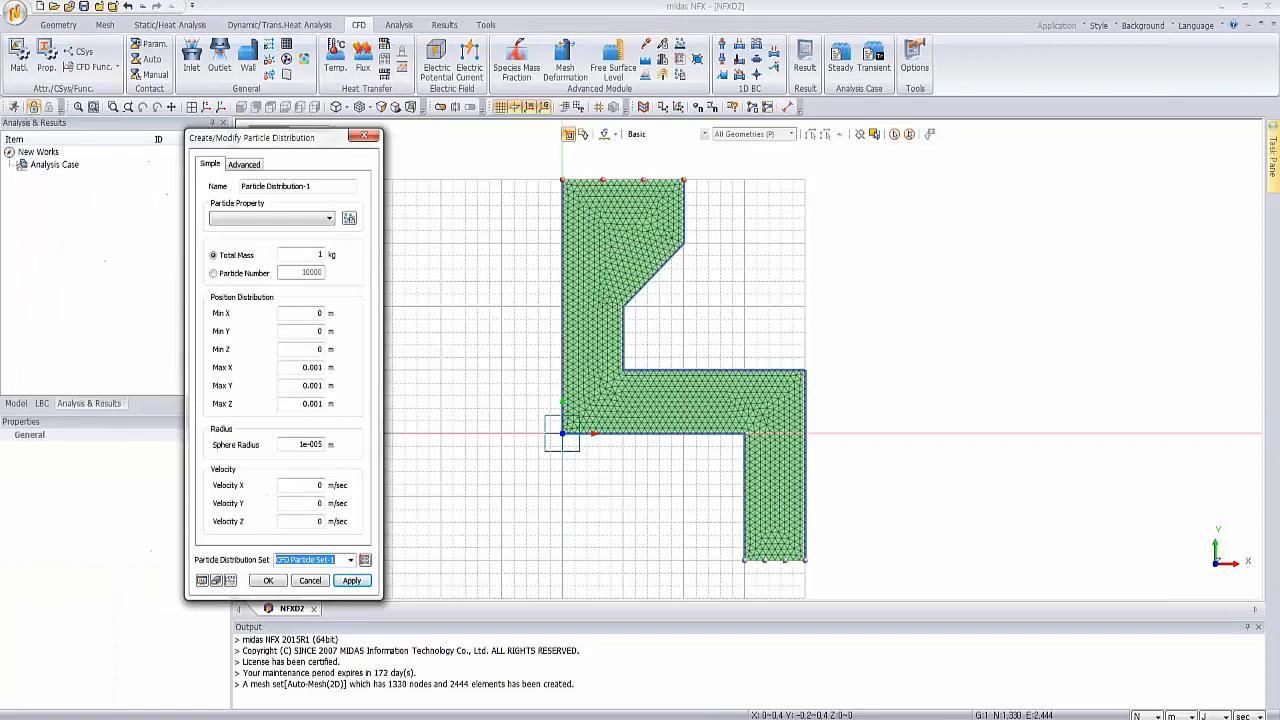
left_click(349, 219)
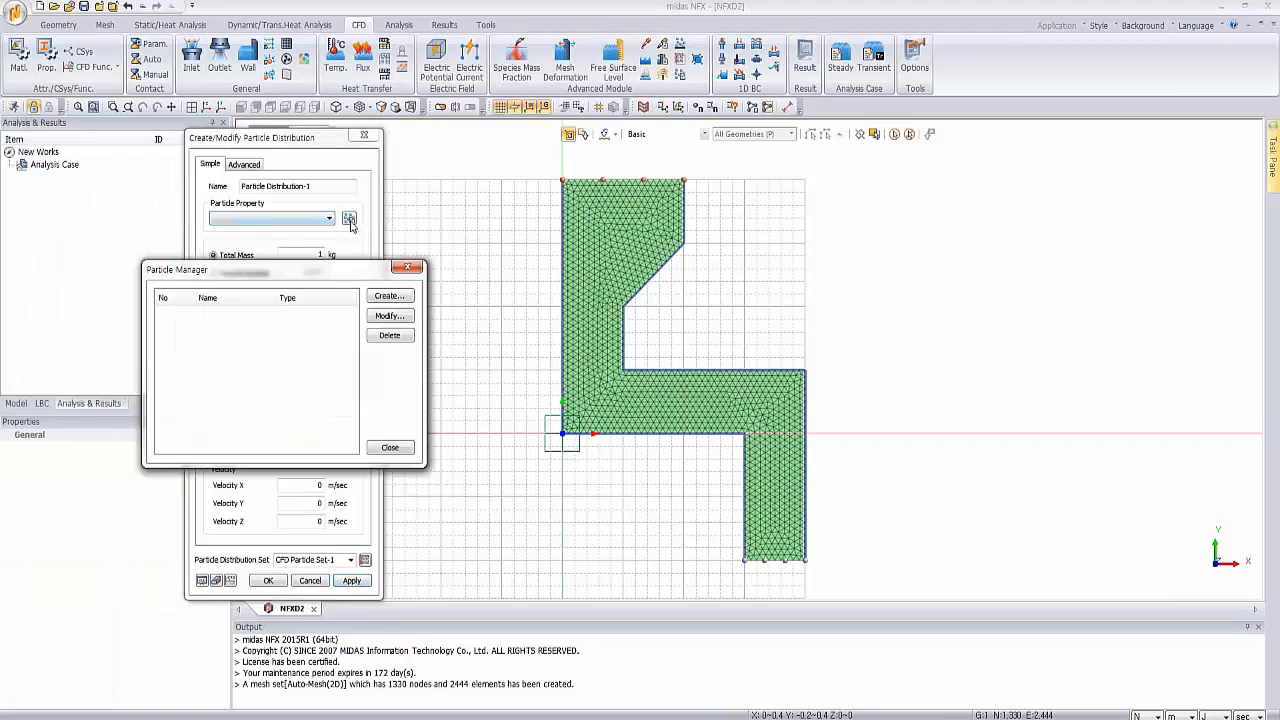
left_click(397, 296)
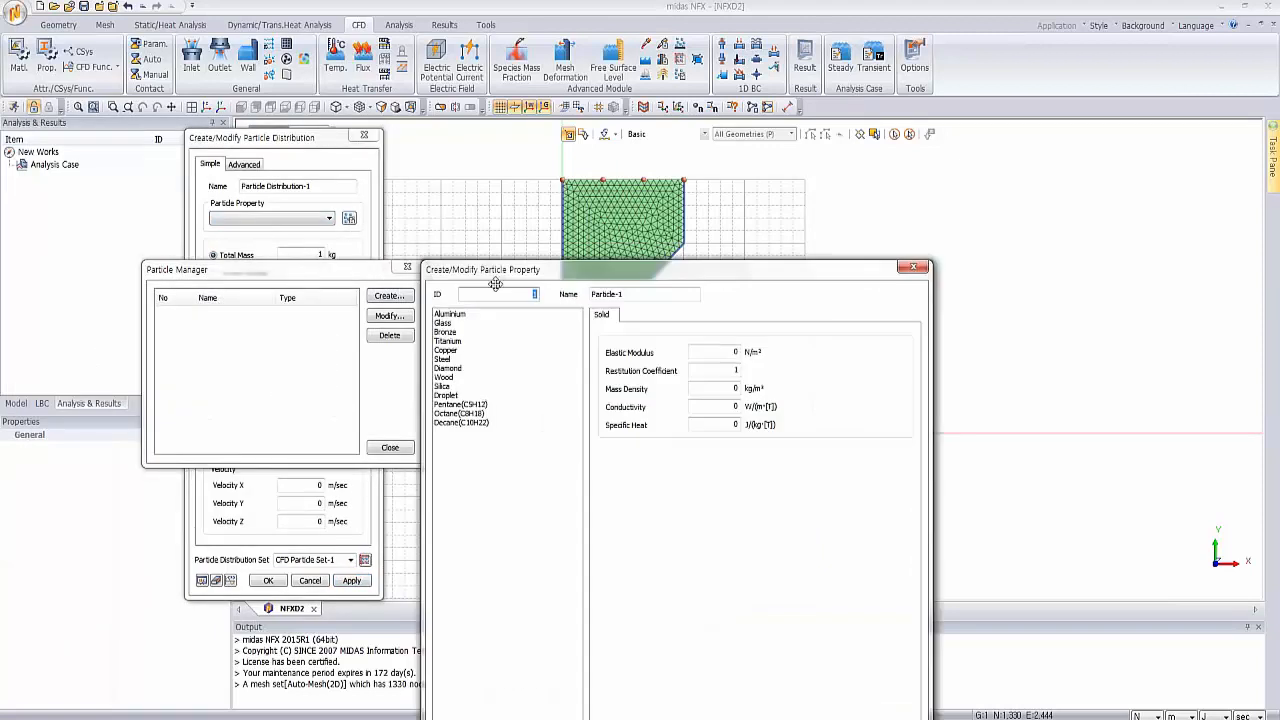
left_click_drag(492, 272, 442, 165)
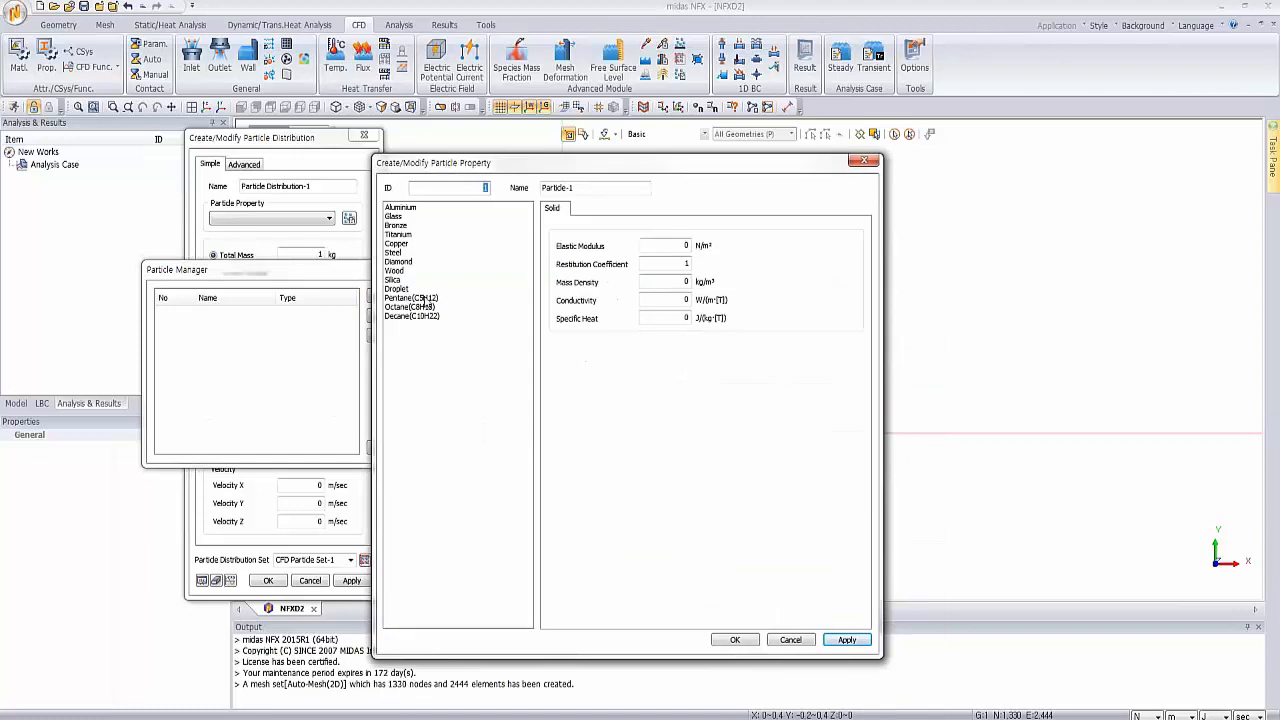
left_click(397, 218)
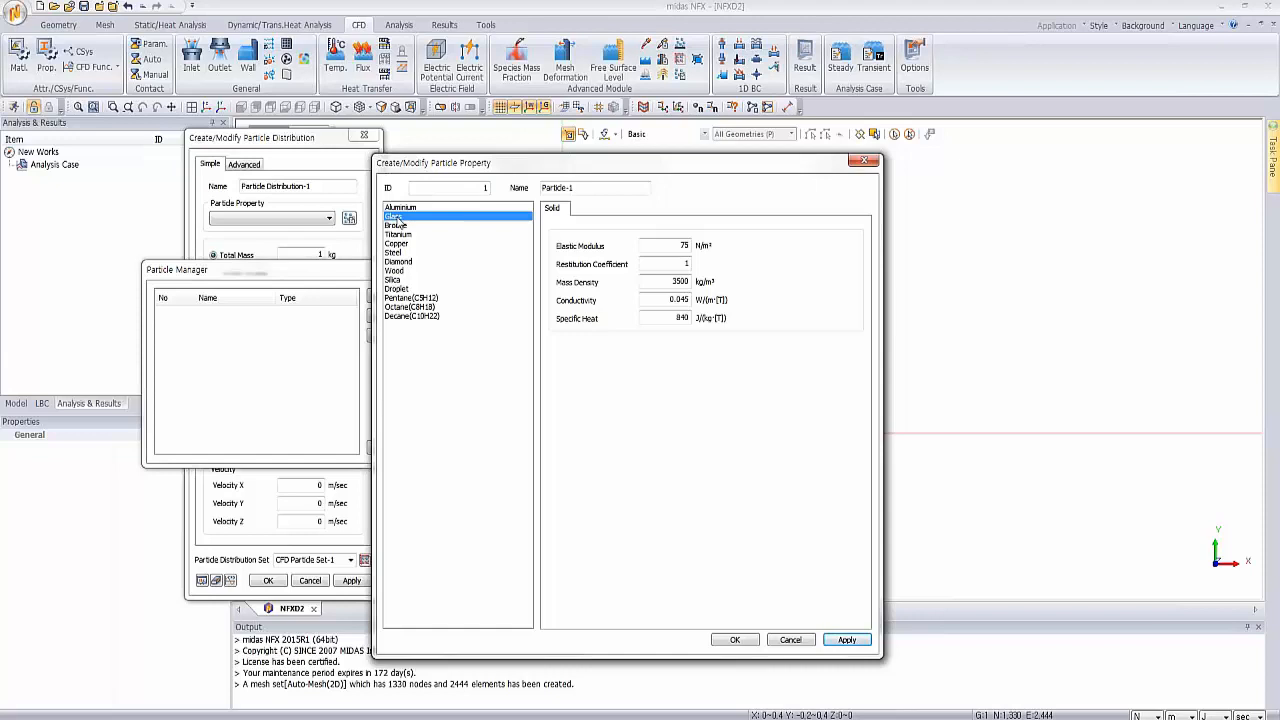
left_click(734, 640)
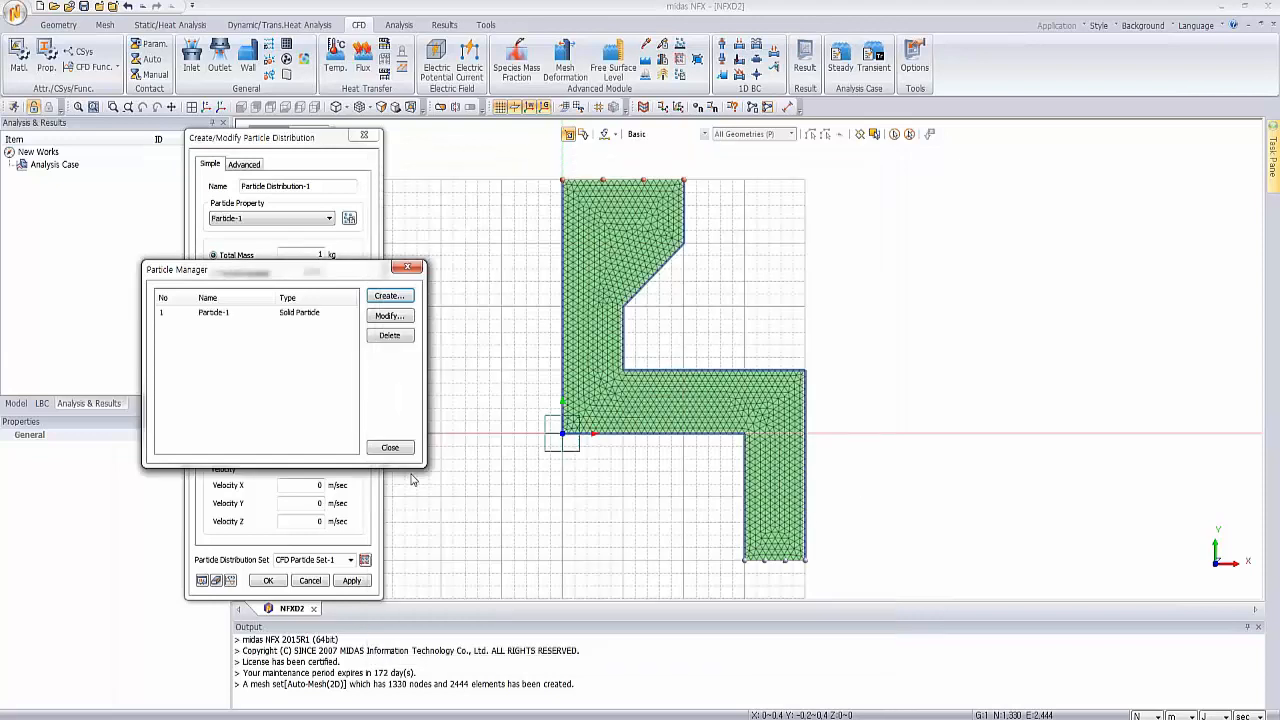
left_click(390, 448)
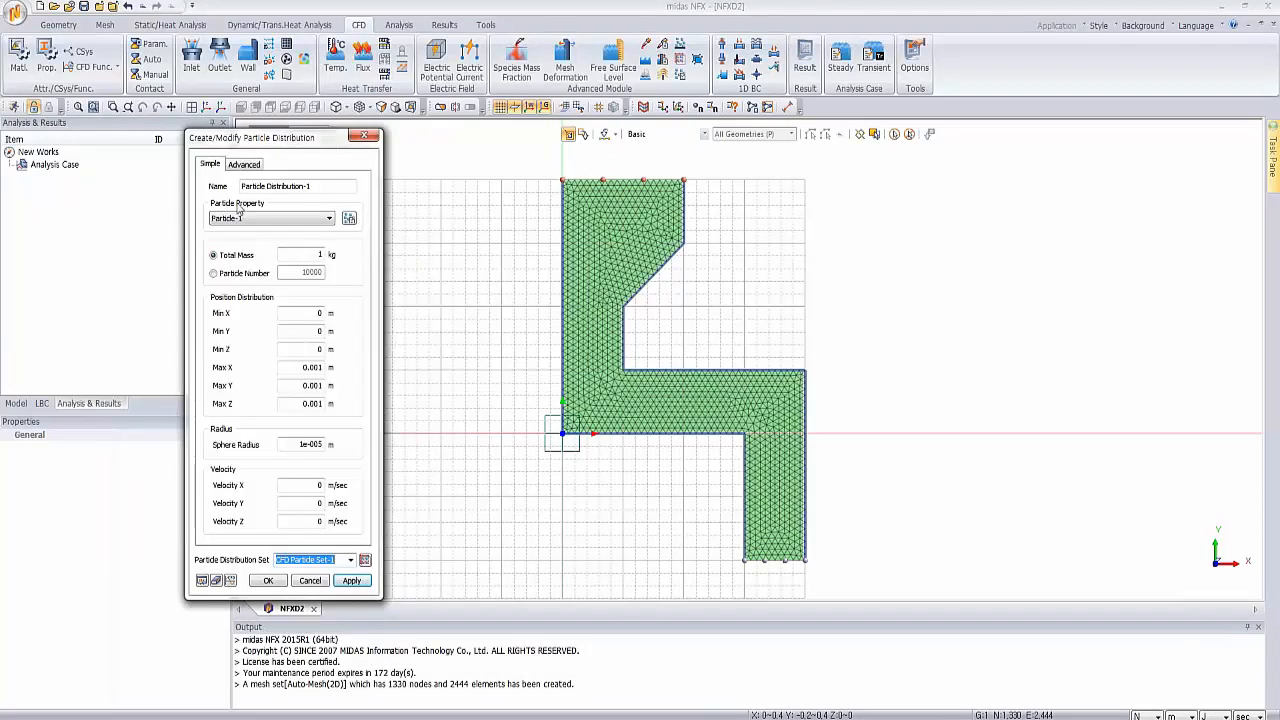
Step: Define the distribution by a particle number of 1000 and set its Min Y position to 0.39 m
left_click(231, 275)
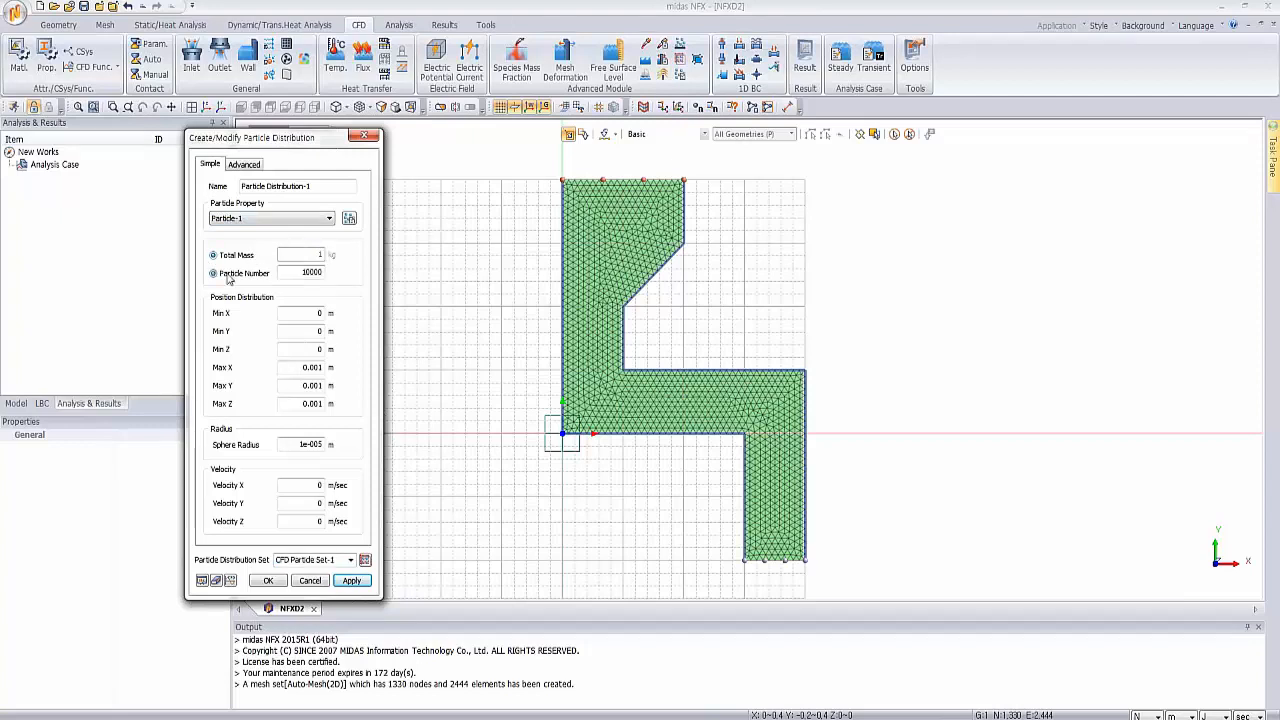
left_click(323, 272)
double_click(310, 331)
type("0.35")
type("9")
Step: Set the particle distribution's upper position limits to Max X 0.2 m, Max Y 0.4 m and Max Z 0 m
double_click(312, 367)
type("0.1")
double_click(296, 385)
type("0")
double_click(312, 403)
type("0")
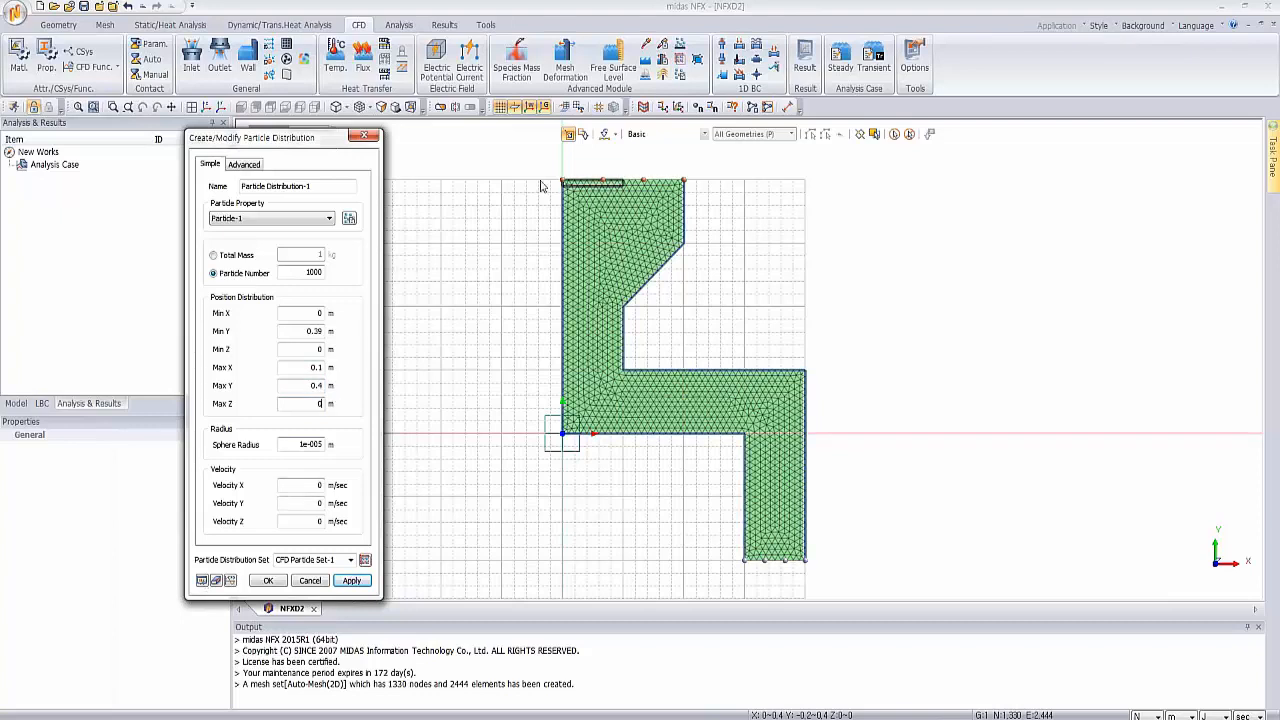
double_click(320, 367)
type("2")
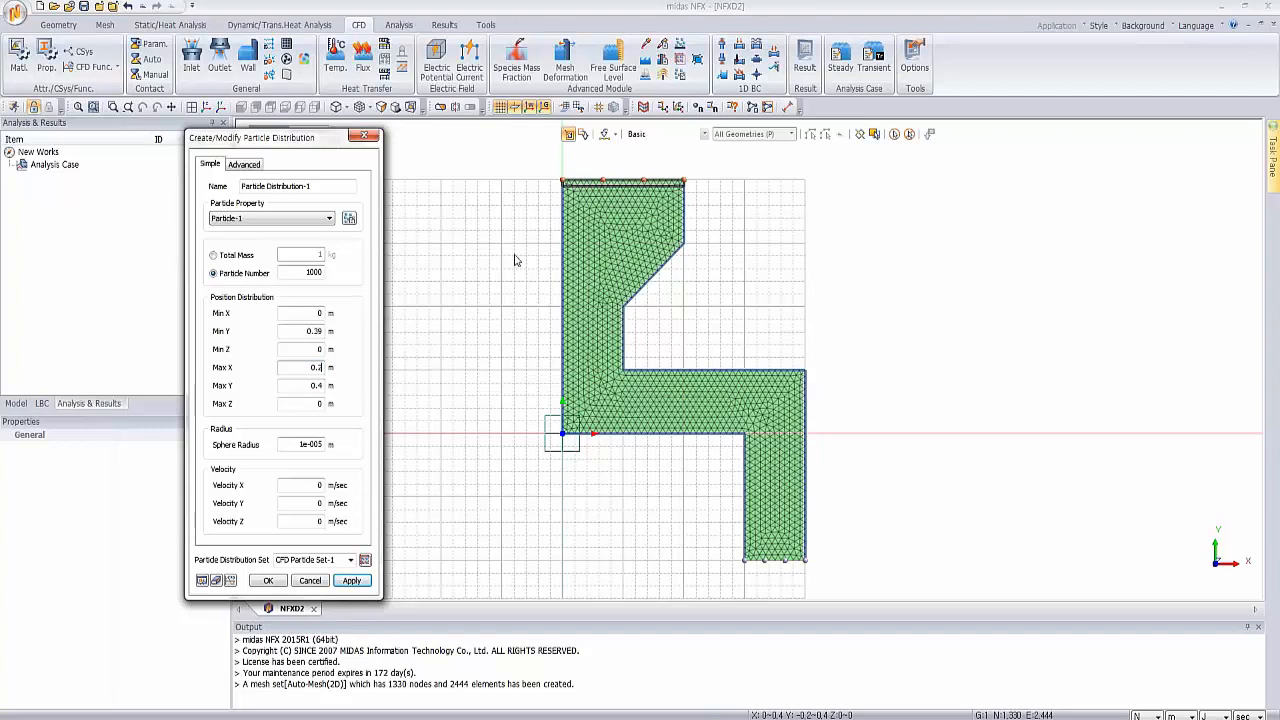
left_click(322, 330)
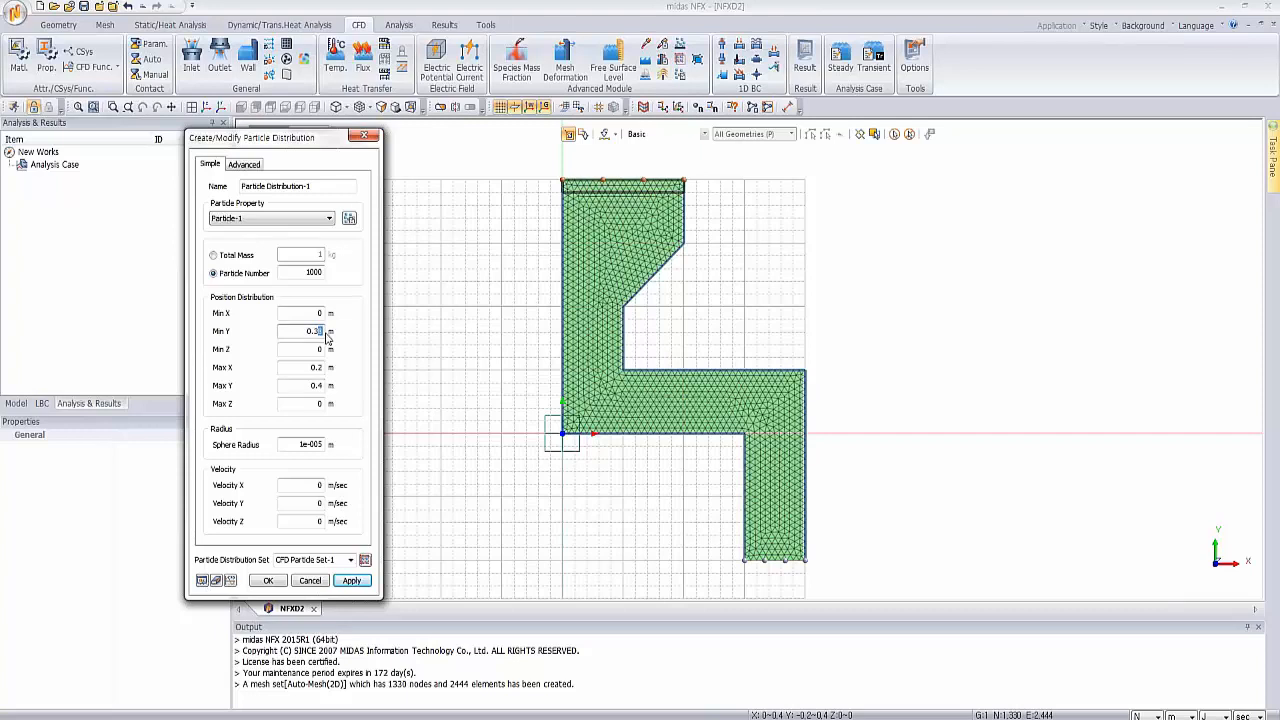
Step: Set the particle sphere radius to 1e-004 m, enter a negative Y velocity, and create the distribution
left_click(300, 444)
left_click_drag(319, 444, 329, 444)
type("4")
key("Tab")
key("Tab")
type("-0.0")
left_click(268, 580)
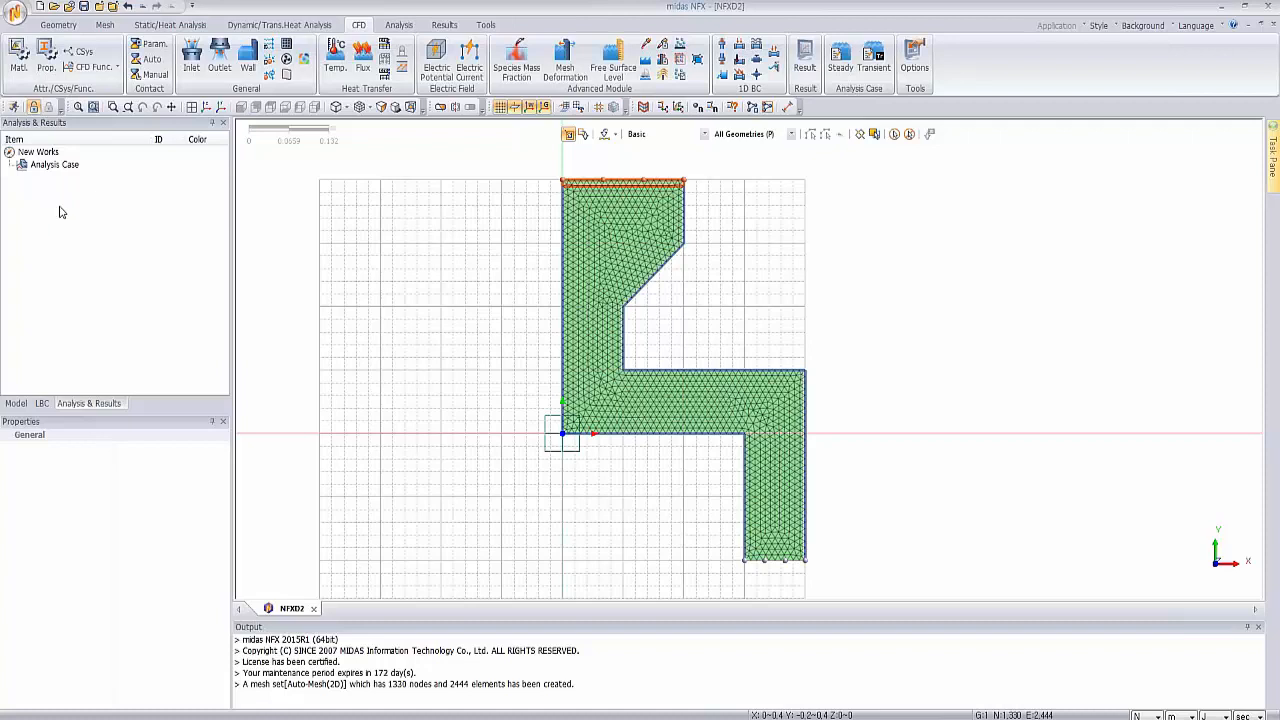
Step: Create a Steady State CFD analysis case and set its turbulence model to Laminar
right_click(53, 167)
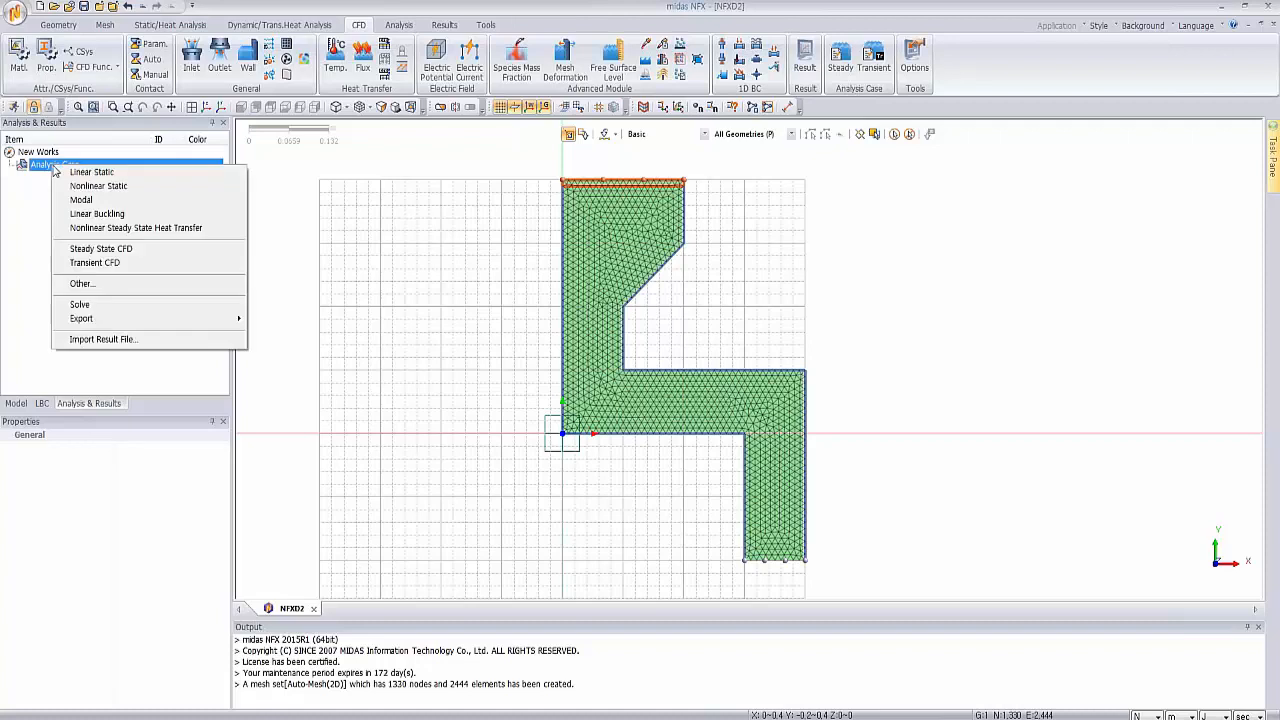
left_click(100, 249)
right_click(82, 182)
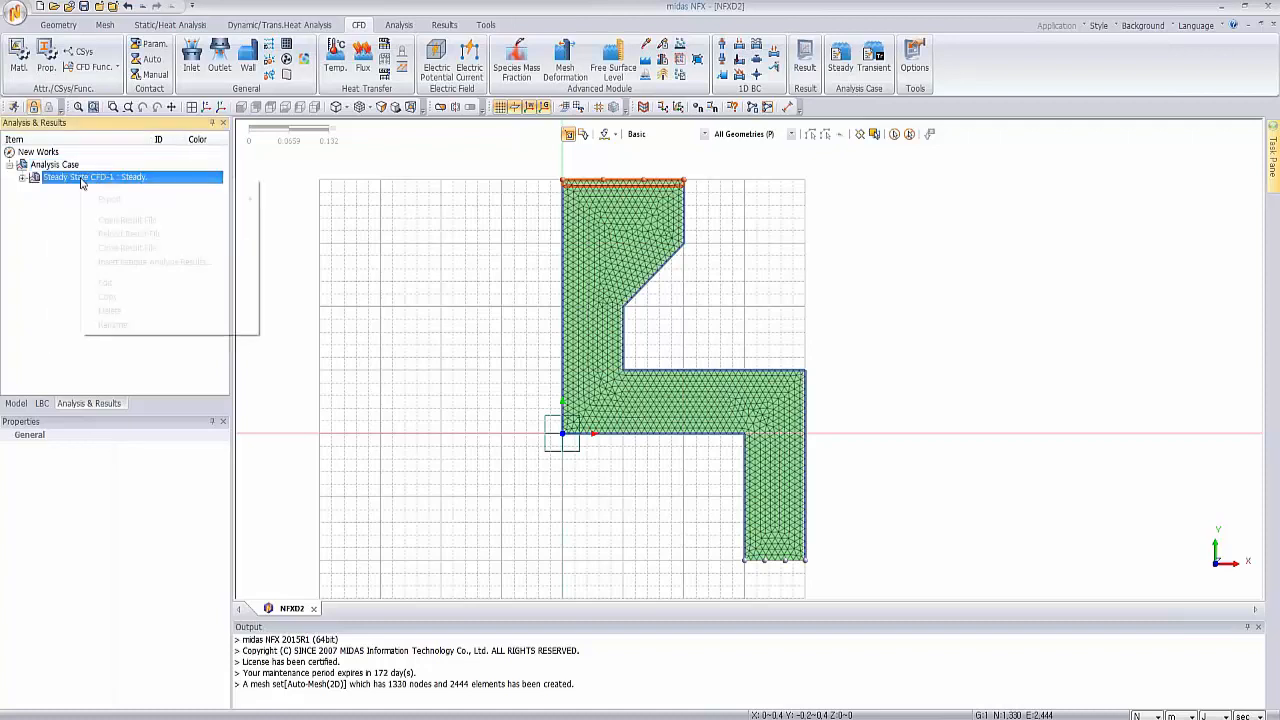
left_click(110, 282)
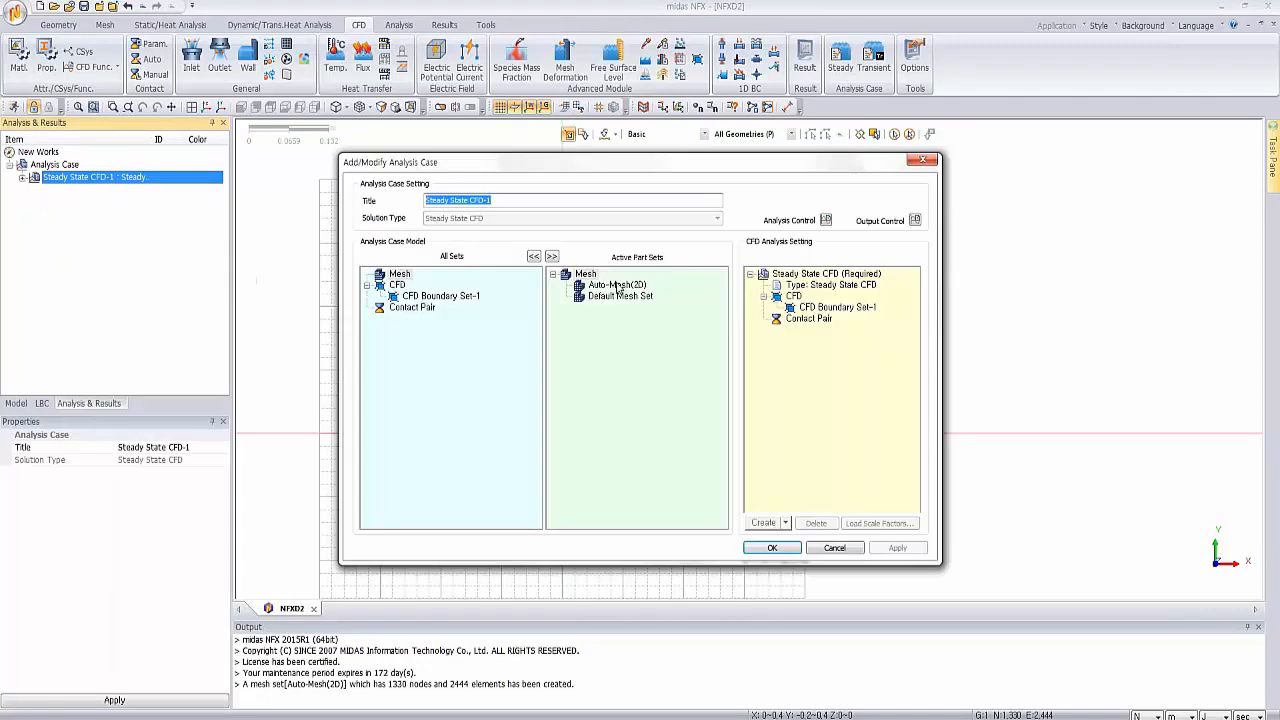
left_click(826, 221)
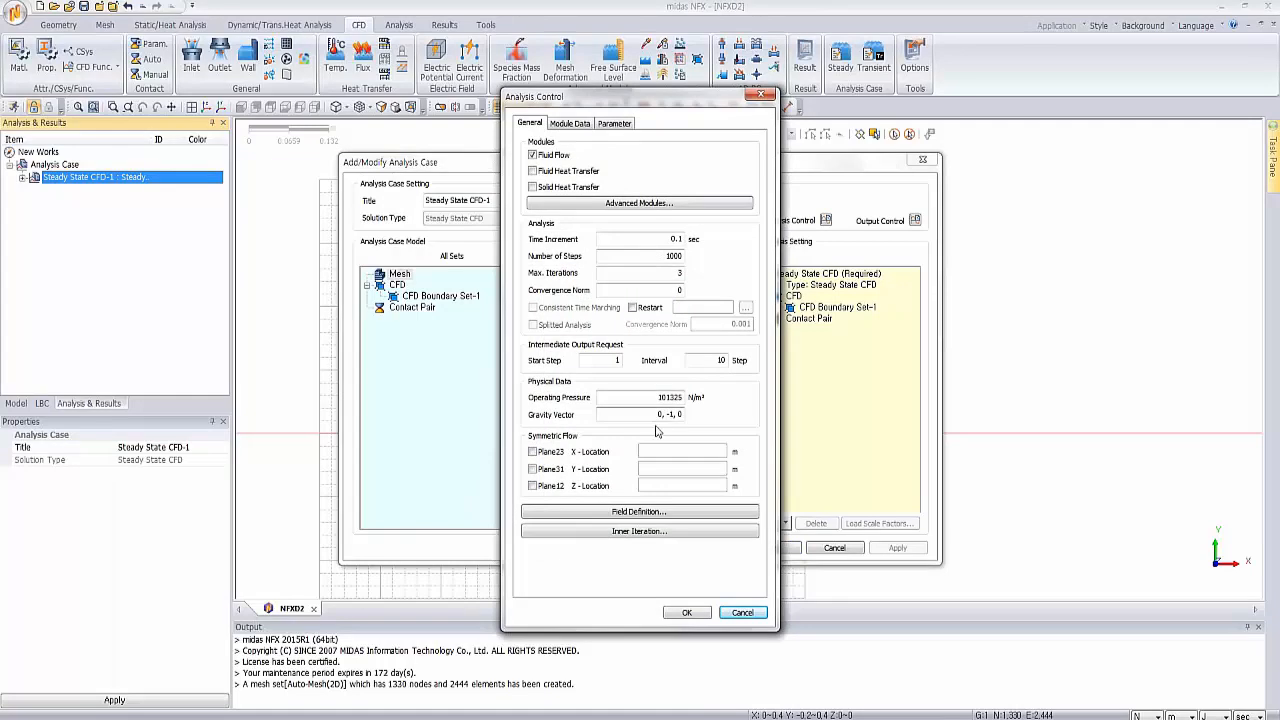
left_click(570, 123)
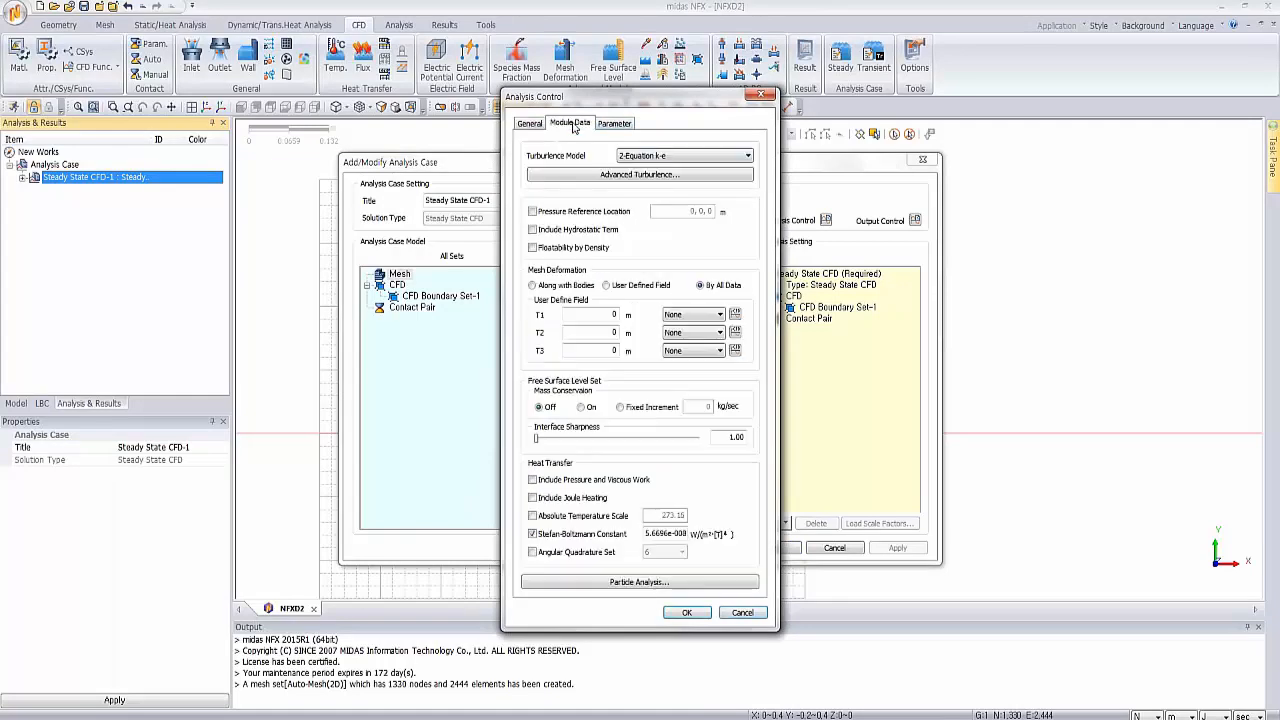
left_click(686, 155)
left_click(660, 165)
left_click(687, 612)
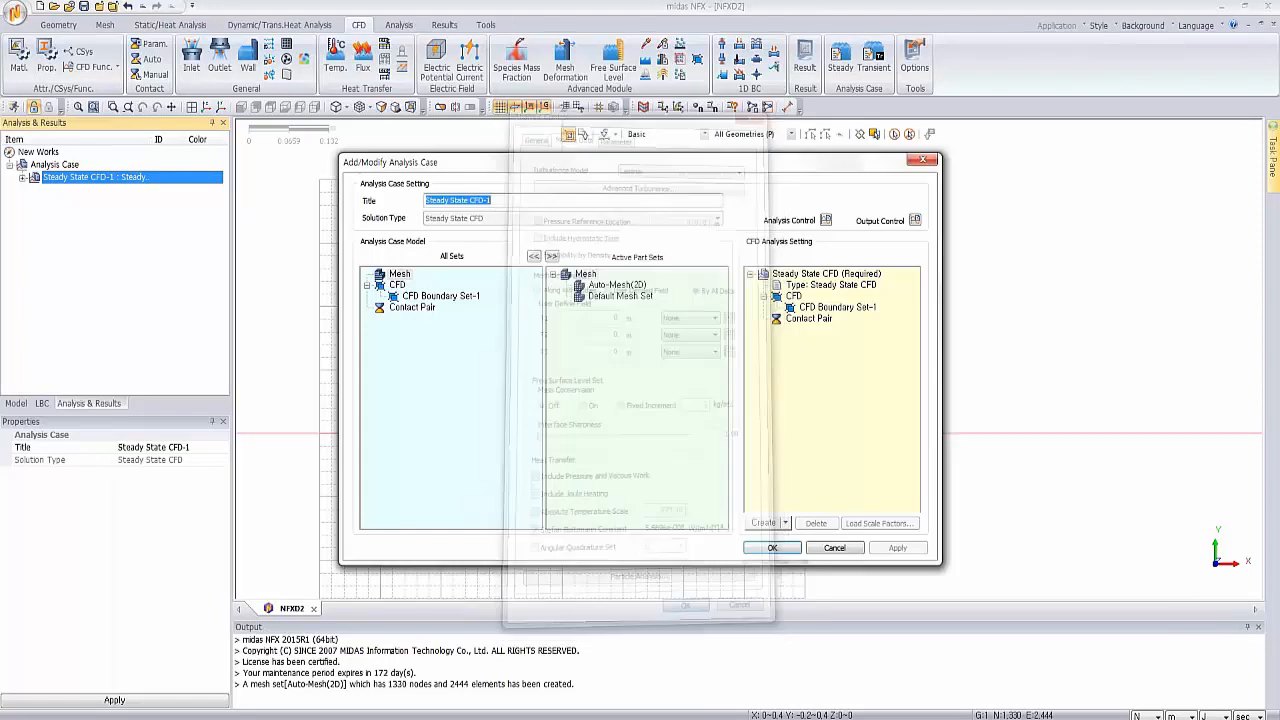
left_click(772, 548)
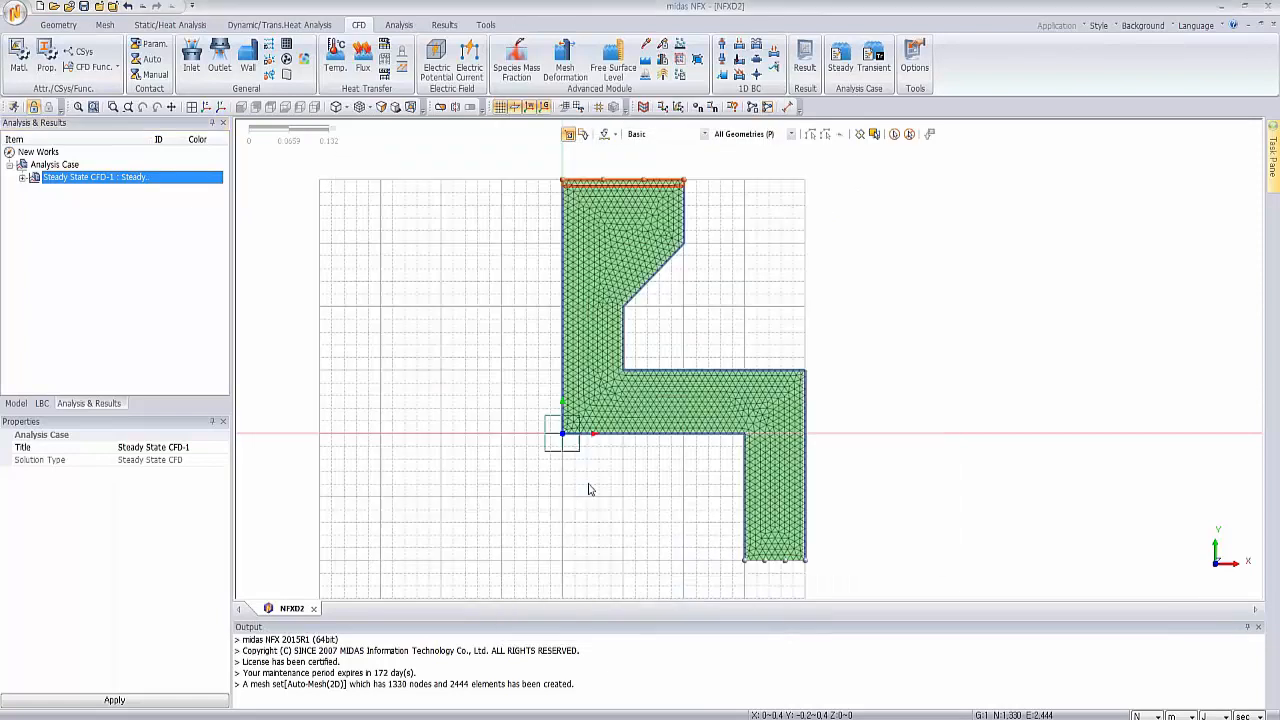
Step: Solve the steady-state analysis case, saving the model as NFXD2.nfx
right_click(70, 177)
left_click(95, 183)
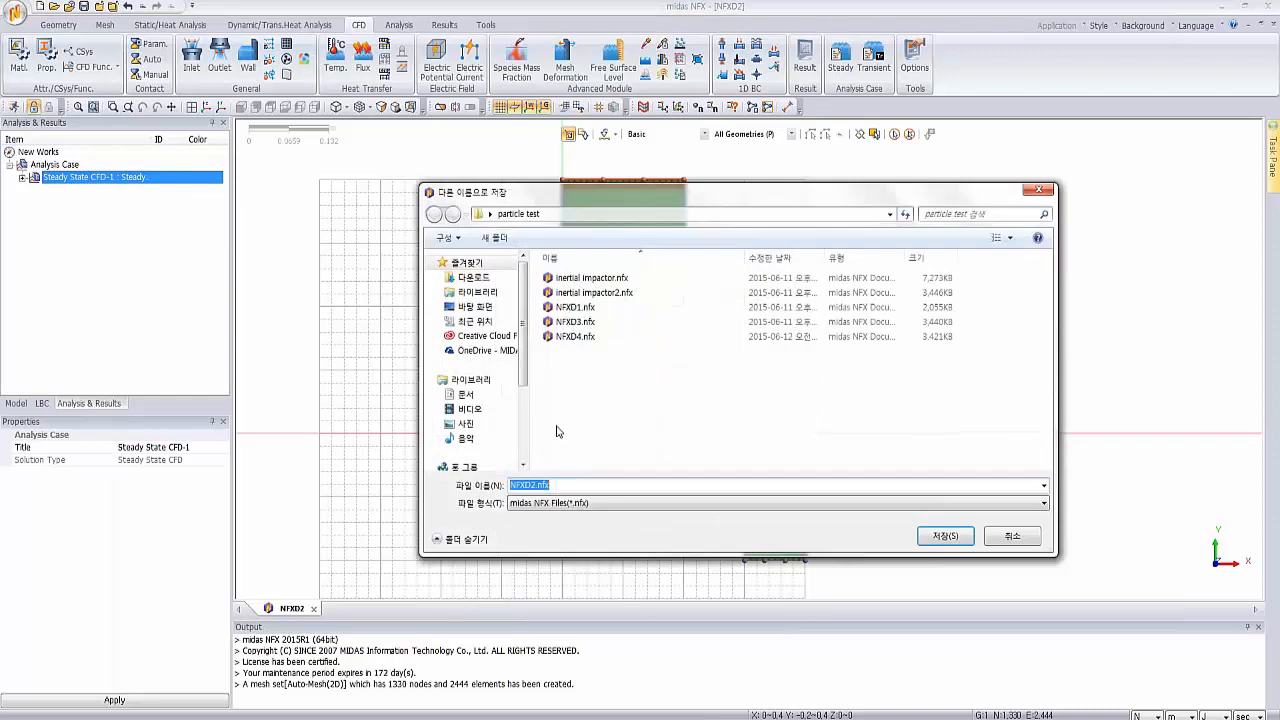
left_click(938, 534)
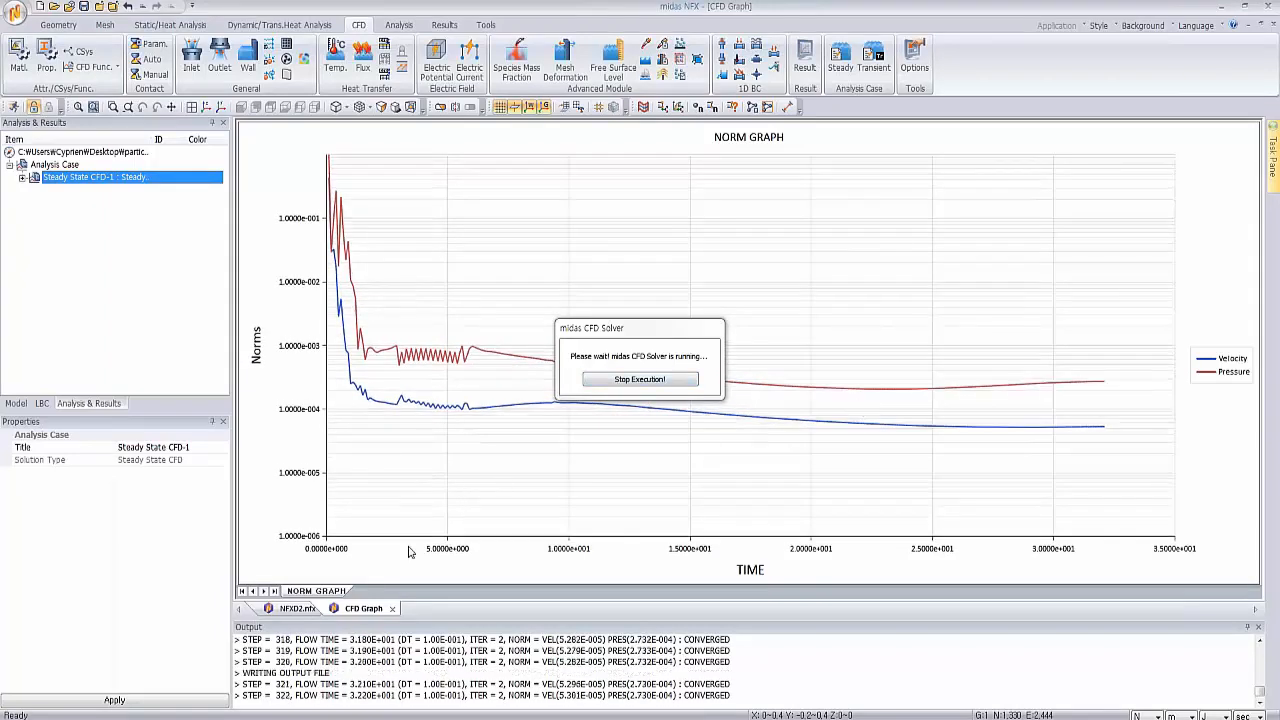
Step: Reload the intermediate result file while the solver runs and examine how total velocity develops from the first increment onward
left_click(291, 609)
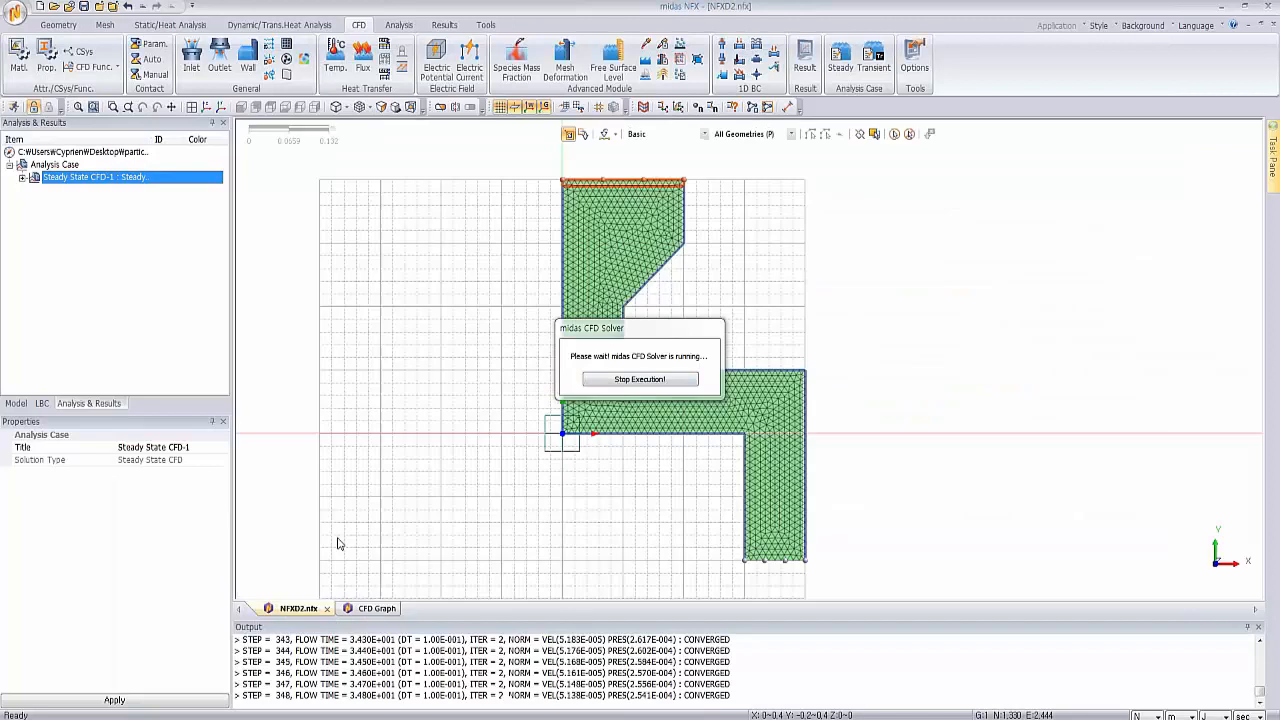
right_click(112, 180)
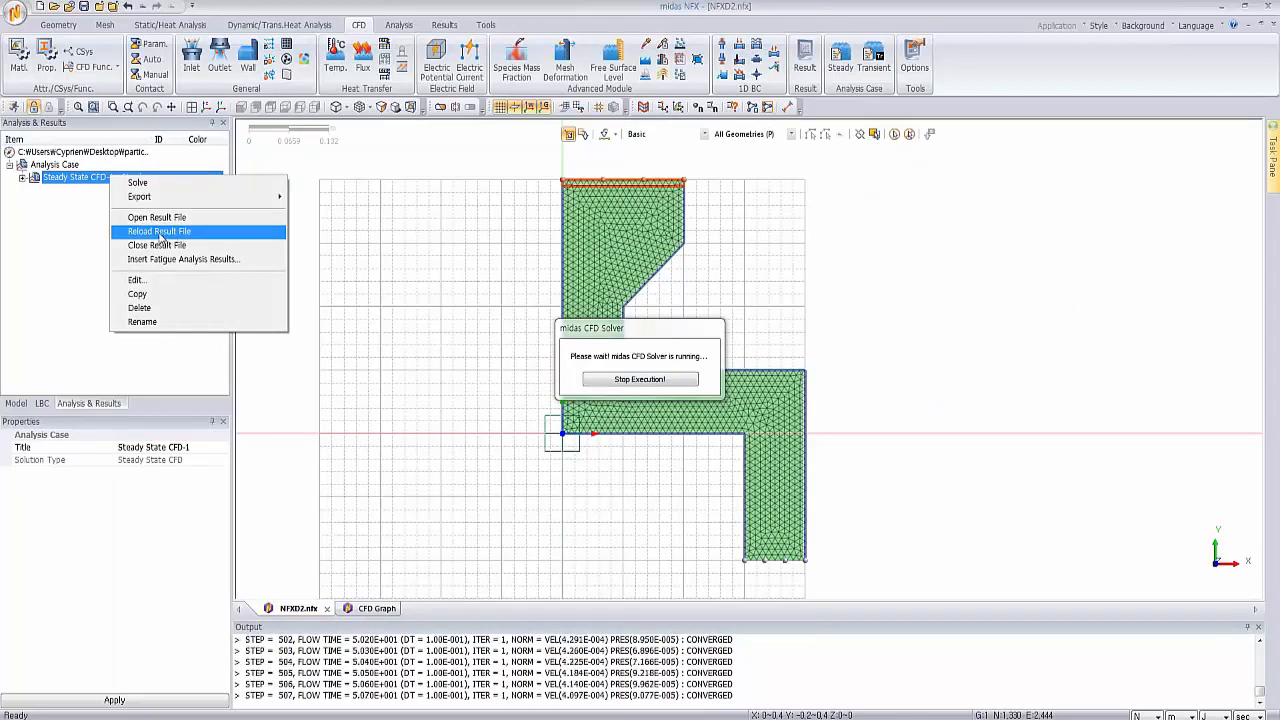
left_click(160, 234)
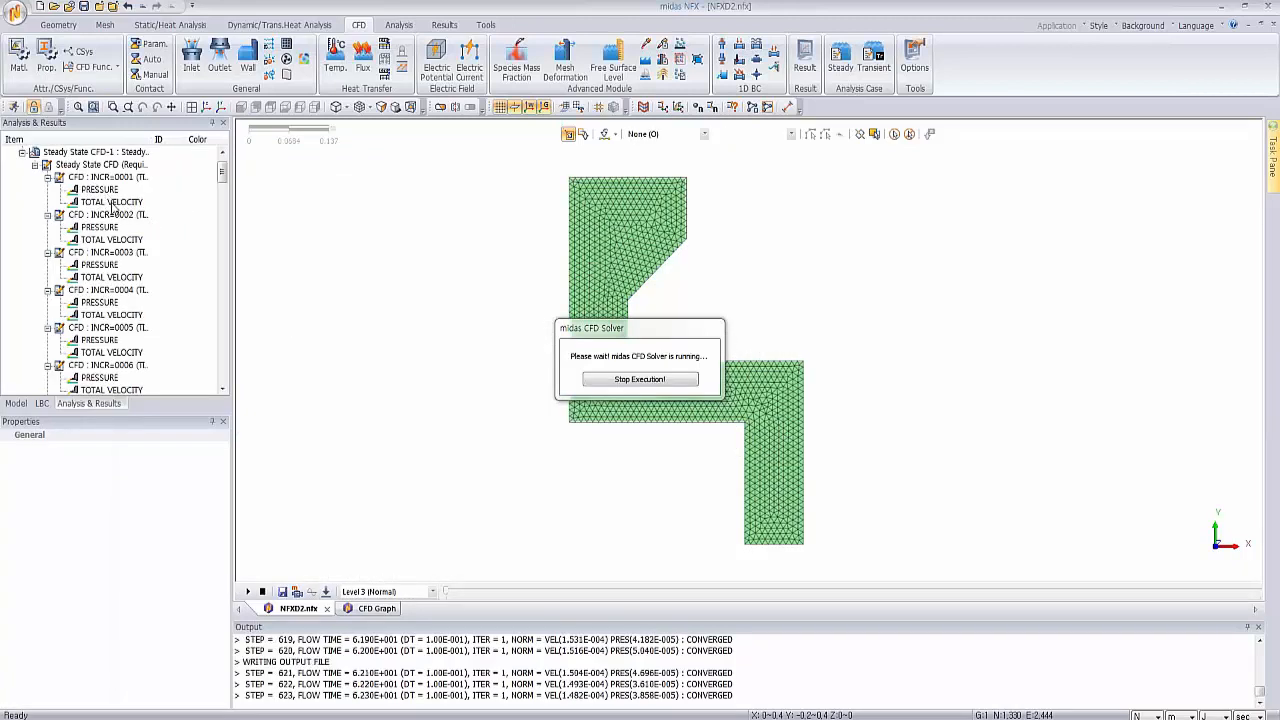
left_click(112, 202)
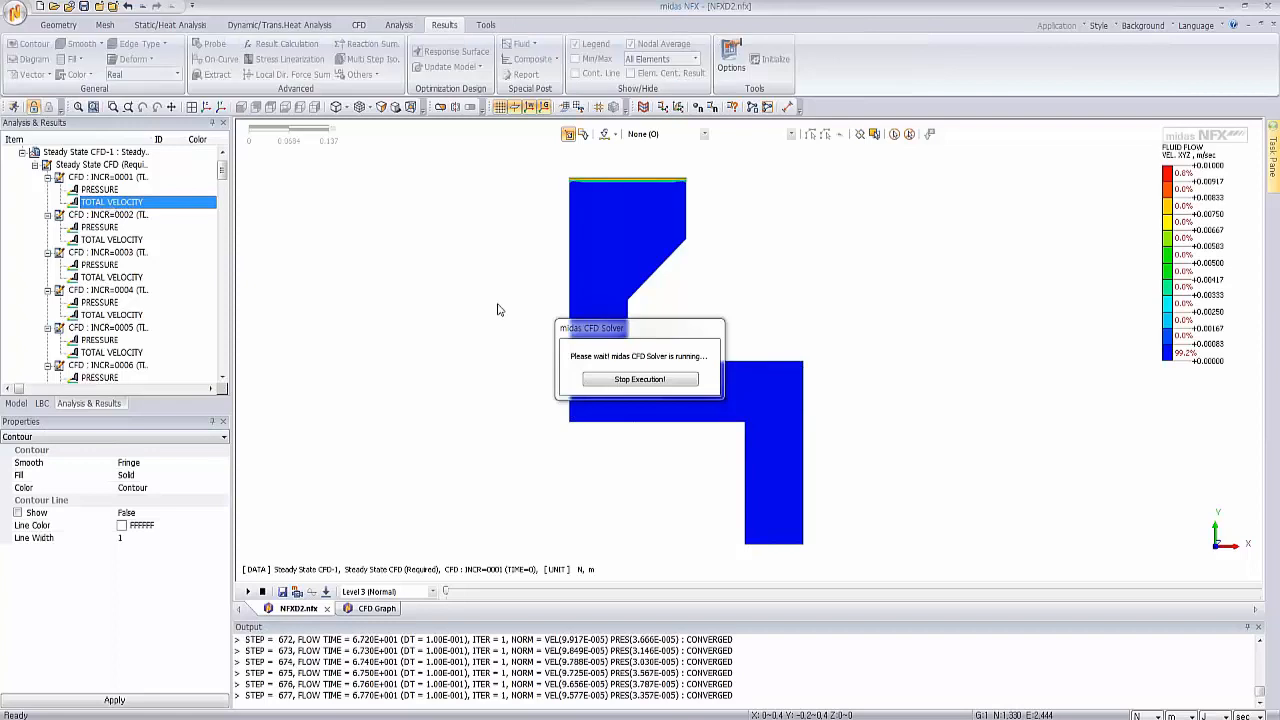
left_click_drag(446, 591, 1259, 586)
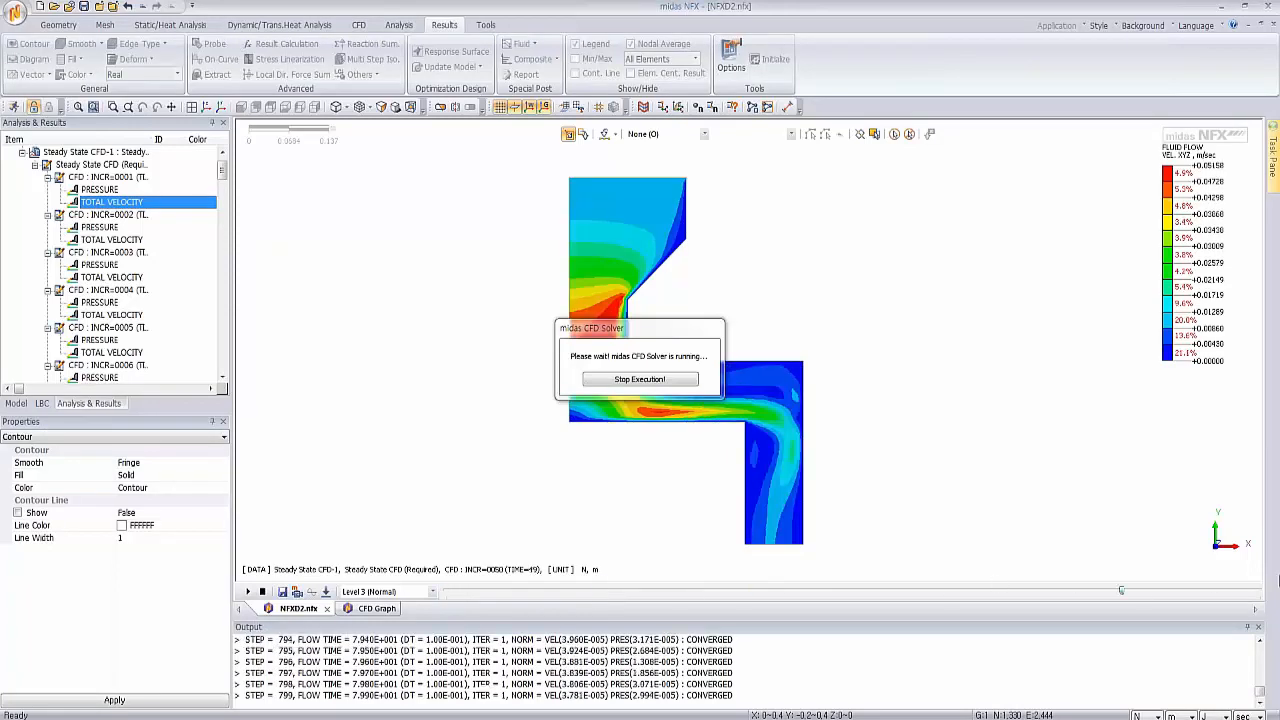
left_click_drag(628, 333, 406, 240)
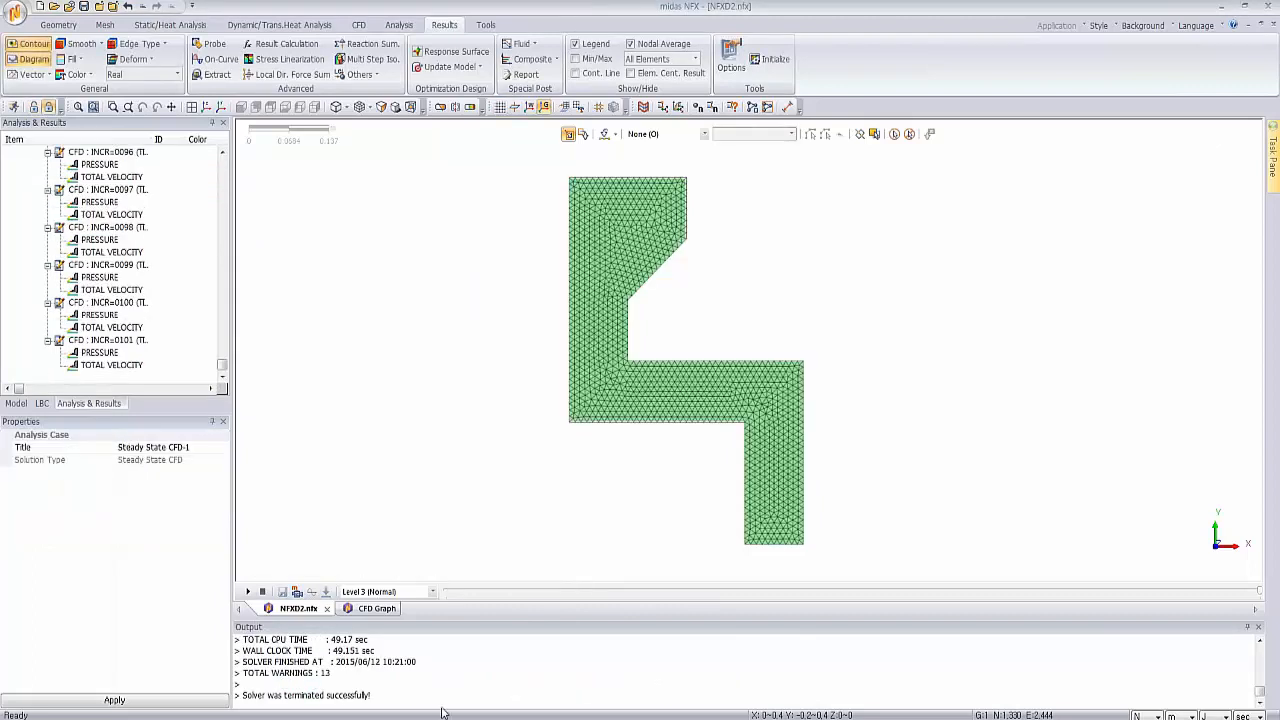
Step: Examine the total velocity and pressure contours of the final increment, INCR=0101
left_click(121, 367)
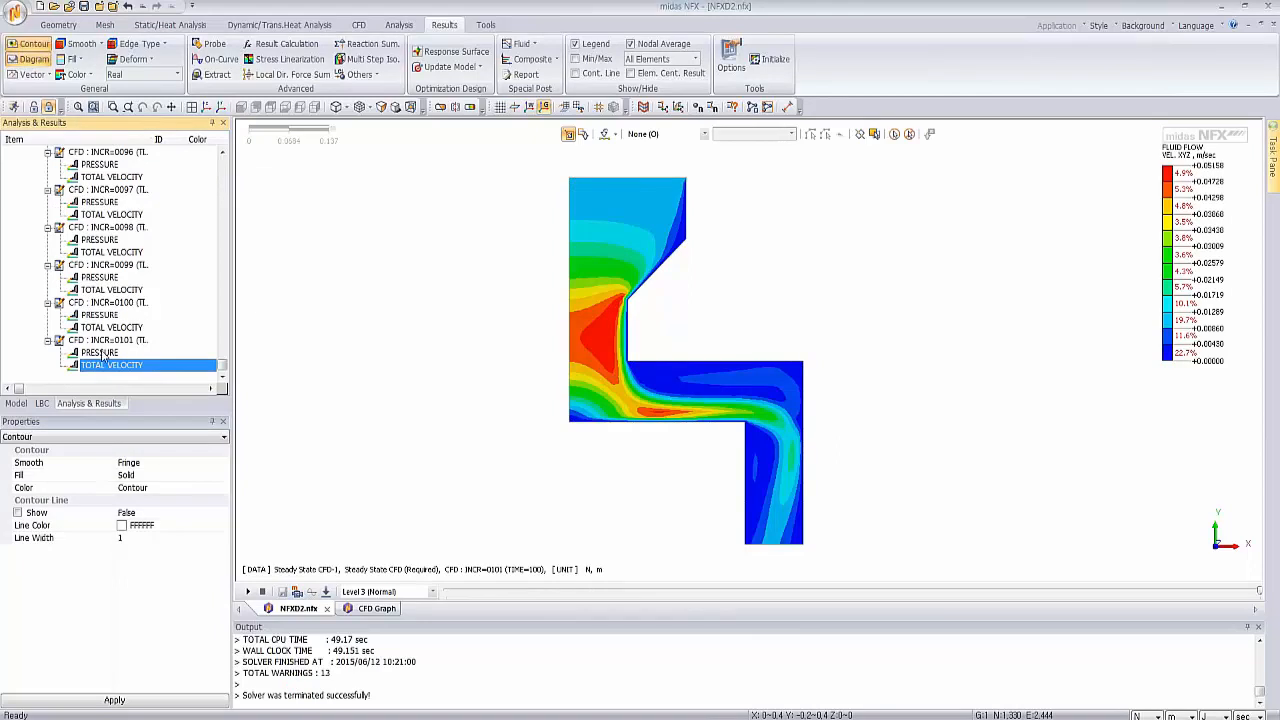
left_click(100, 353)
left_click(106, 365)
Step: Collapse the solved case's result list and duplicate the Steady State CFD-1 analysis case
left_click_drag(223, 366, 227, 162)
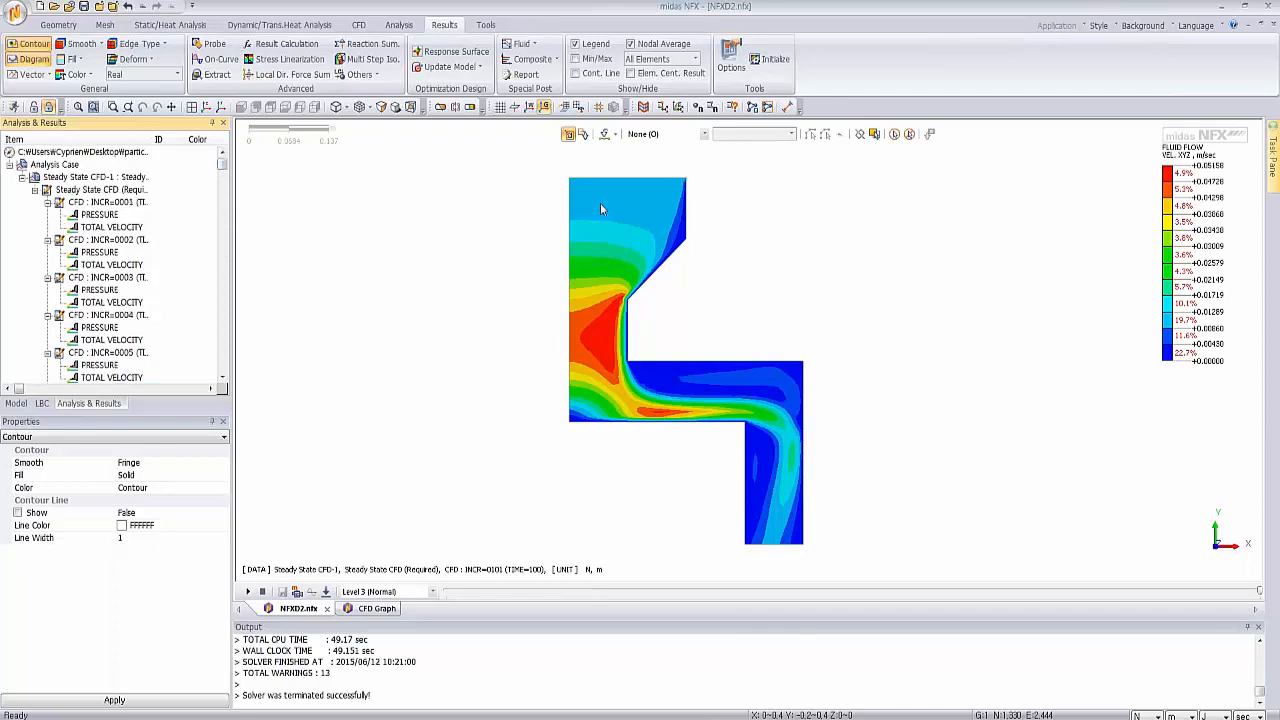
left_click(35, 191)
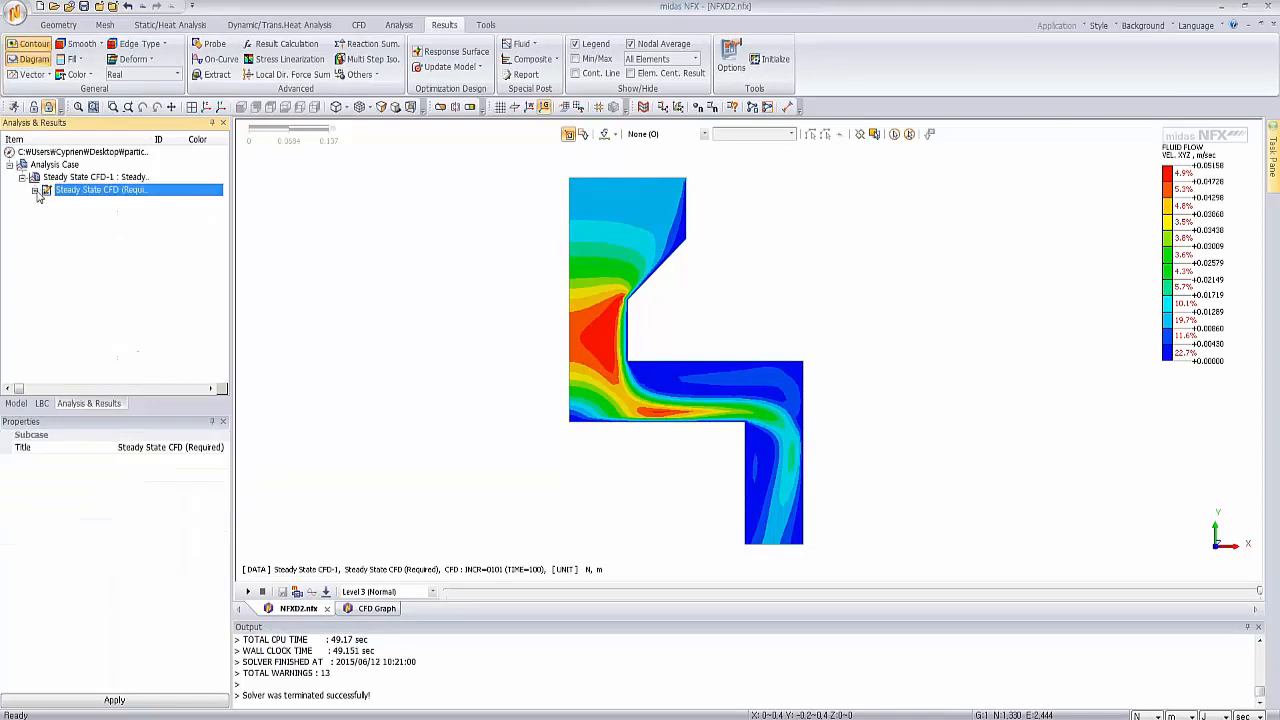
right_click(88, 177)
left_click(149, 318)
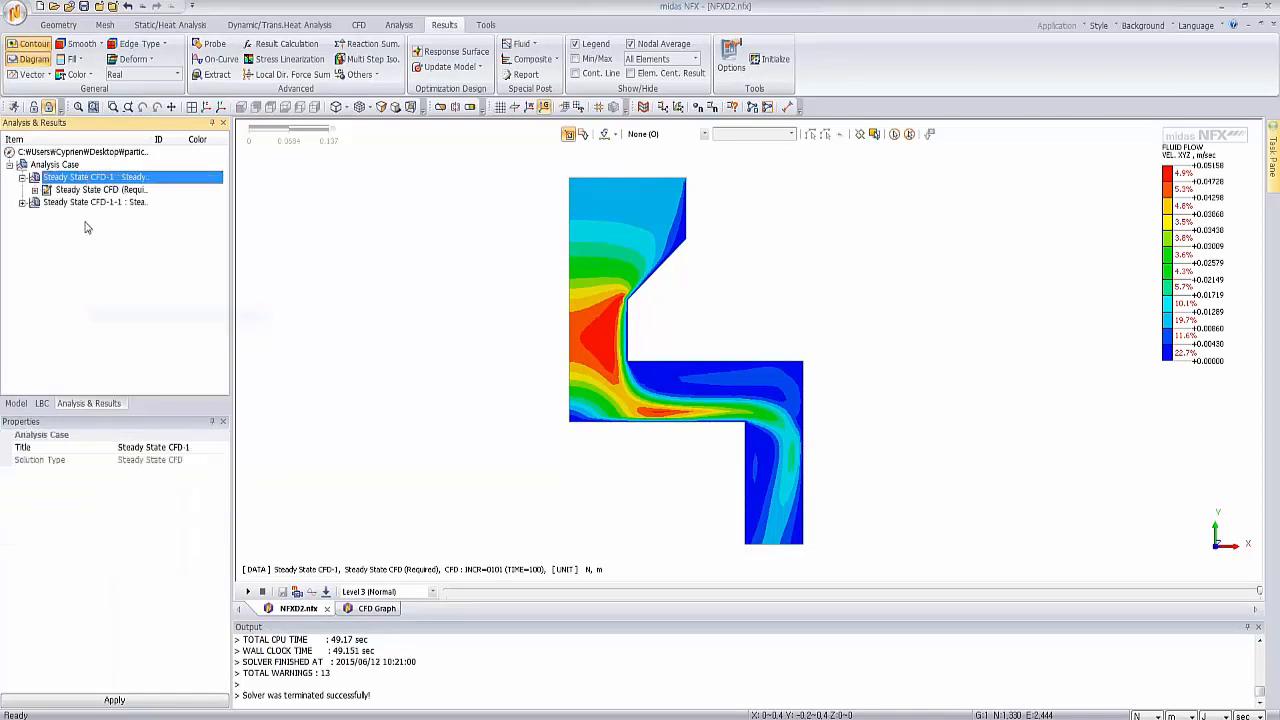
Step: Enable Restart in the duplicated case's analysis control, using the restart file NFXD2_Steady State CFD-1.rst
right_click(101, 207)
left_click(121, 308)
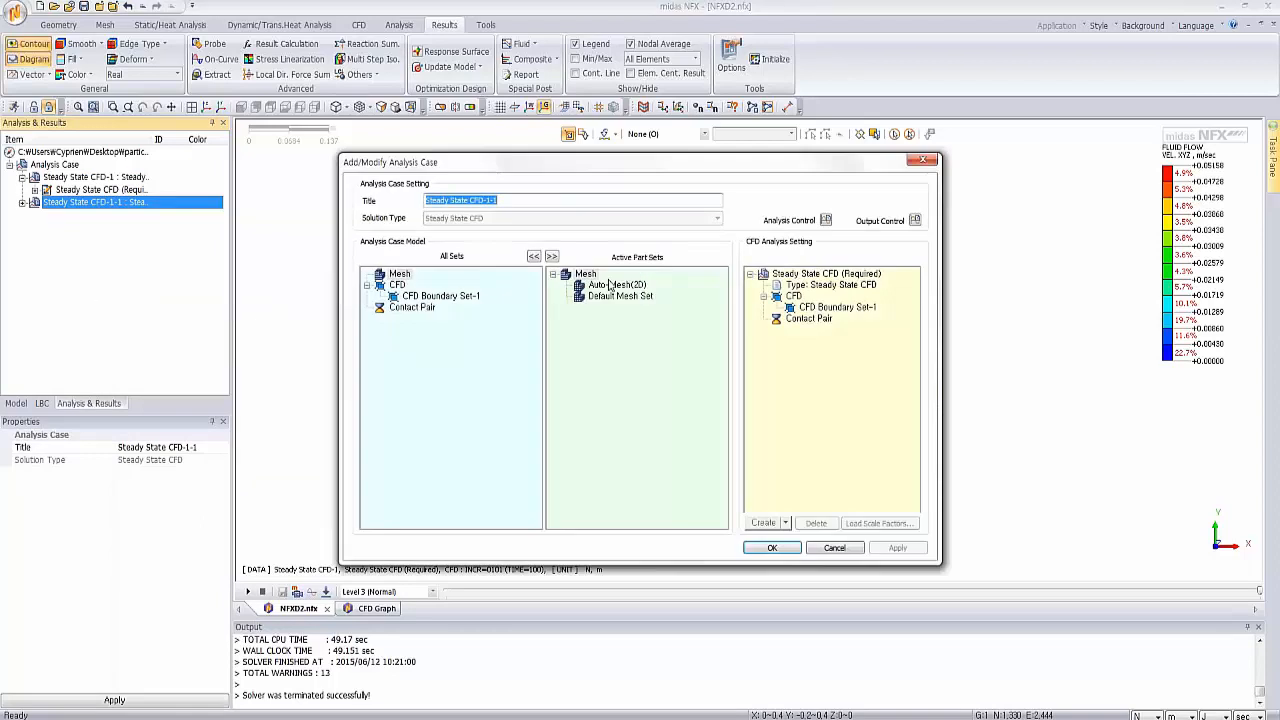
left_click(825, 220)
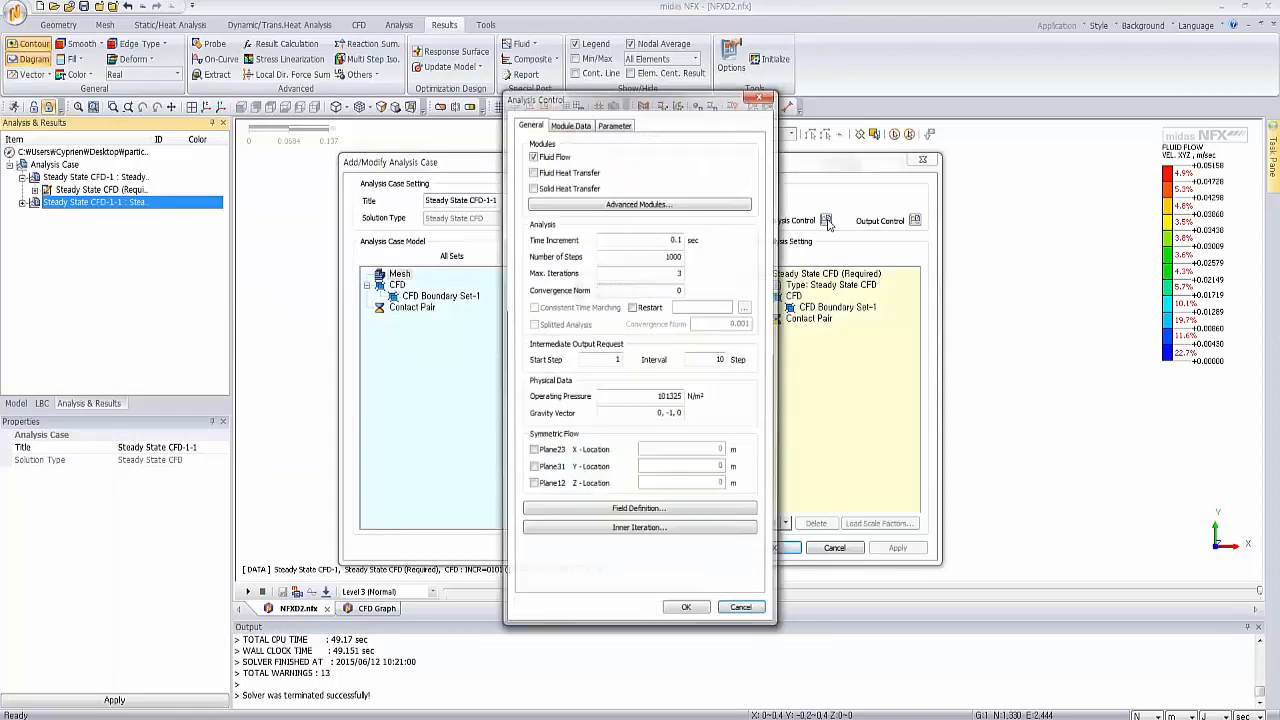
left_click(632, 309)
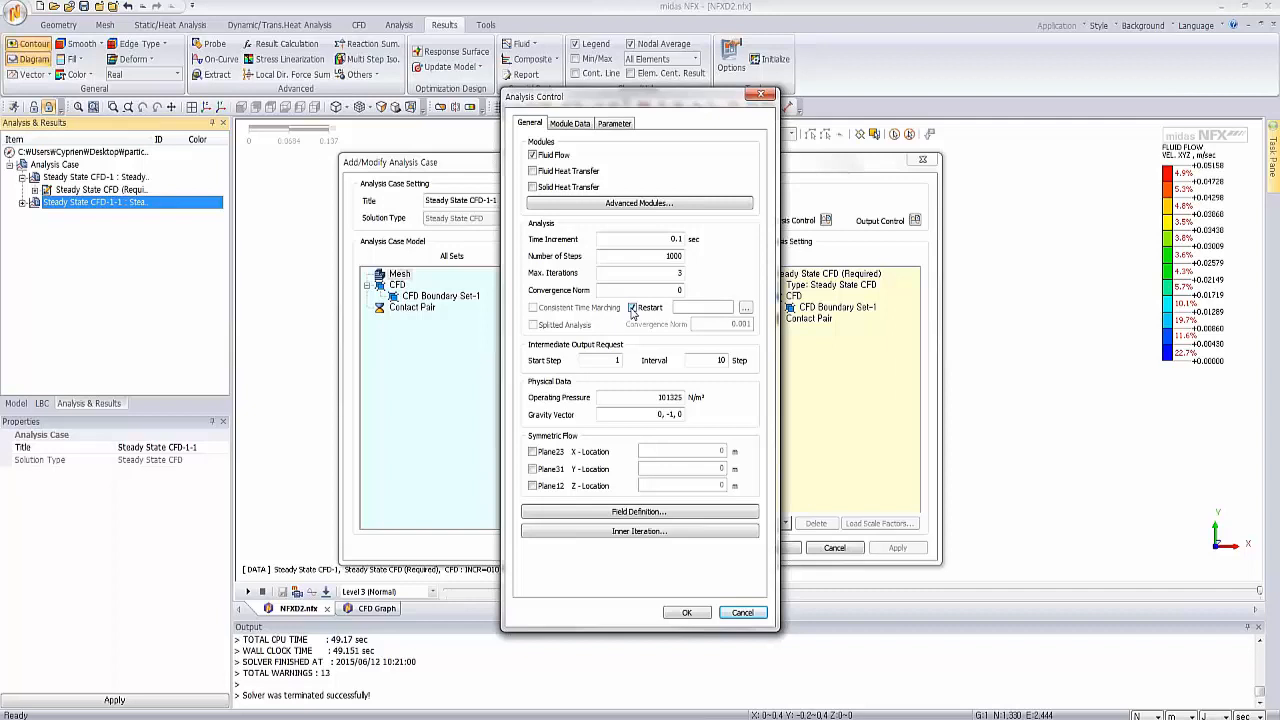
left_click(746, 309)
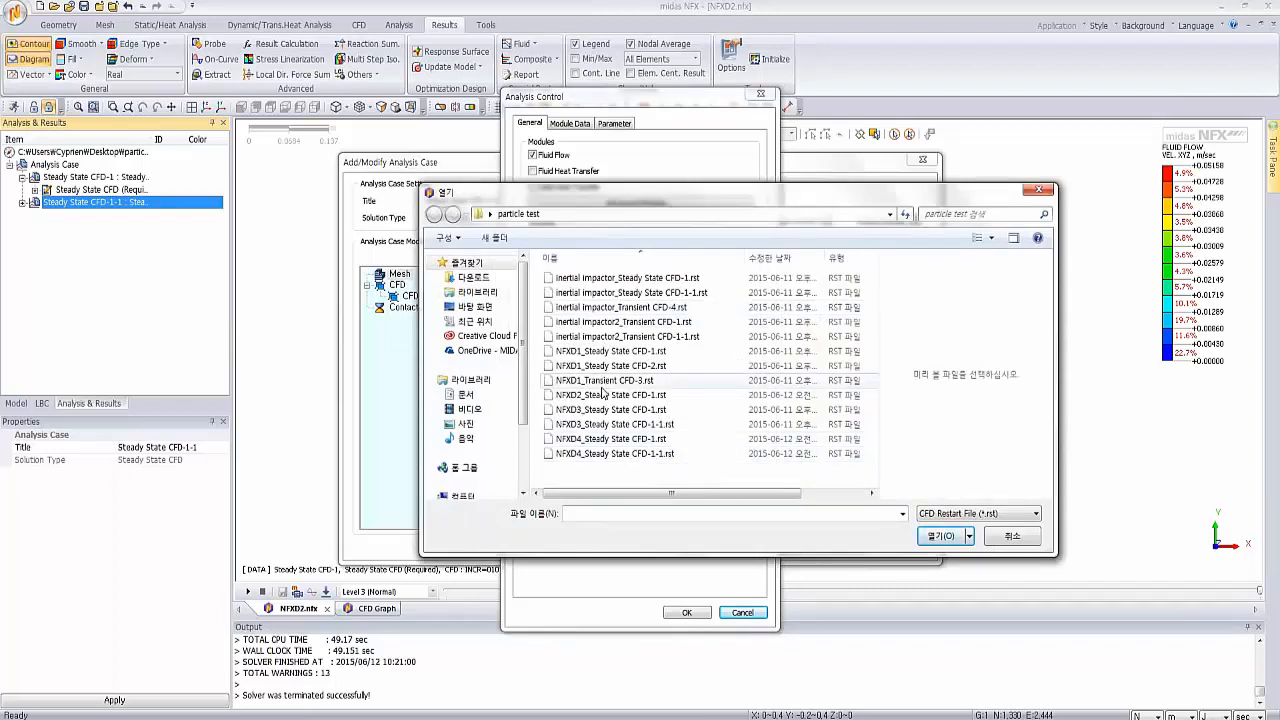
left_click(610, 395)
left_click(940, 536)
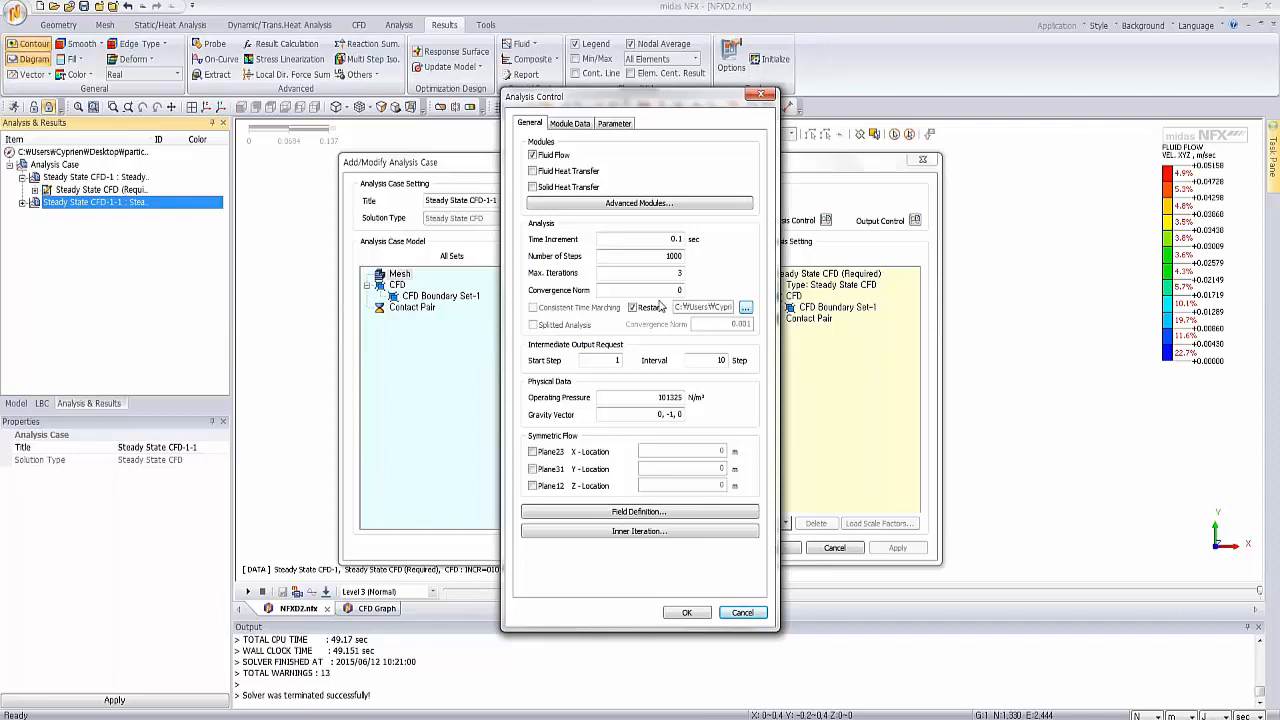
Step: Set the number of flow analysis steps to 0 and enable the Particle module with 1-way interaction
left_click_drag(640, 256, 707, 263)
type("0")
left_click(591, 204)
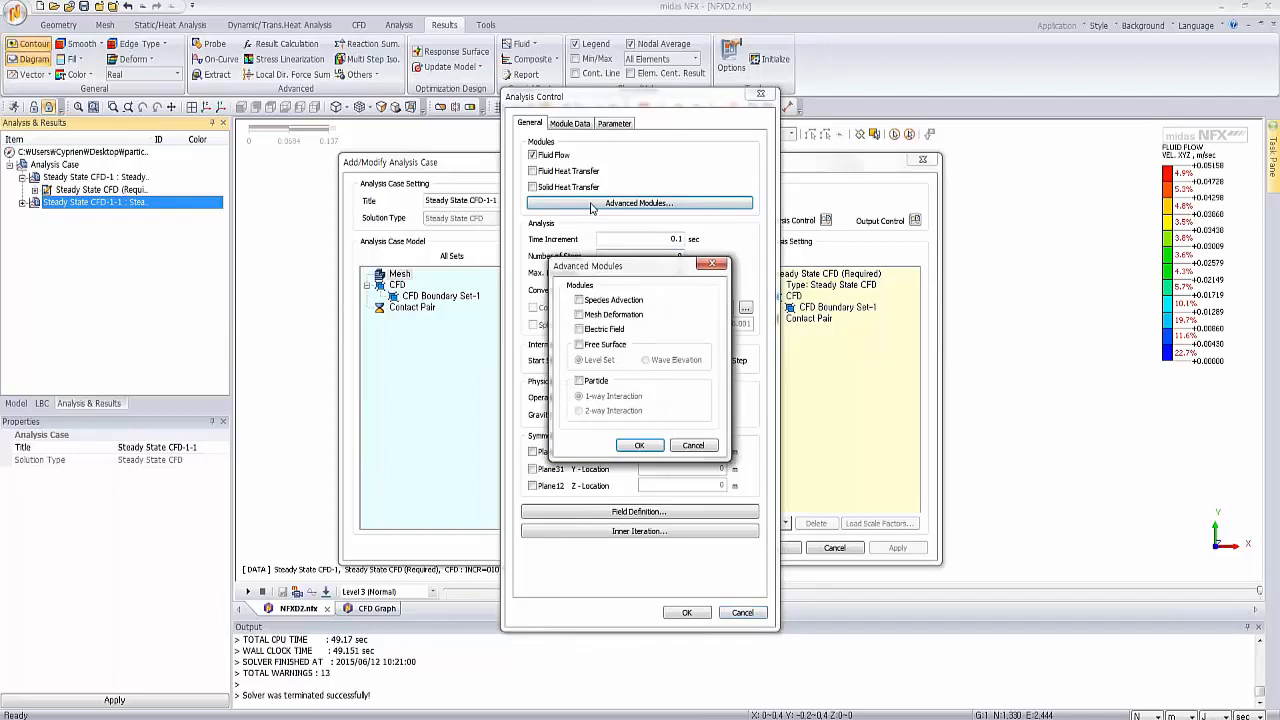
left_click(579, 381)
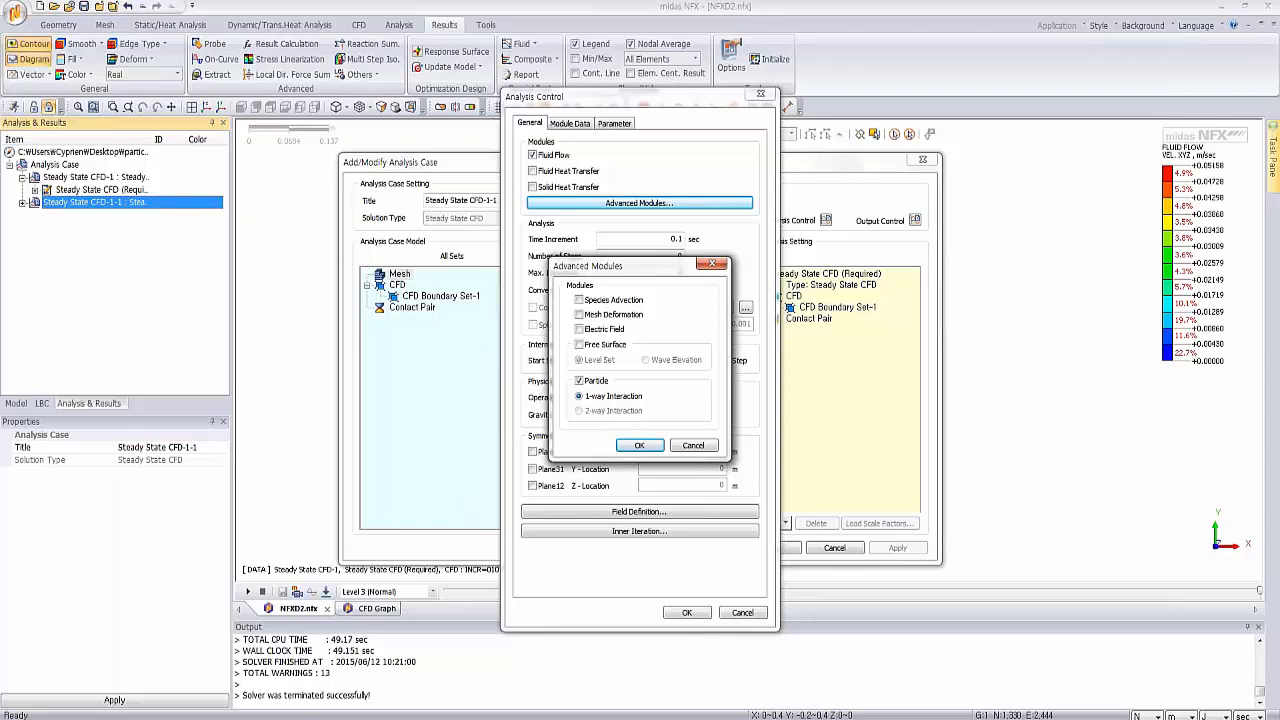
left_click(640, 445)
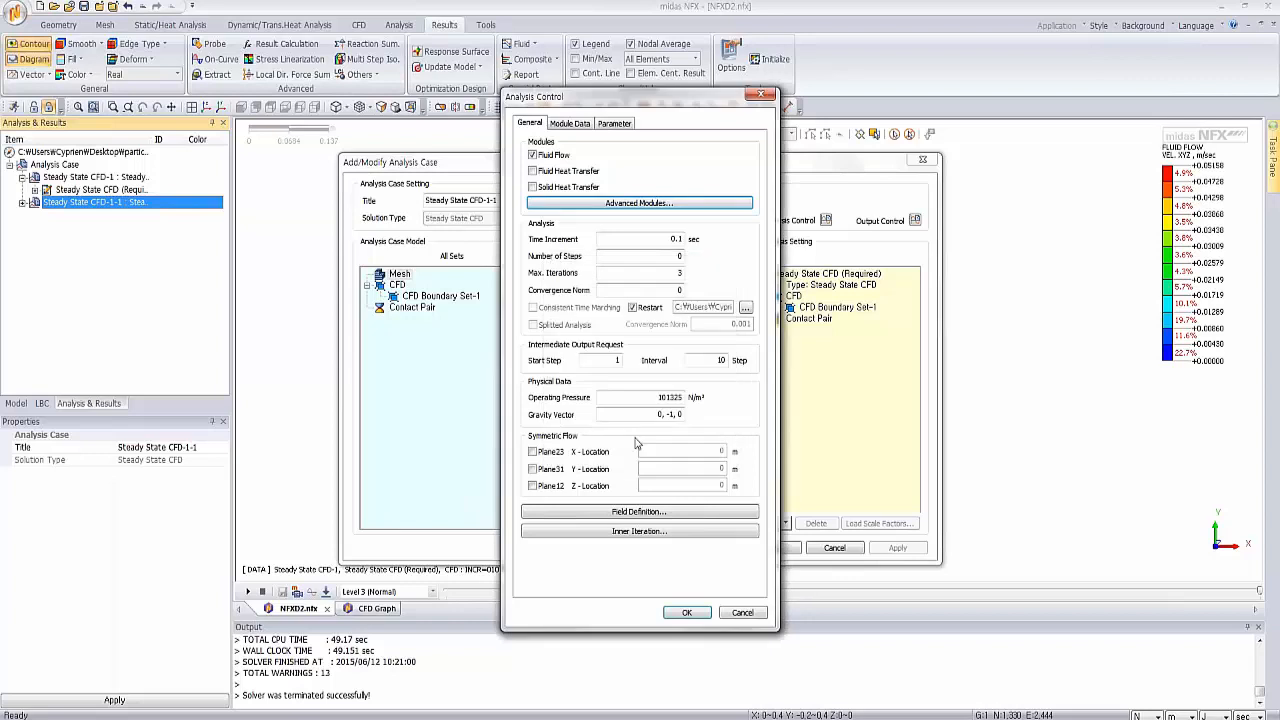
Step: Assign CFD Particle Set-1 as the initial particle distribution in the field definition
left_click(624, 512)
left_click(627, 519)
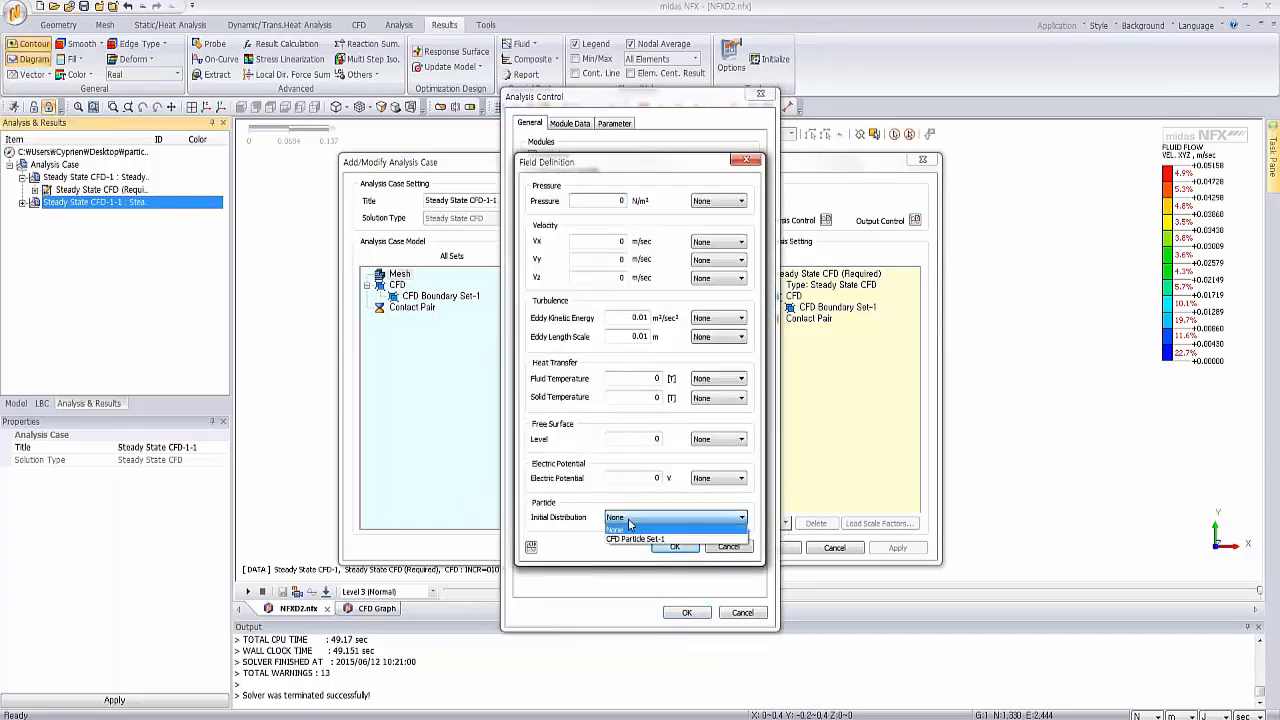
left_click(620, 539)
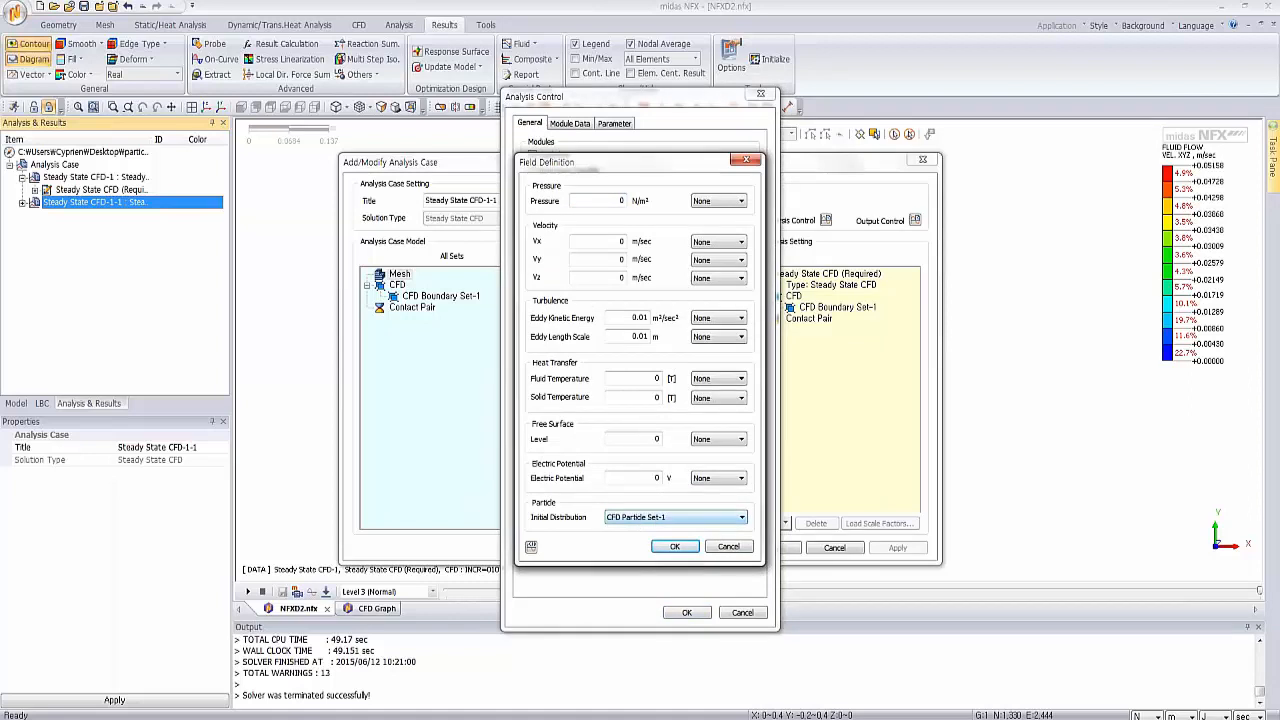
left_click(674, 546)
Step: Set the particle analysis to 5000 steps and accept the duplicated case's settings
left_click(573, 123)
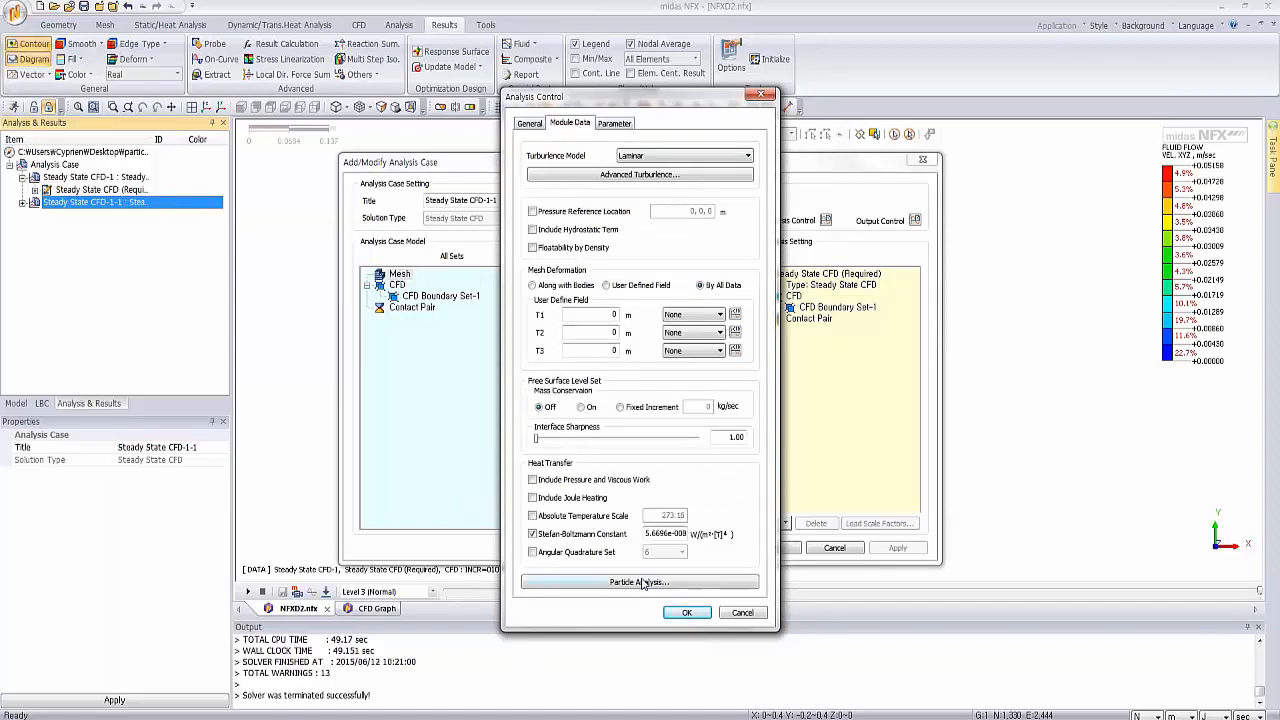
left_click(597, 584)
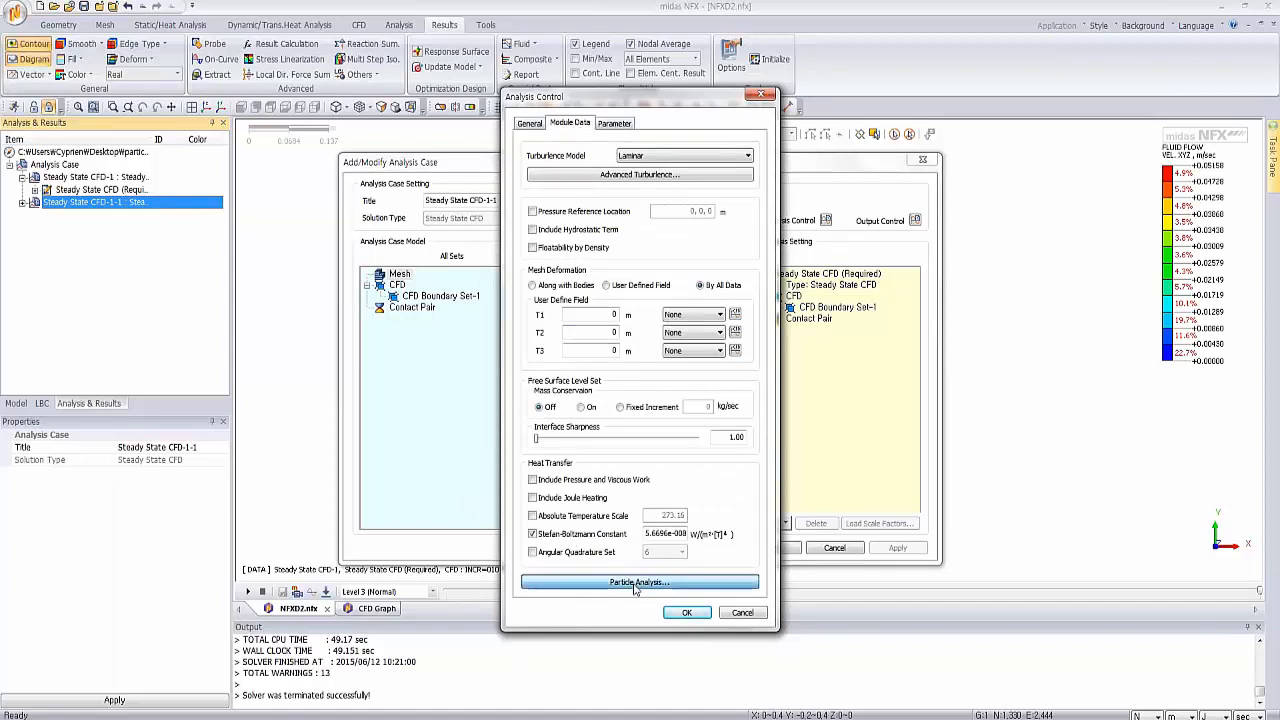
left_click(703, 274)
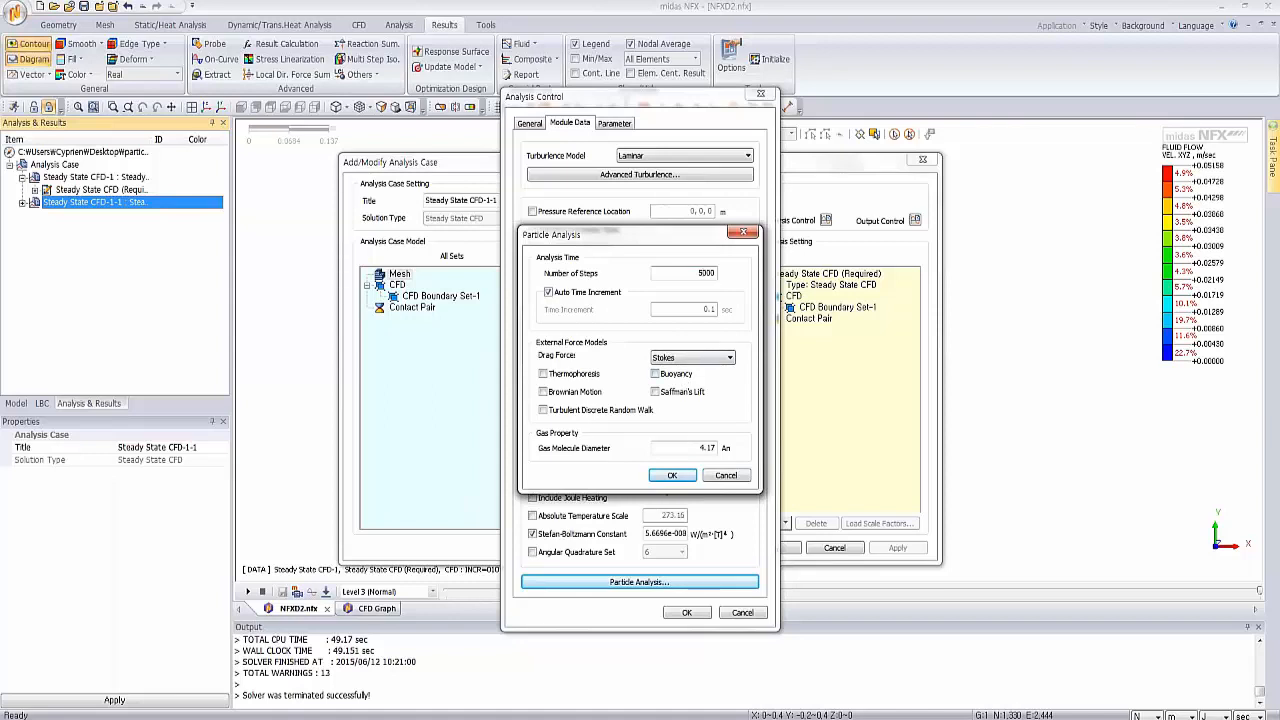
left_click(680, 476)
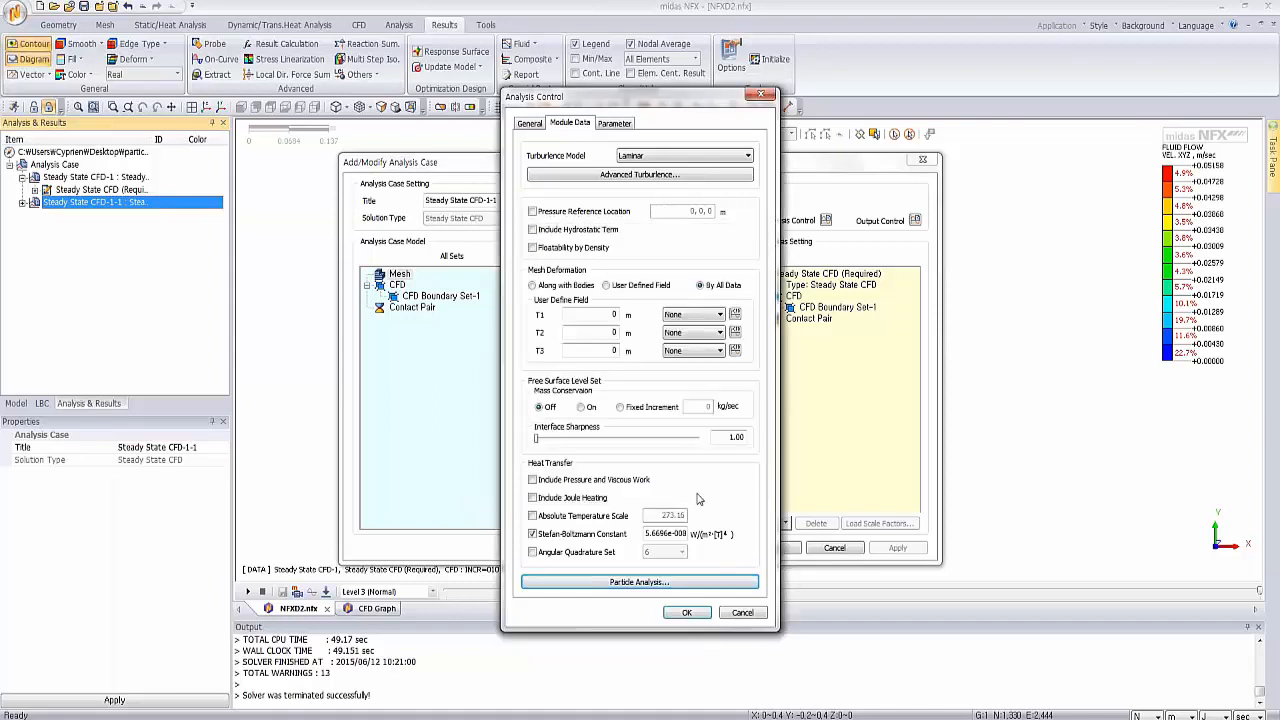
left_click(689, 613)
left_click(771, 548)
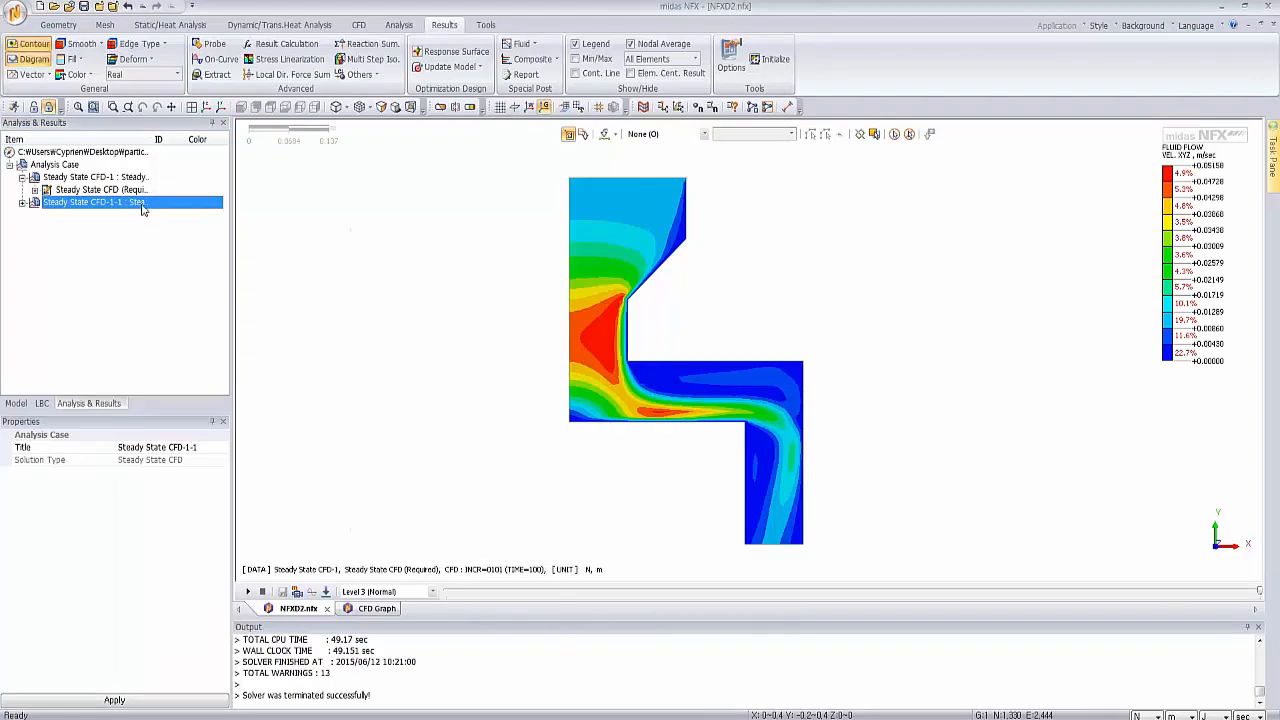
Step: Solve the duplicated analysis case with the particle module enabled
right_click(143, 209)
left_click(170, 213)
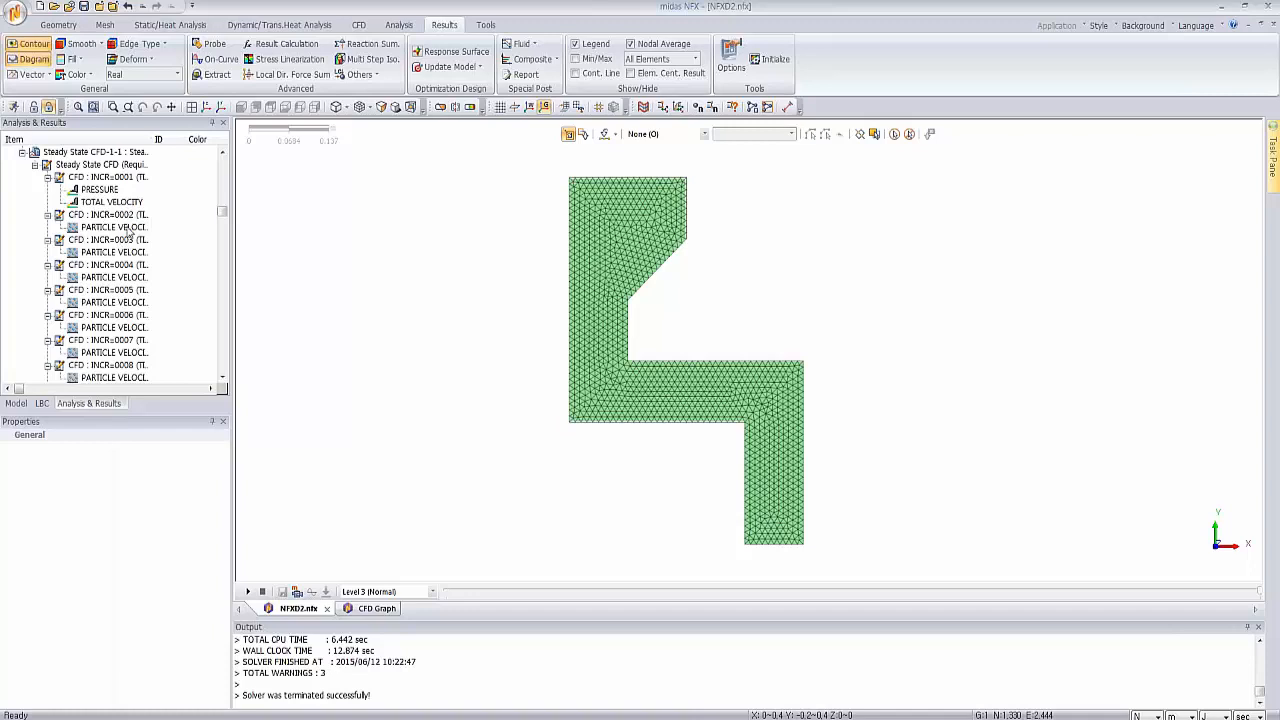
Step: Display the particle velocity result from INCR=0002 and advance through the time increments to INCR=0477
double_click(113, 227)
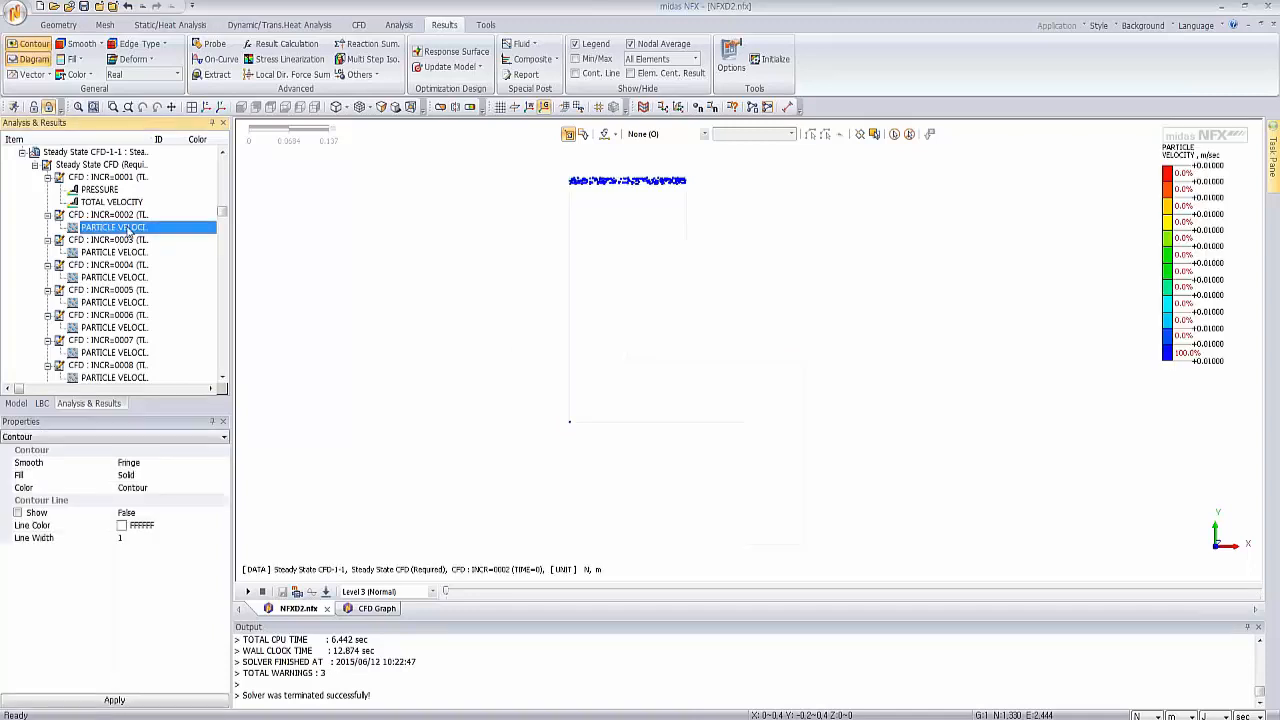
left_click_drag(447, 592, 1169, 546)
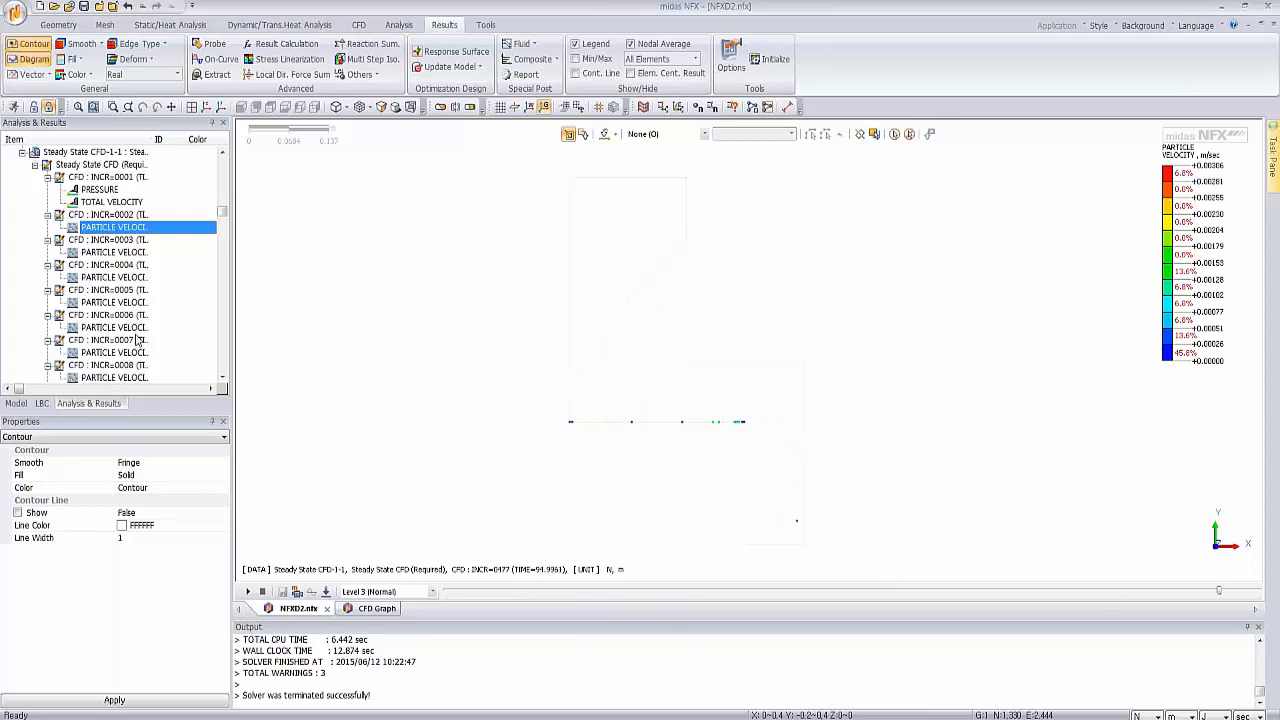
Step: Review the particle number, position limits, radius and velocity of Particle Distribution-1 in CFD Particle Set-1 without changing them
left_click(42, 403)
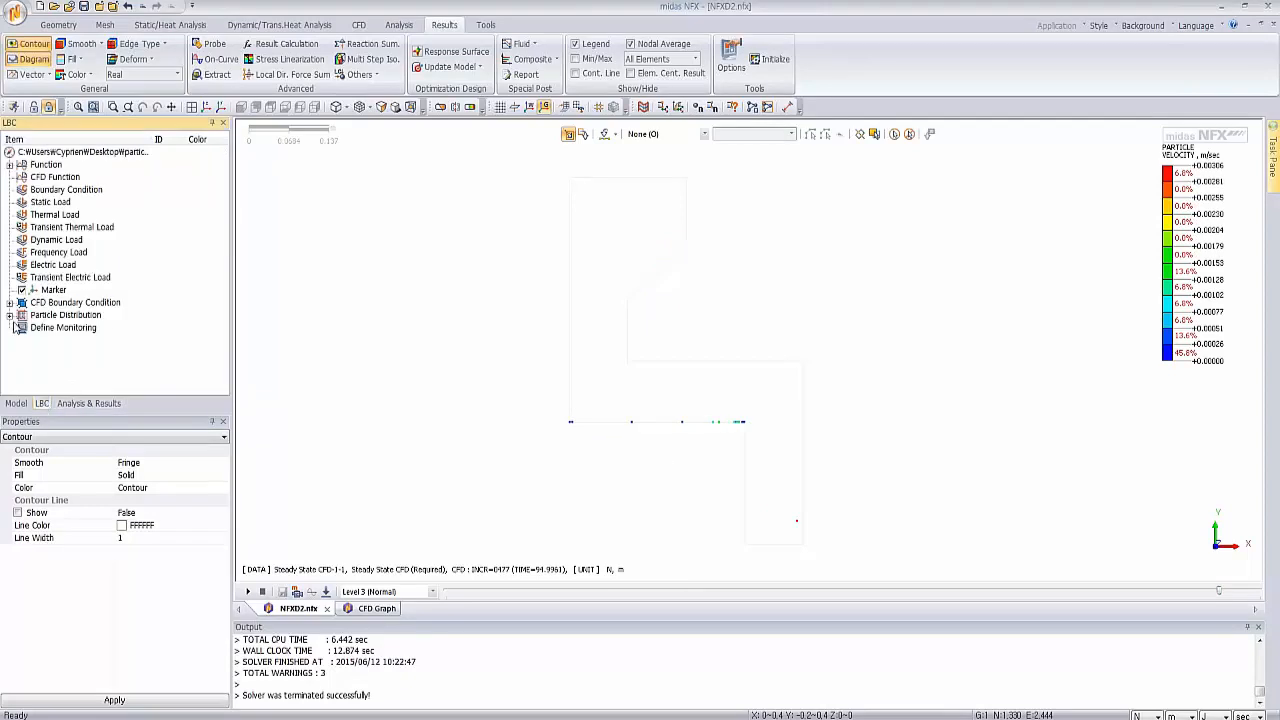
left_click(10, 316)
left_click(22, 328)
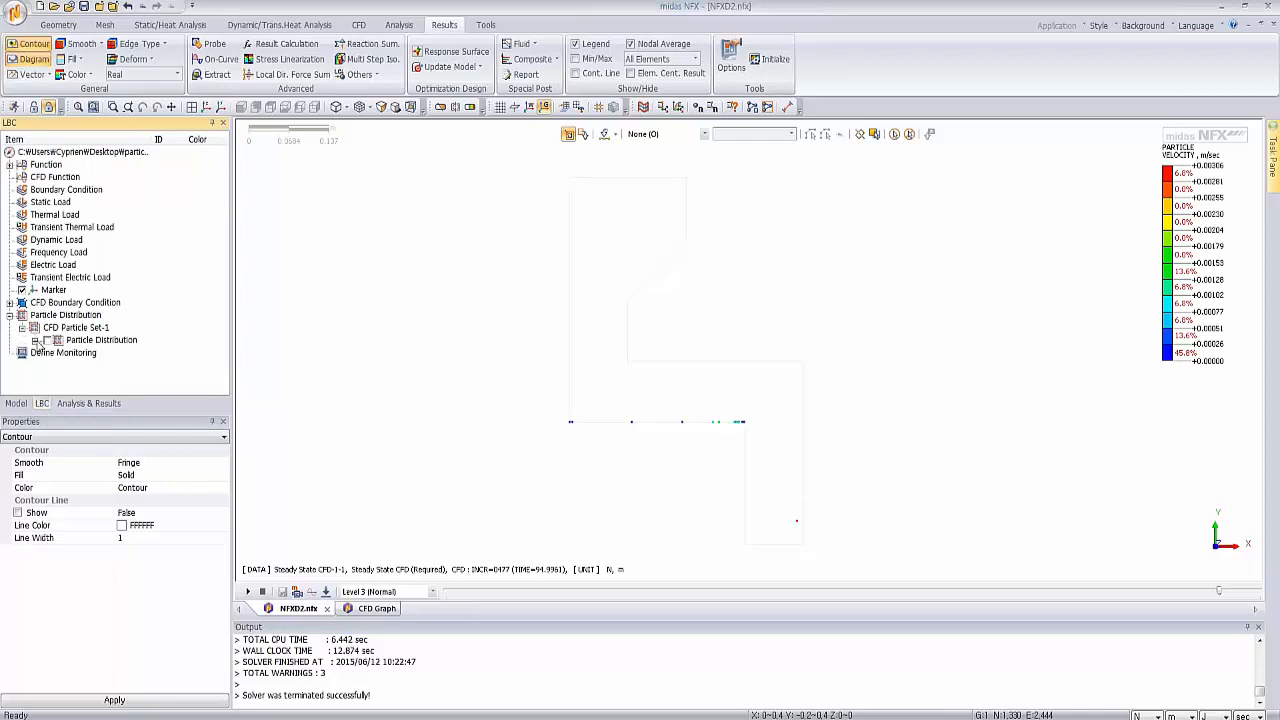
left_click(34, 340)
right_click(100, 353)
left_click(130, 382)
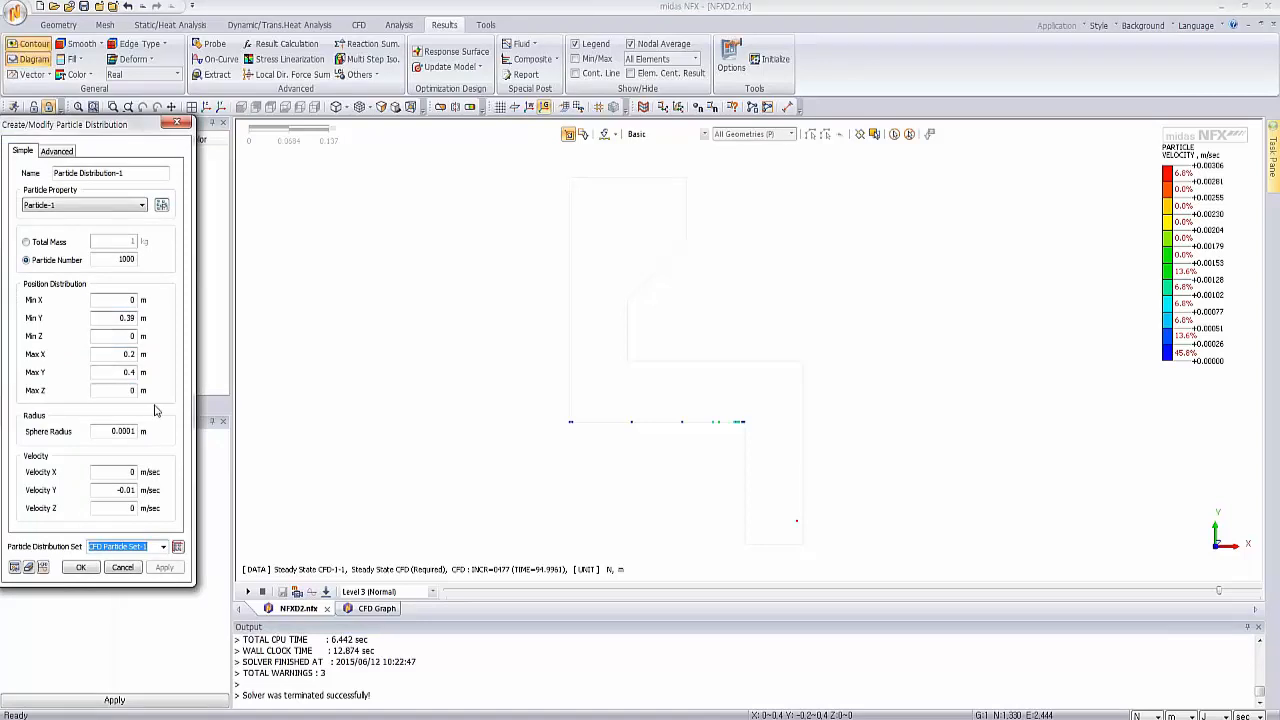
left_click(176, 122)
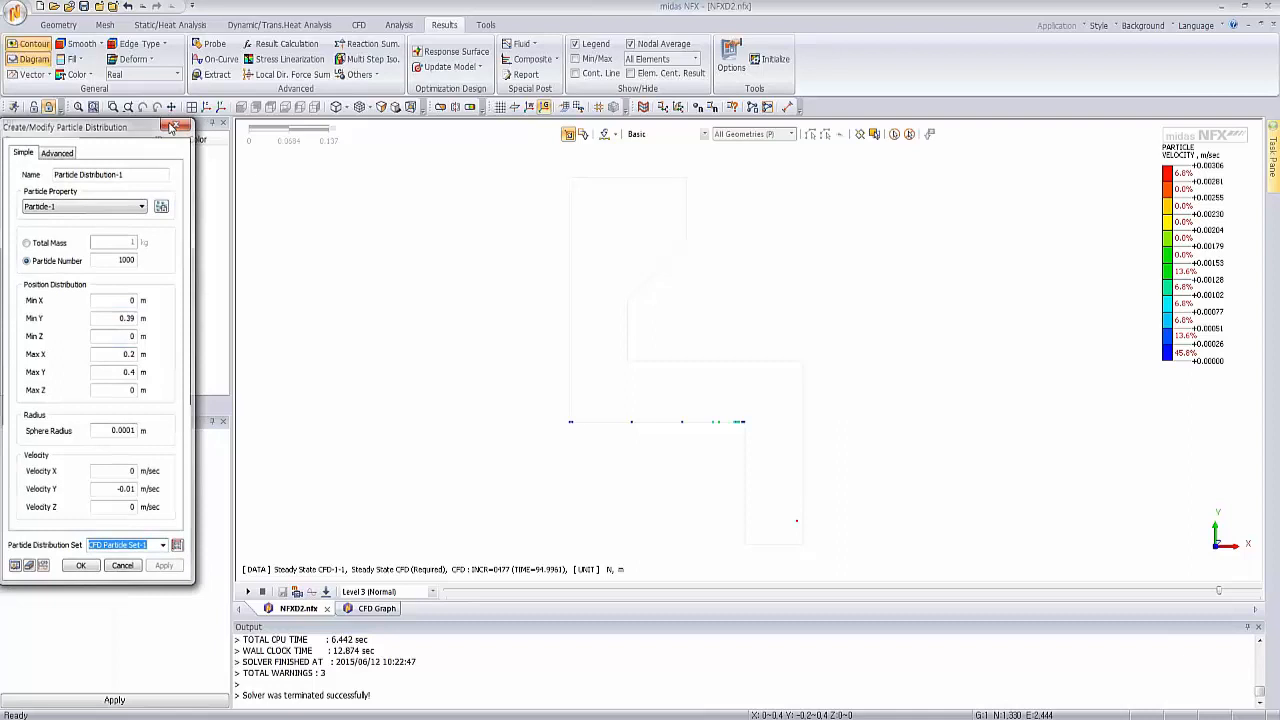
Step: Show the CFD norm graph of velocity and pressure over time
left_click(377, 610)
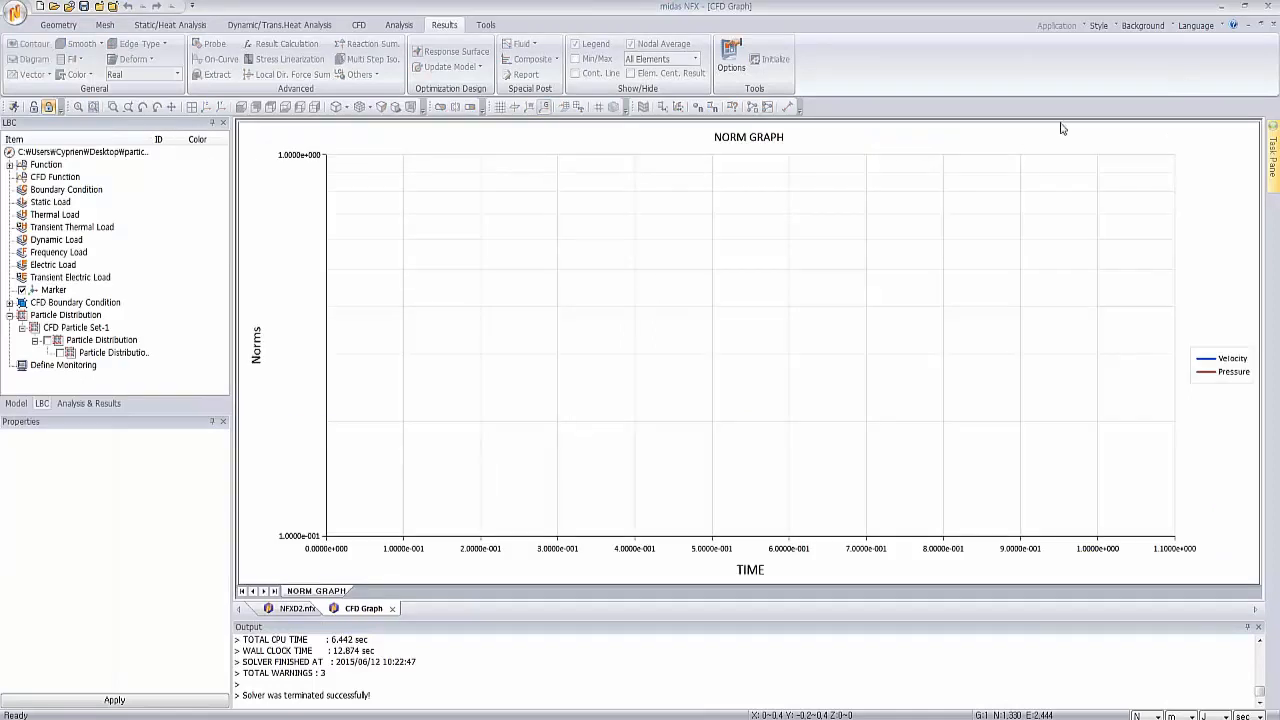